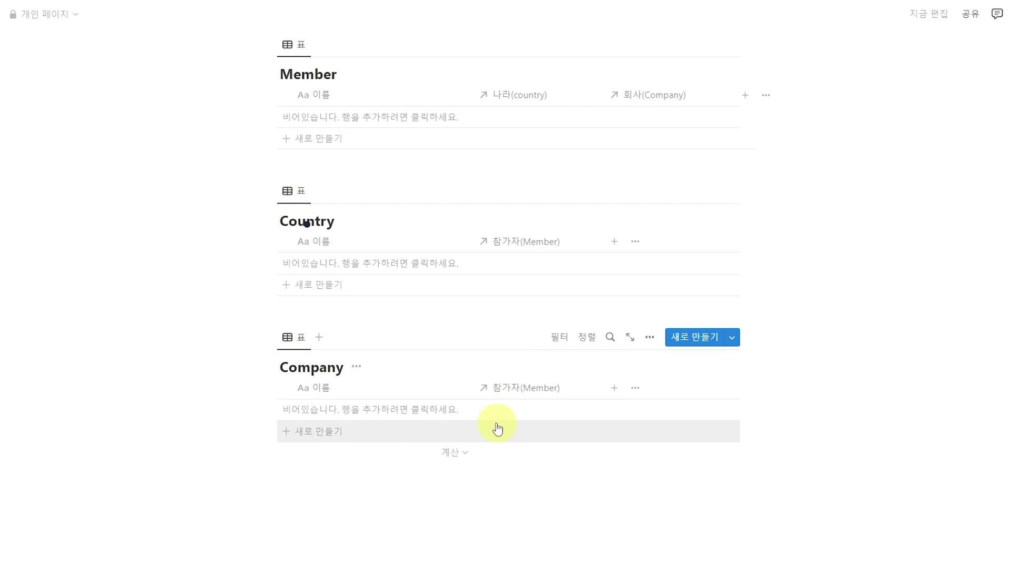
Add a Member row with a member's name, linked to new 대한민국 and 구글 entries.
{"action": "left_click", "coordinate": [318, 140]}
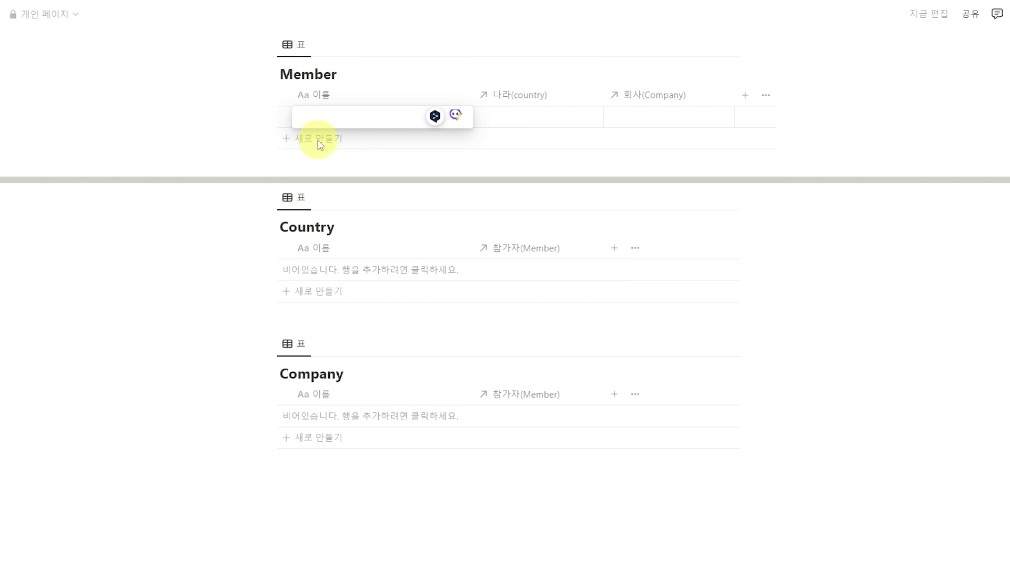
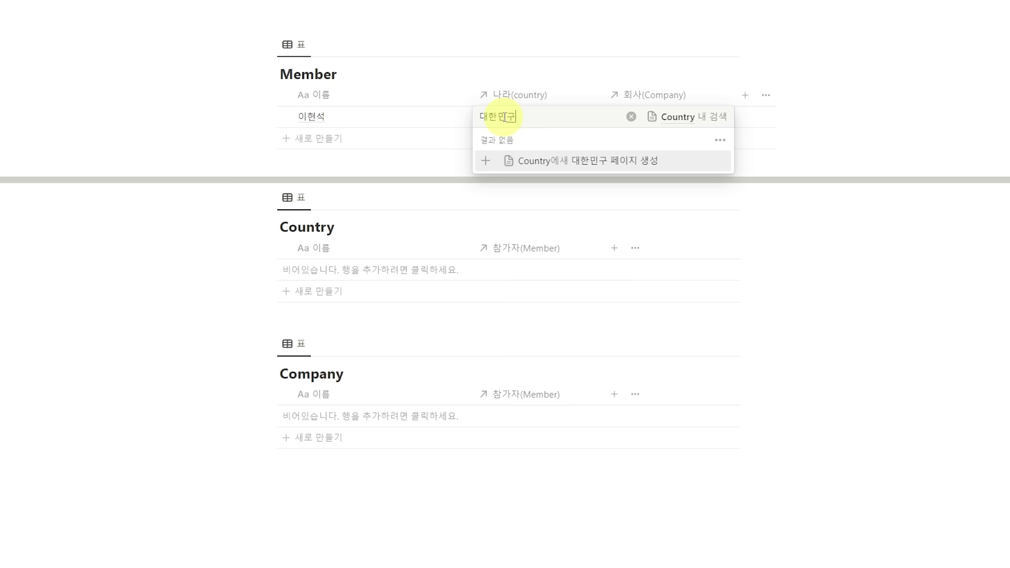
{"action": "key", "text": "Return"}
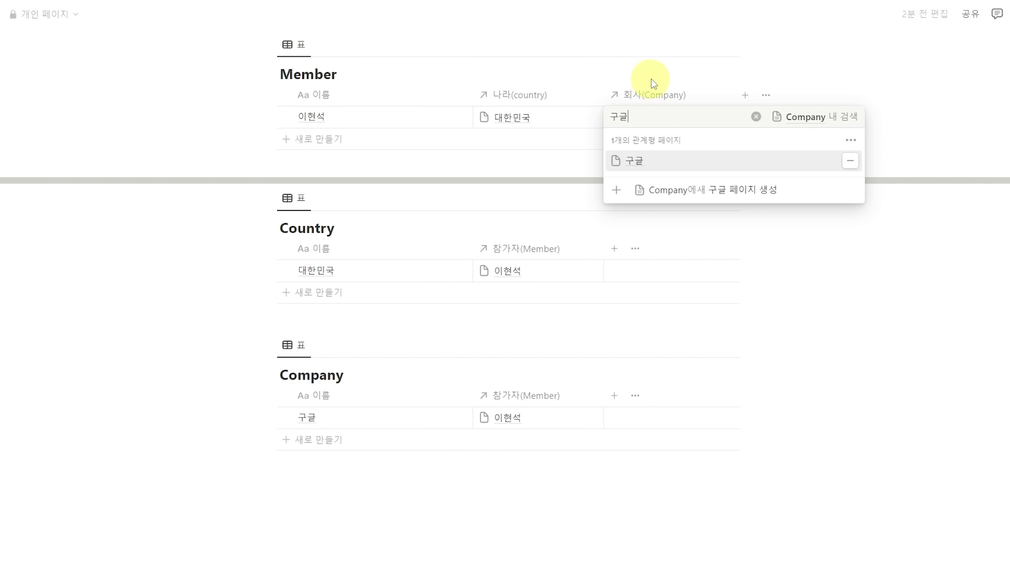
{"action": "key", "text": "Escape"}
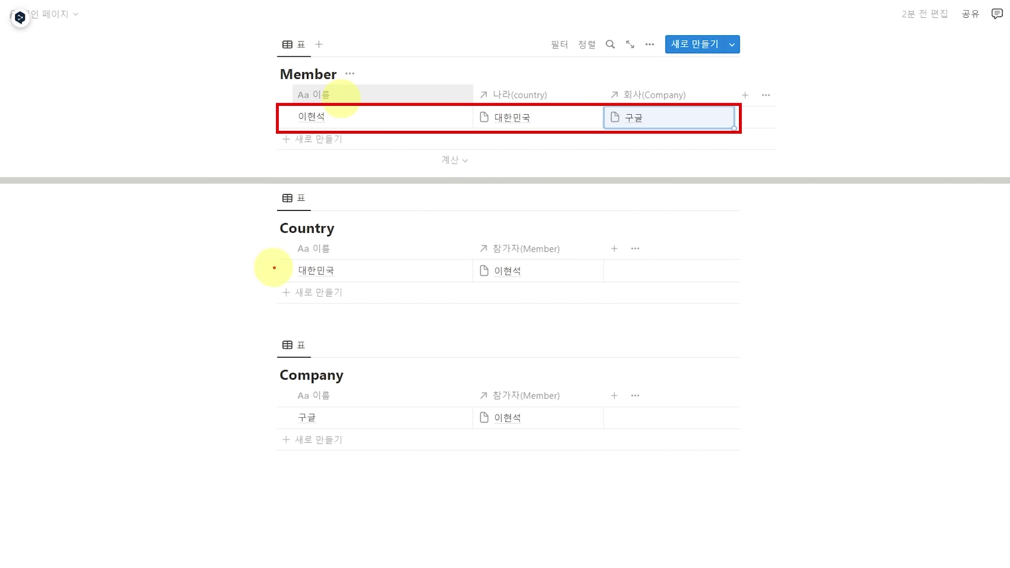
{"action": "left_click_drag", "start_coordinate": [279, 259], "coordinate": [605, 280]}
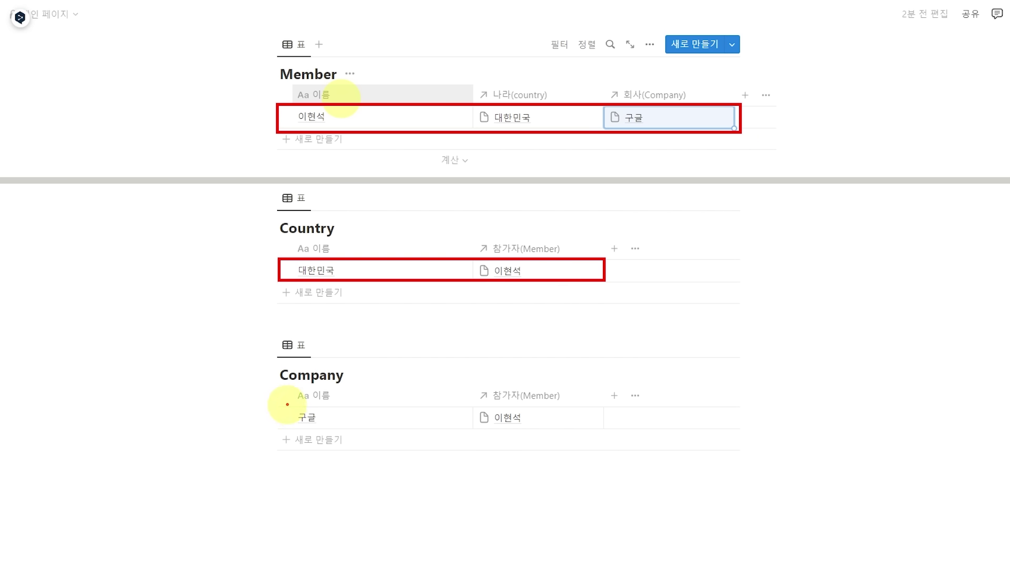
{"action": "mouse_move", "coordinate": [283, 405]}
{"action": "left_mouse_down"}
{"action": "mouse_move", "coordinate": [361, 424]}
{"action": "mouse_move", "coordinate": [608, 430]}
{"action": "left_mouse_up"}
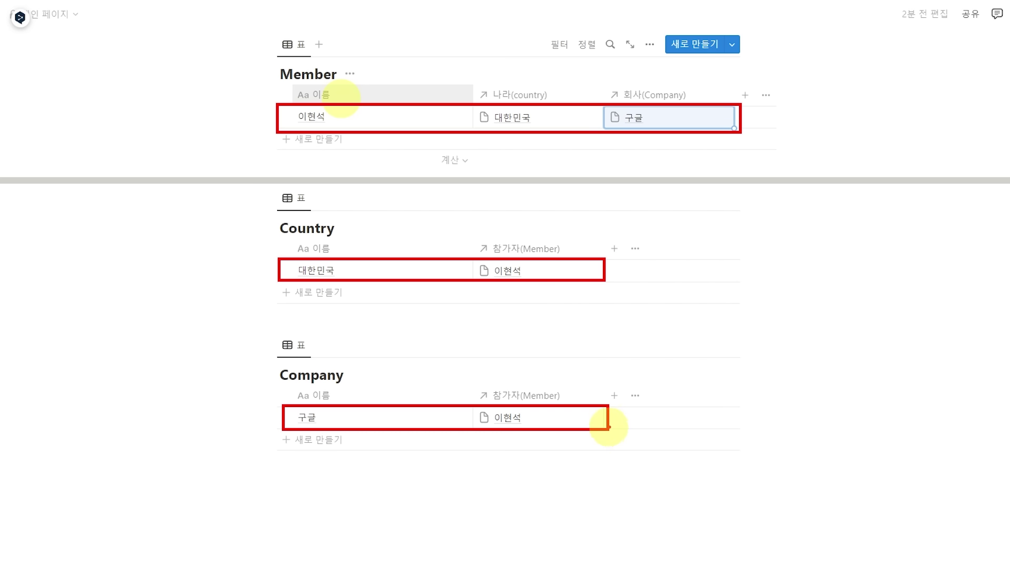
Add a second member row and link it to the existing 대한민국 country.
{"action": "left_click", "coordinate": [321, 139]}
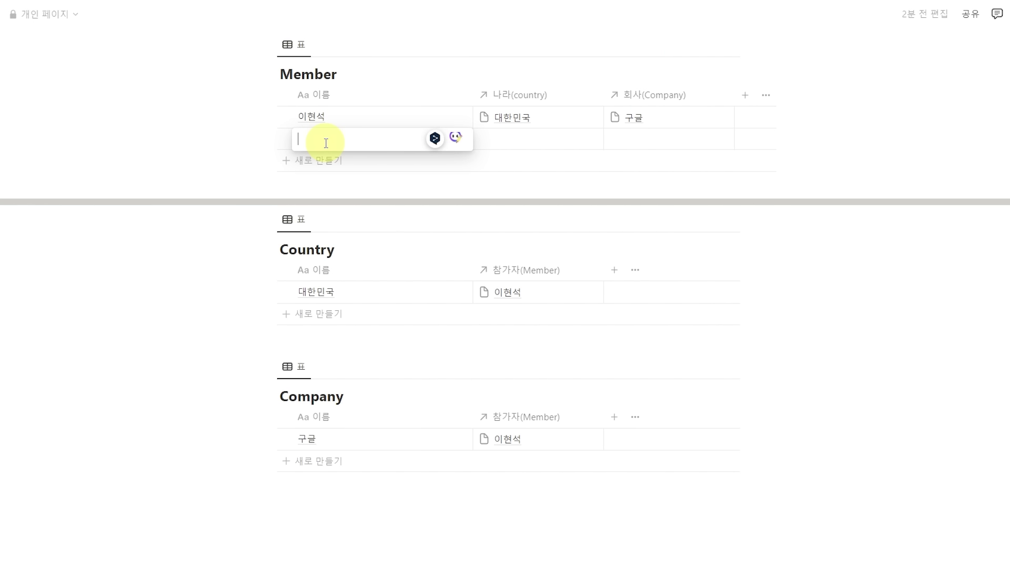
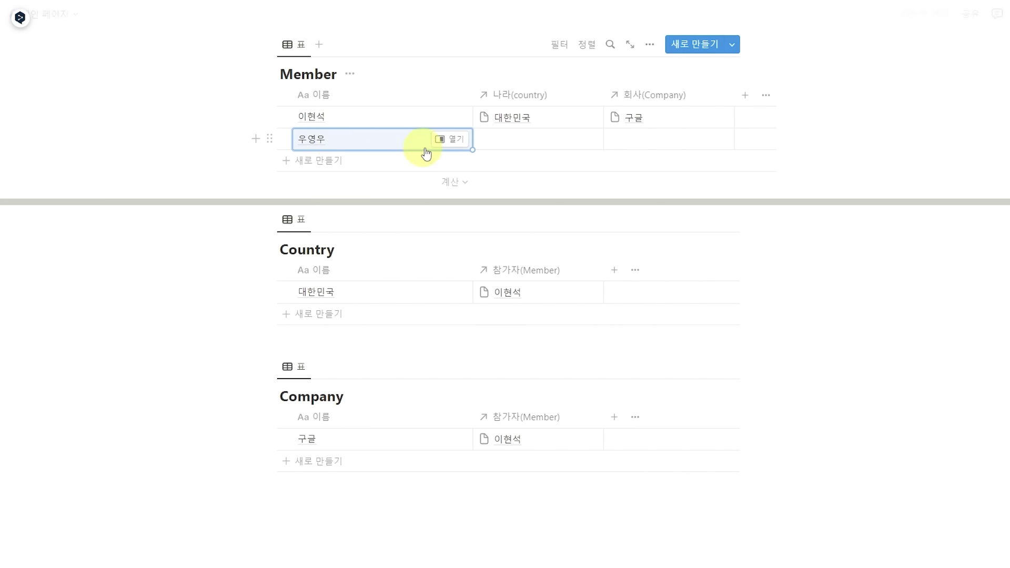
{"action": "left_click", "coordinate": [516, 142]}
{"action": "left_click", "coordinate": [519, 199]}
{"action": "left_click", "coordinate": [627, 144]}
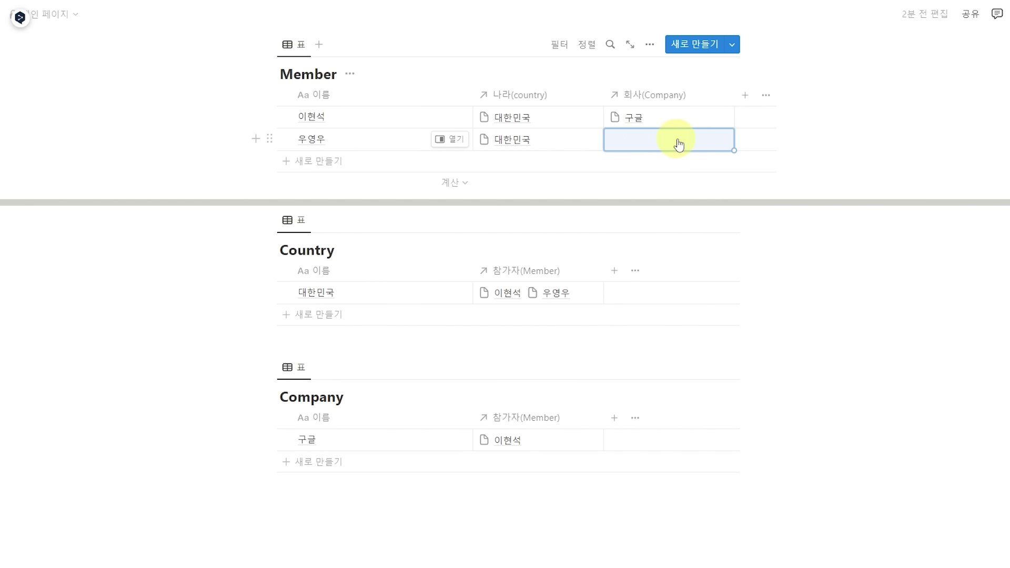
Create a 네이버 Company row and link it to the second member.
{"action": "left_click", "coordinate": [318, 462]}
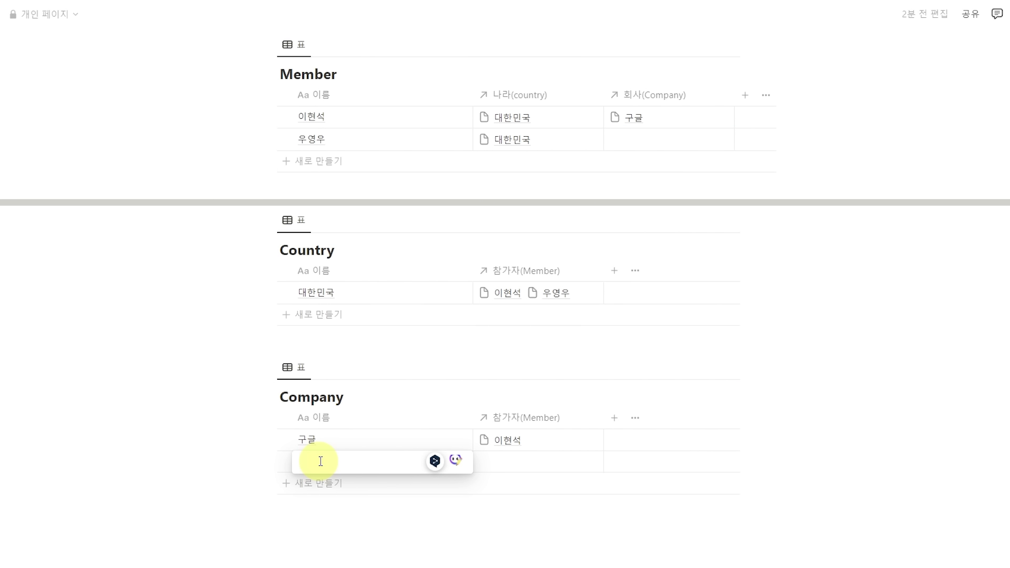
{"action": "type", "text": "네이버"}
{"action": "key", "text": "Return"}
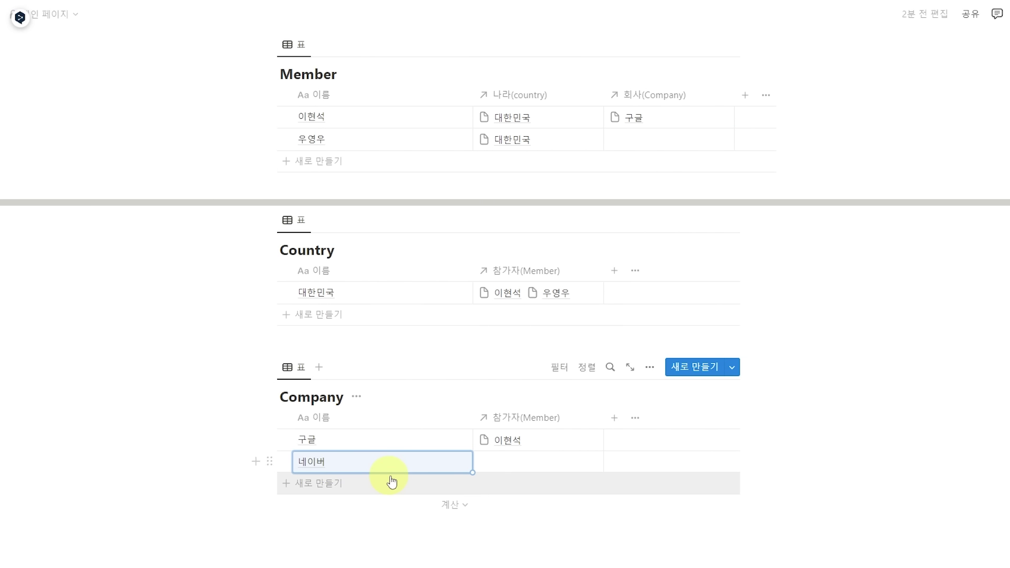
{"action": "left_click", "coordinate": [523, 473]}
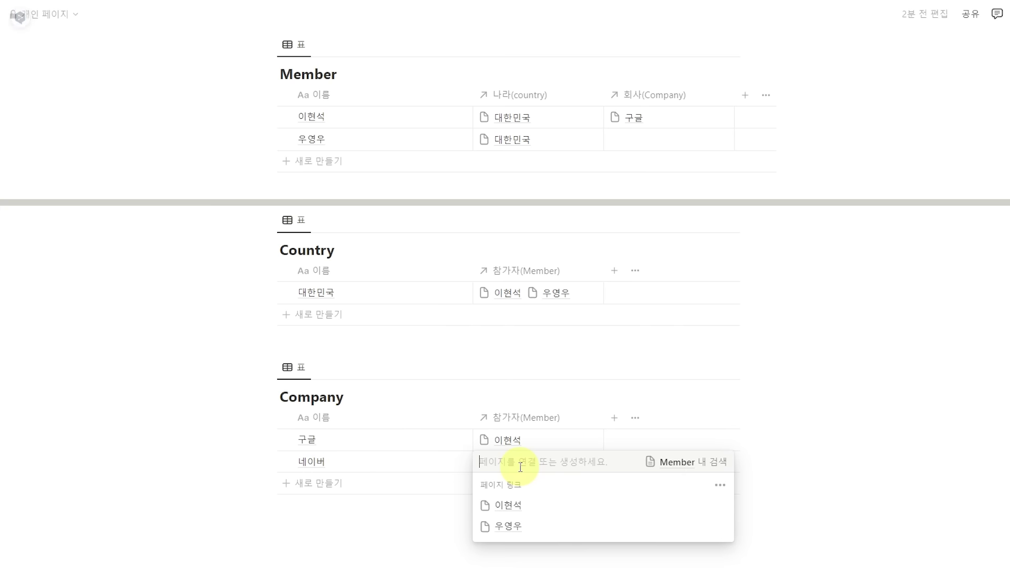
{"action": "left_click", "coordinate": [513, 534]}
{"action": "key", "text": "Escape"}
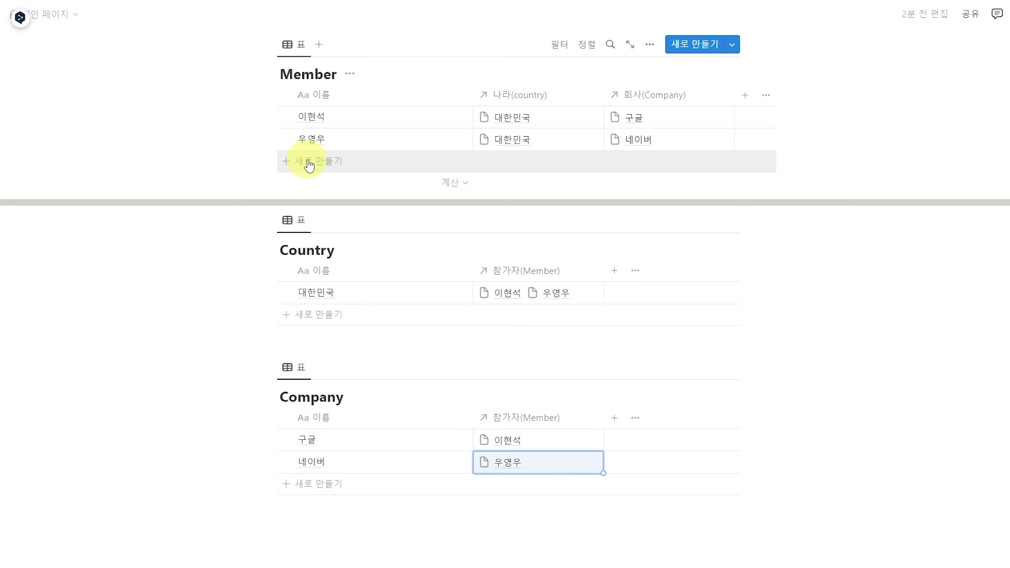
Add a third member row and a new 일본 Country row linked to that member.
{"action": "left_click", "coordinate": [308, 165]}
{"action": "key", "text": "Return"}
{"action": "left_click", "coordinate": [329, 336]}
{"action": "type", "text": "일본"}
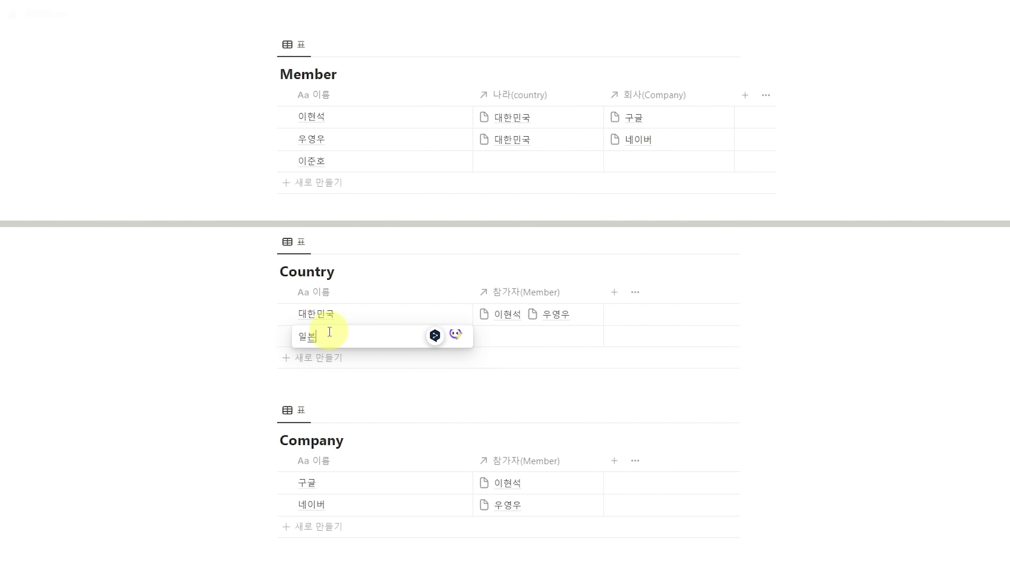
{"action": "left_click", "coordinate": [523, 339]}
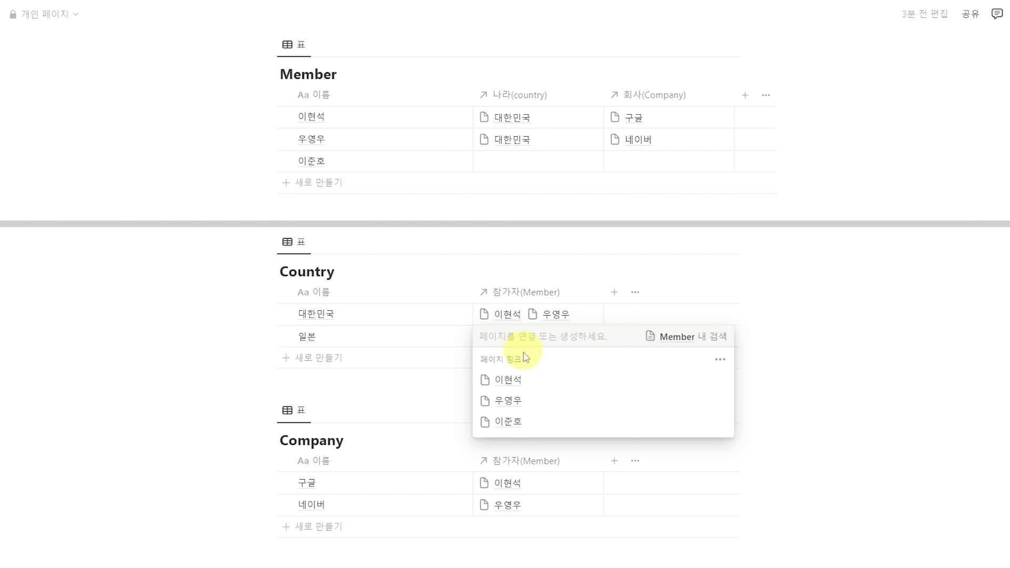
{"action": "left_click", "coordinate": [515, 428]}
{"action": "key", "text": "Escape"}
Create a 메타 Company row linked to the third member.
{"action": "left_click", "coordinate": [325, 529]}
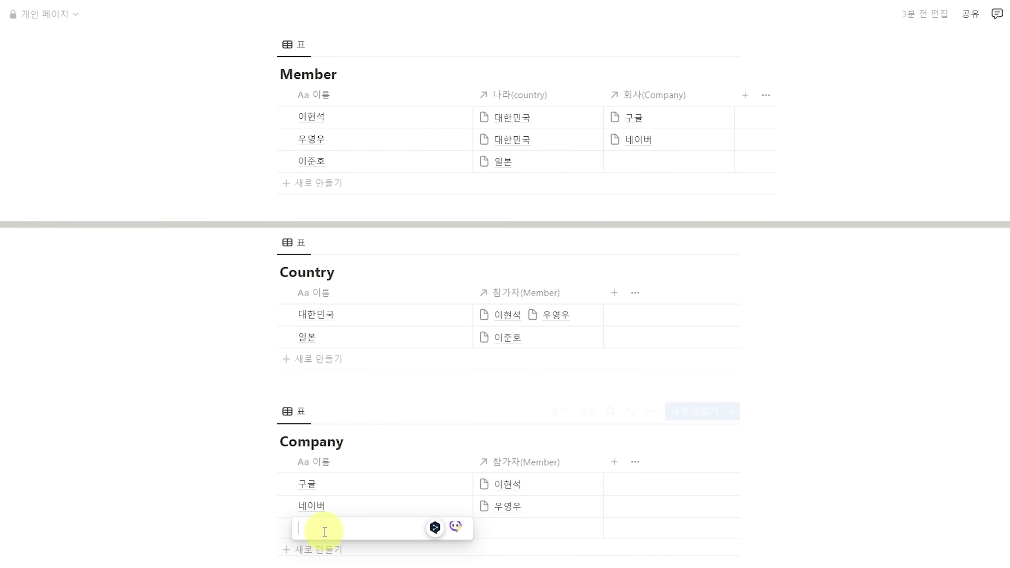
{"action": "type", "text": "메타"}
{"action": "key", "text": "Return"}
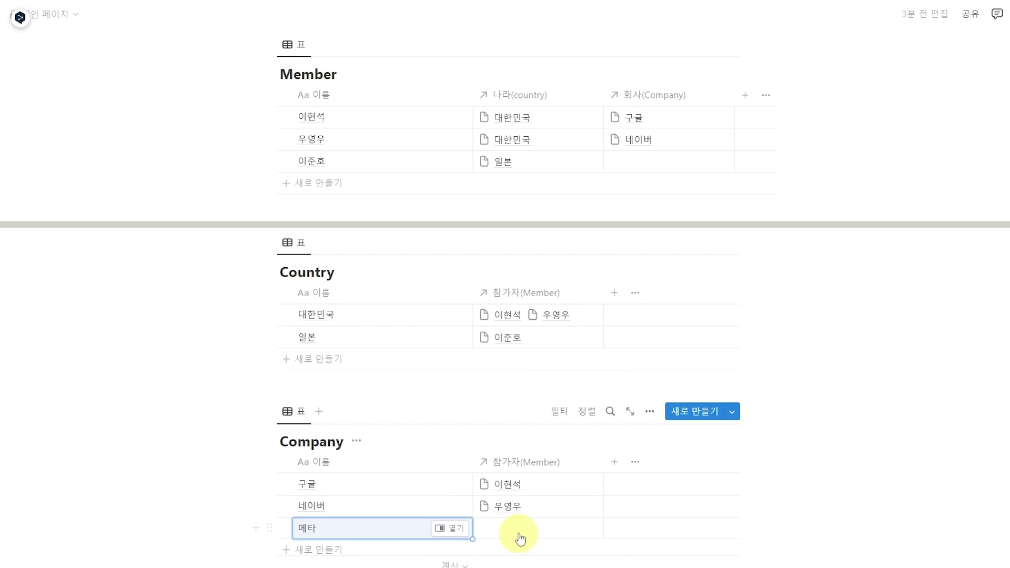
{"action": "left_click", "coordinate": [520, 537]}
{"action": "left_click", "coordinate": [514, 500]}
{"action": "key", "text": "Escape"}
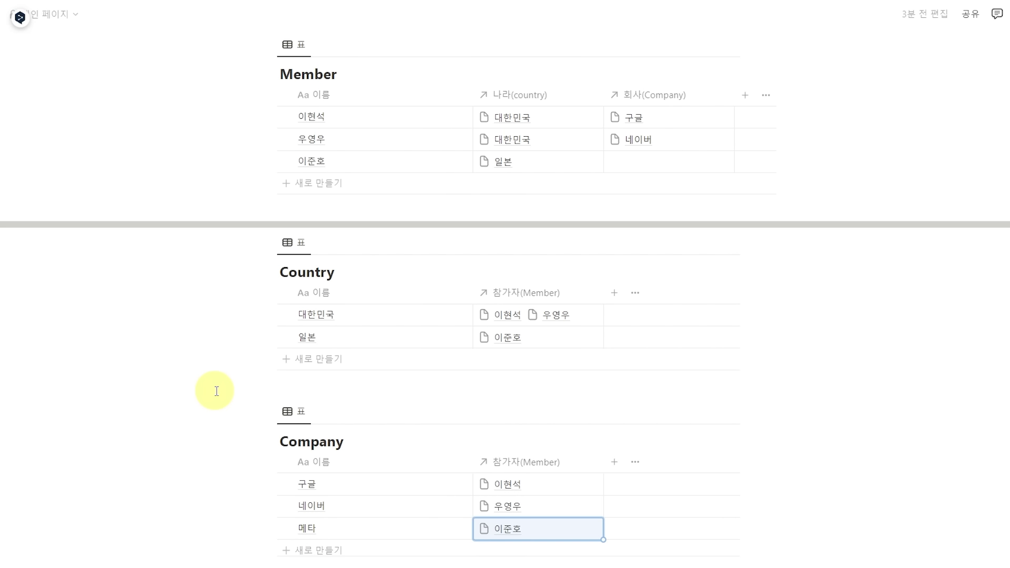
{"action": "left_click", "coordinate": [217, 391]}
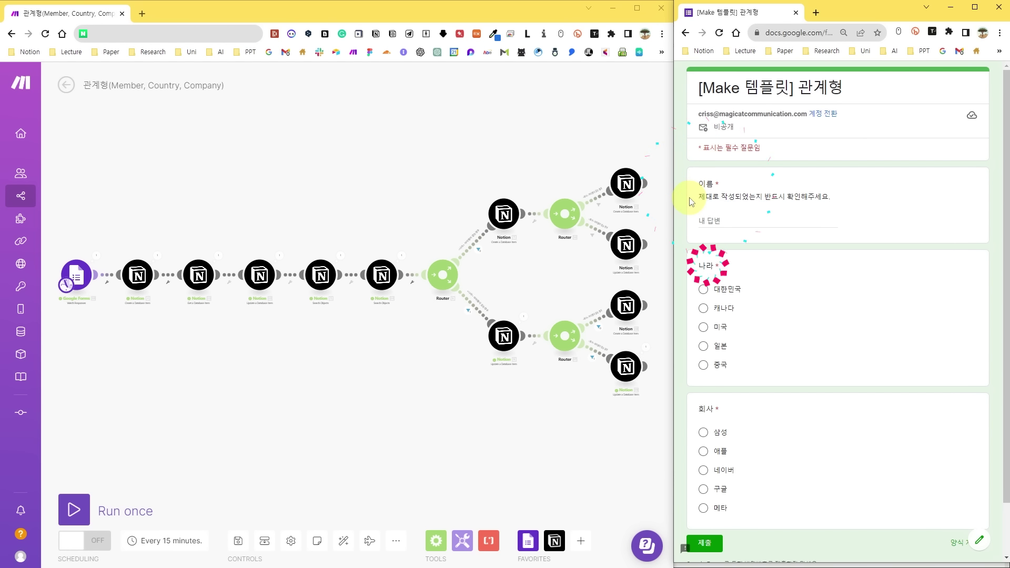
Minimize the Google Form window so the Notion databases show beside the scenario.
{"action": "left_click", "coordinate": [951, 8]}
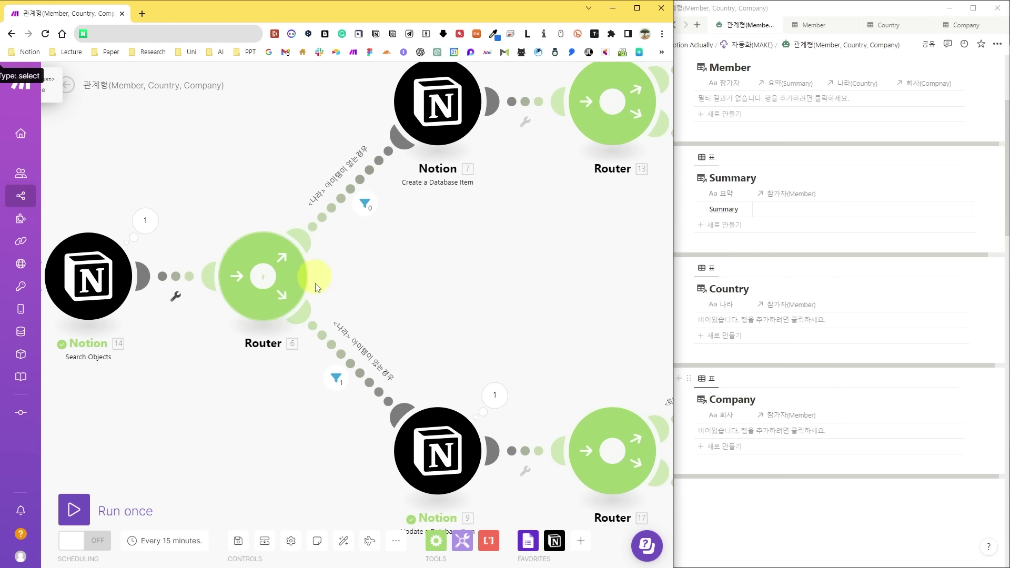
Inspect the filter on the route for responses with no existing country.
{"action": "left_click", "coordinate": [340, 198]}
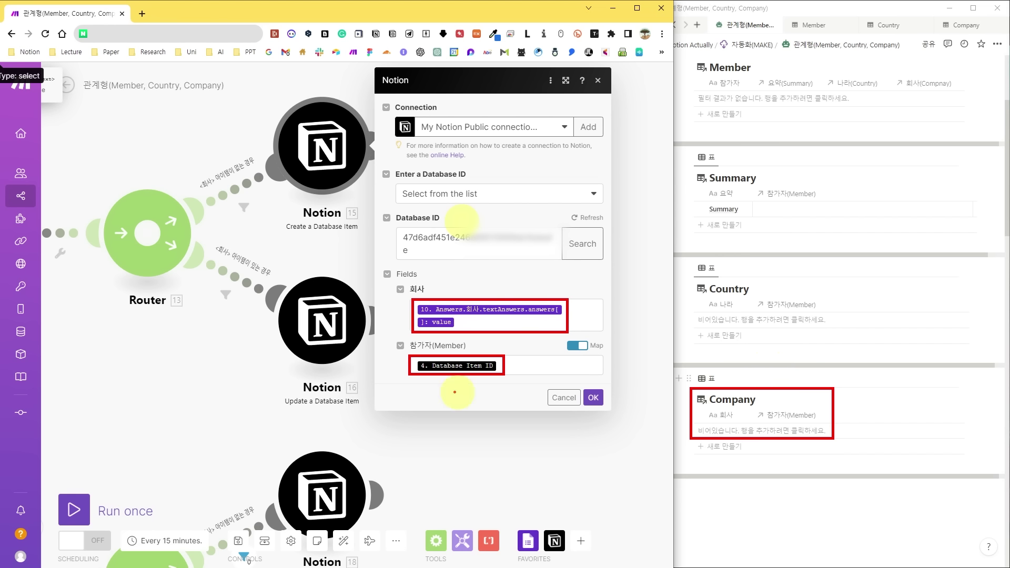
Open the settings of Notion module 16, Update a Database Item.
{"action": "left_click", "coordinate": [324, 318]}
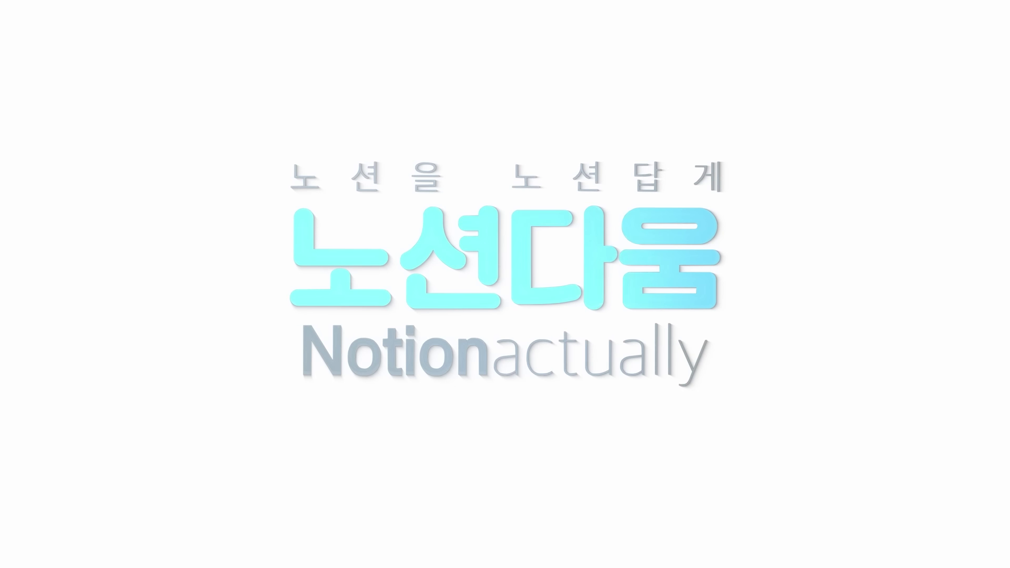
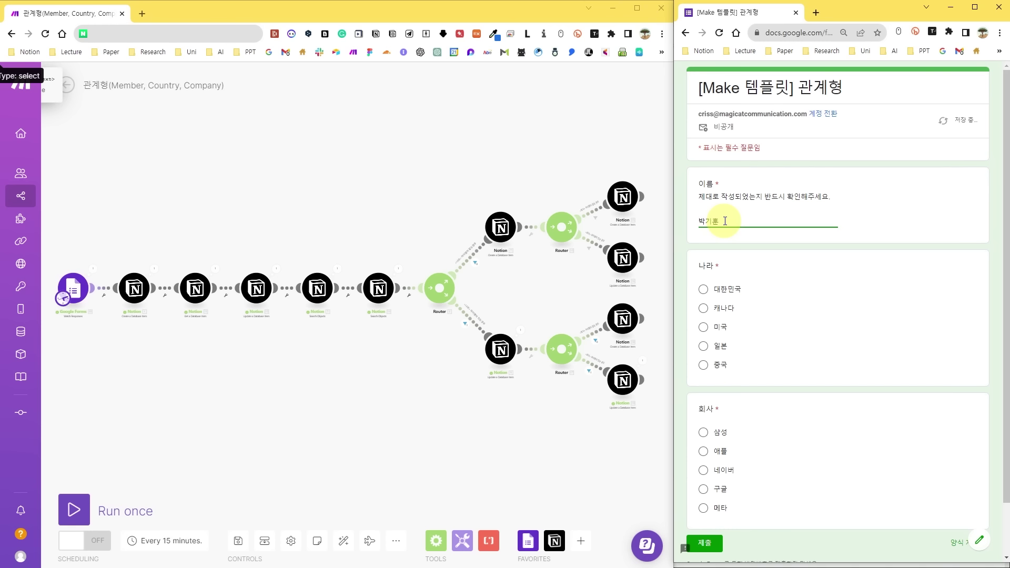
Fill the form with a test name, 대한민국 and 삼성, and submit it.
{"action": "left_click", "coordinate": [703, 289]}
{"action": "left_click", "coordinate": [703, 432]}
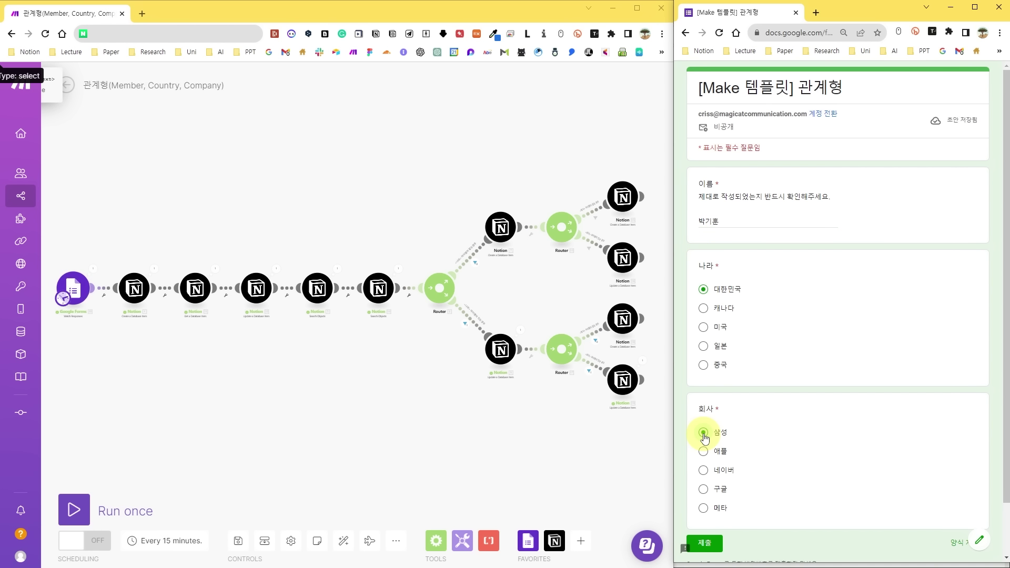
{"action": "left_click", "coordinate": [705, 543]}
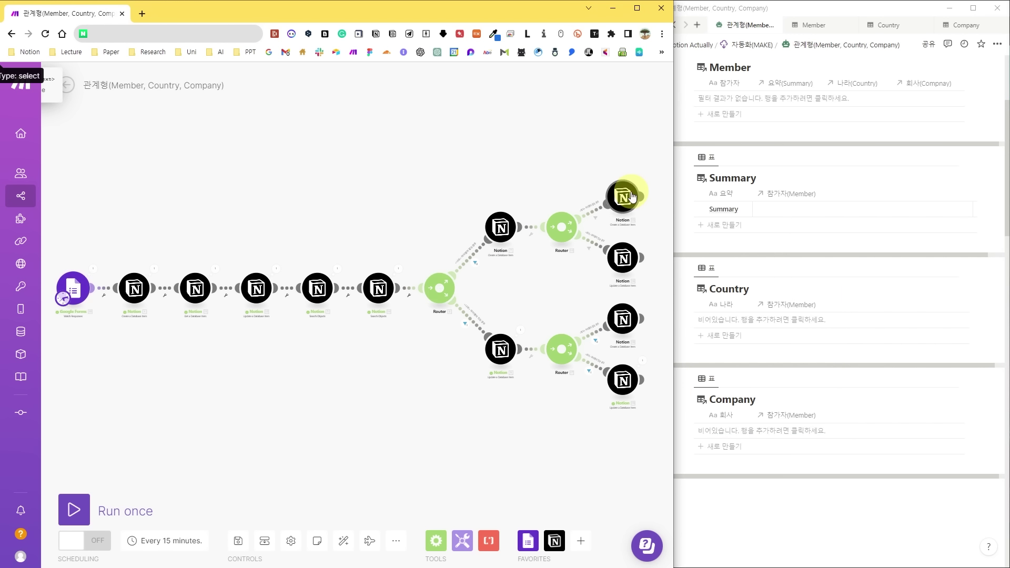
Run the scenario once to process the first response, then return to the form.
{"action": "left_click", "coordinate": [78, 509]}
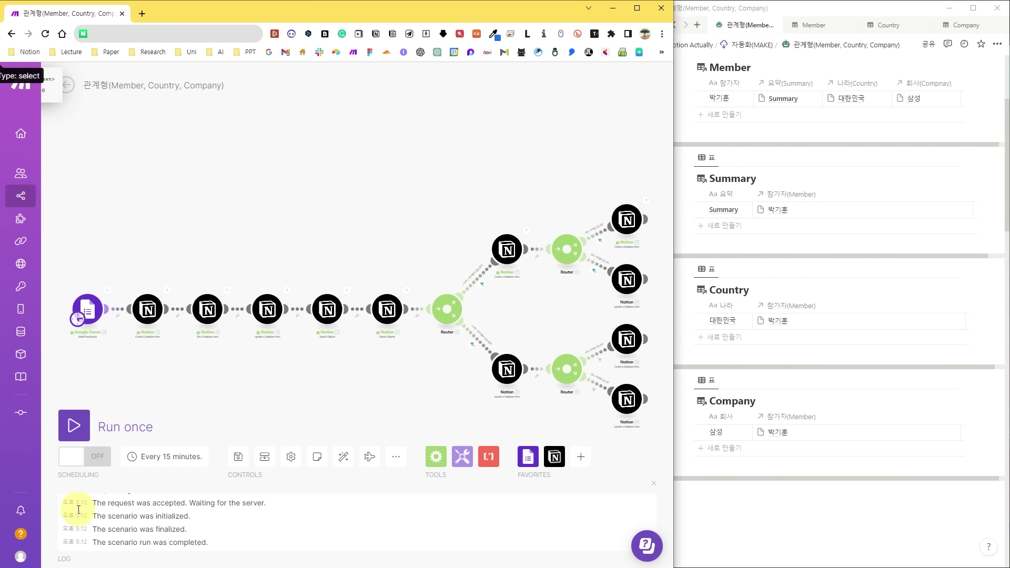
{"action": "key", "text": "alt+Tab"}
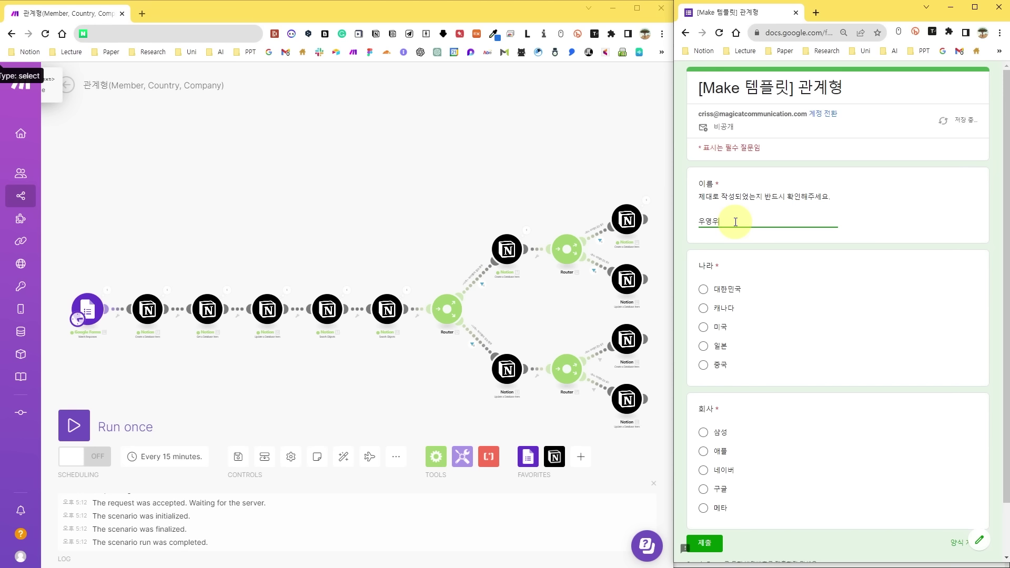
Submit a response choosing 캐나다 and 애플, then run the scenario once.
{"action": "left_click", "coordinate": [704, 308]}
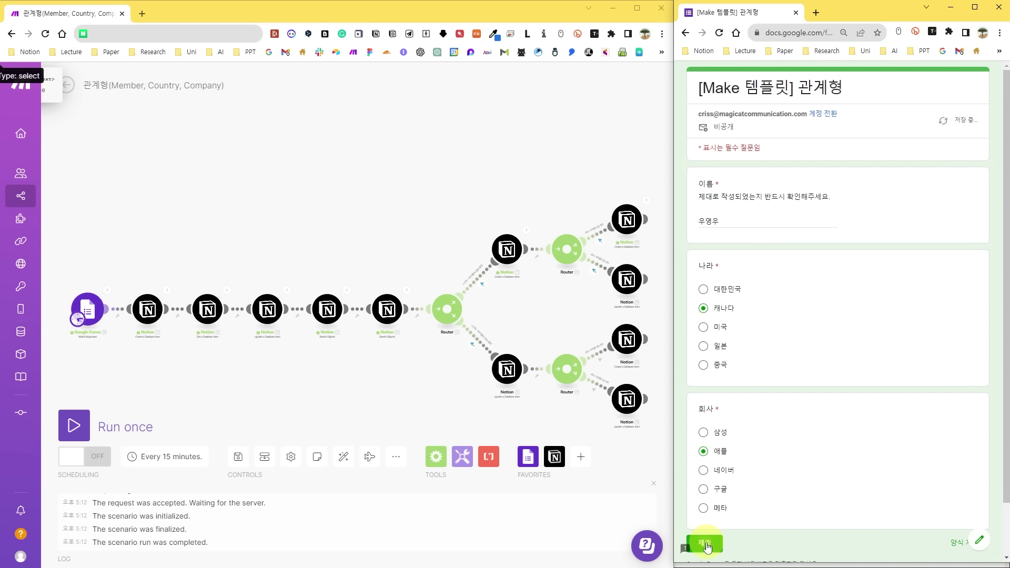
{"action": "left_click", "coordinate": [705, 543]}
{"action": "key", "text": "alt+Tab"}
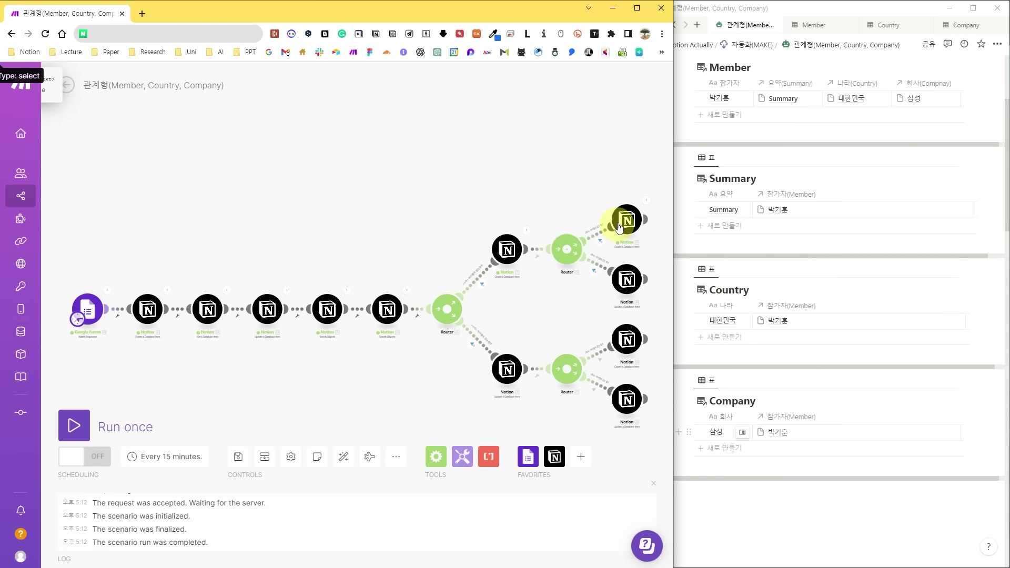
{"action": "left_click", "coordinate": [78, 427]}
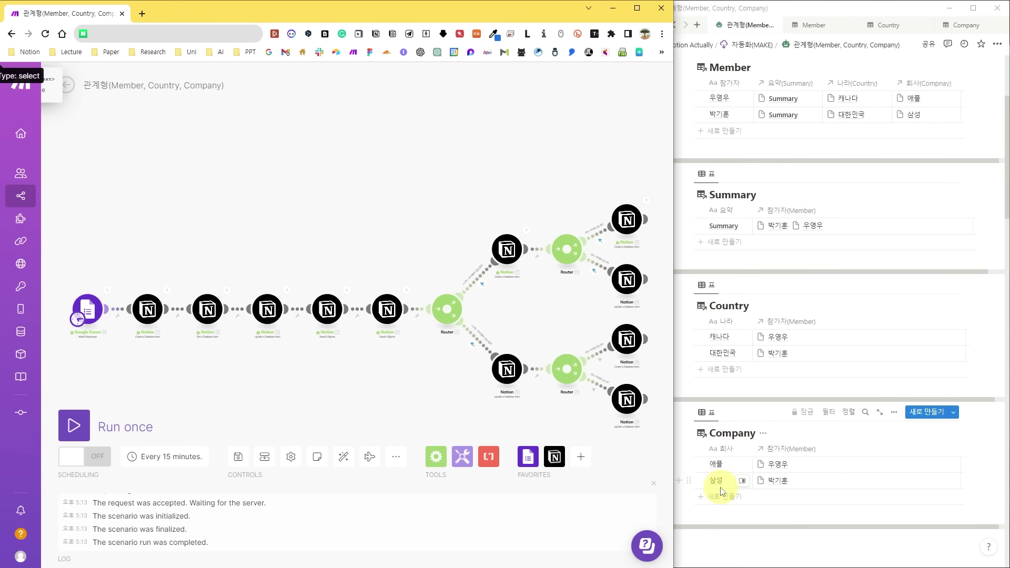
{"action": "key", "text": "alt+Tab"}
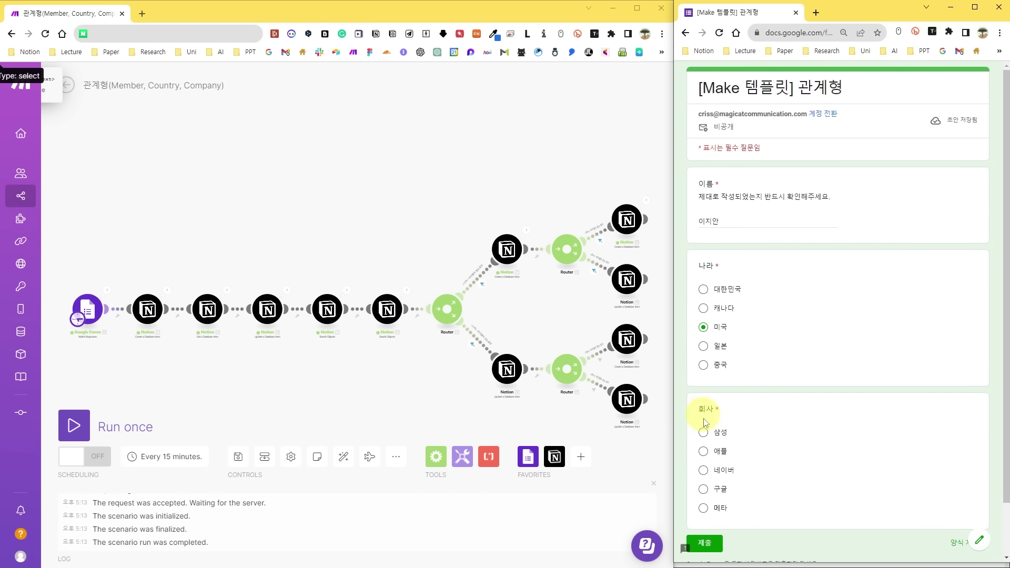
Submit a response choosing 삼성, hide the form, and run the scenario once.
{"action": "left_click", "coordinate": [704, 433]}
{"action": "left_click", "coordinate": [705, 543]}
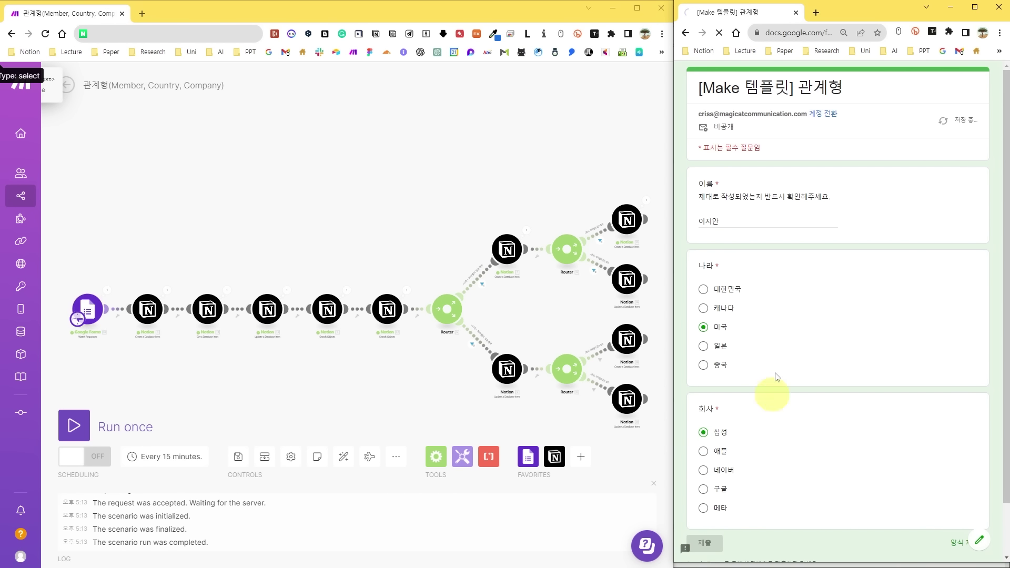
{"action": "left_click", "coordinate": [953, 10]}
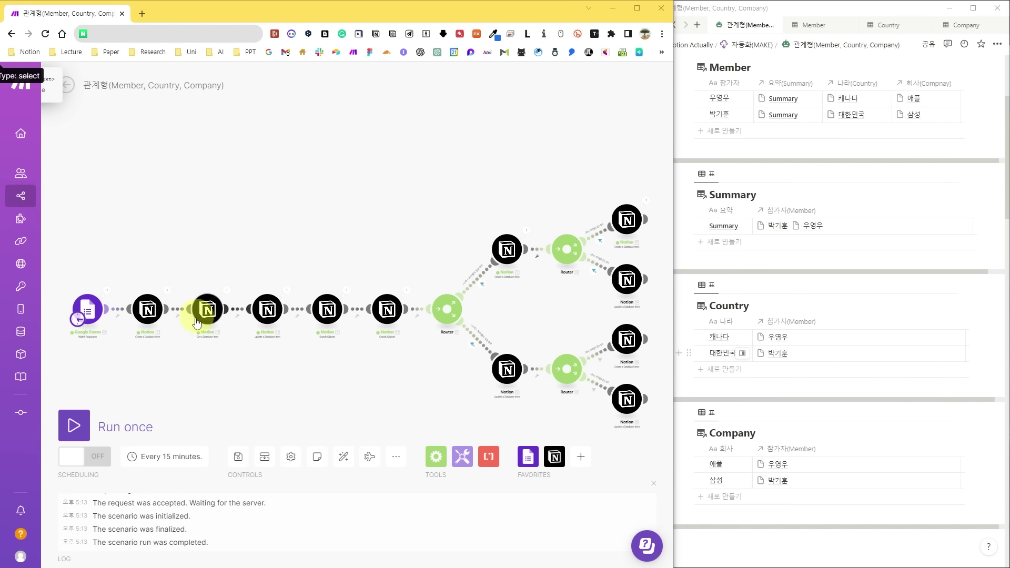
{"action": "left_click", "coordinate": [73, 427]}
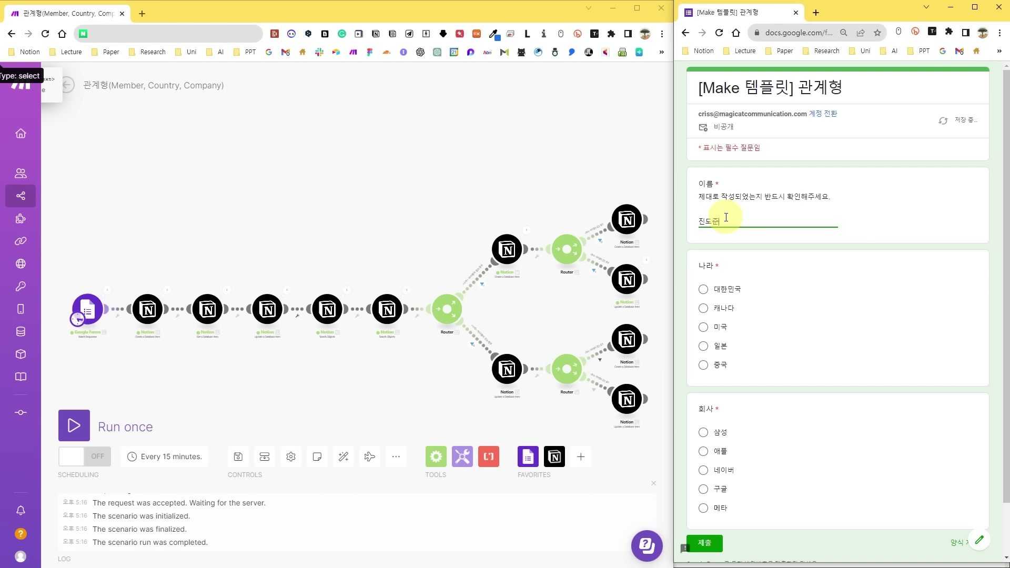
Submit a response choosing 캐나다 and 구글, then run the scenario once.
{"action": "left_click", "coordinate": [704, 309]}
{"action": "left_click", "coordinate": [704, 489]}
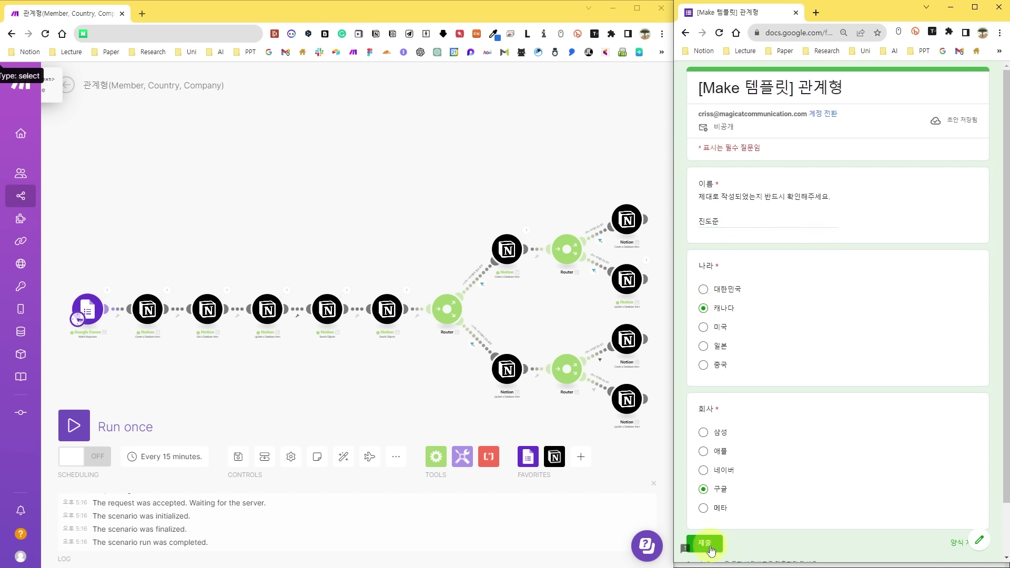
{"action": "left_click", "coordinate": [708, 543]}
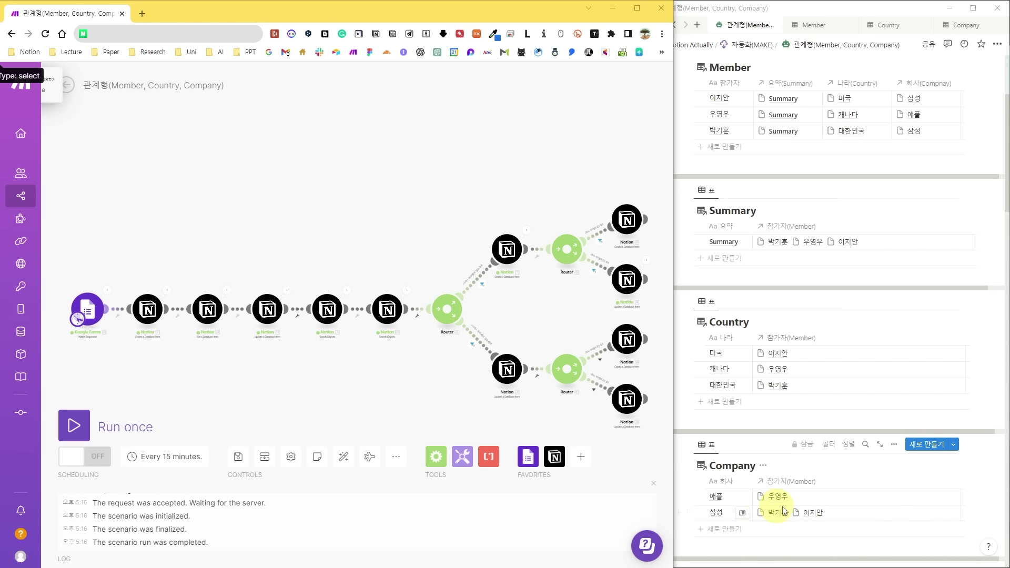
{"action": "left_click", "coordinate": [76, 433]}
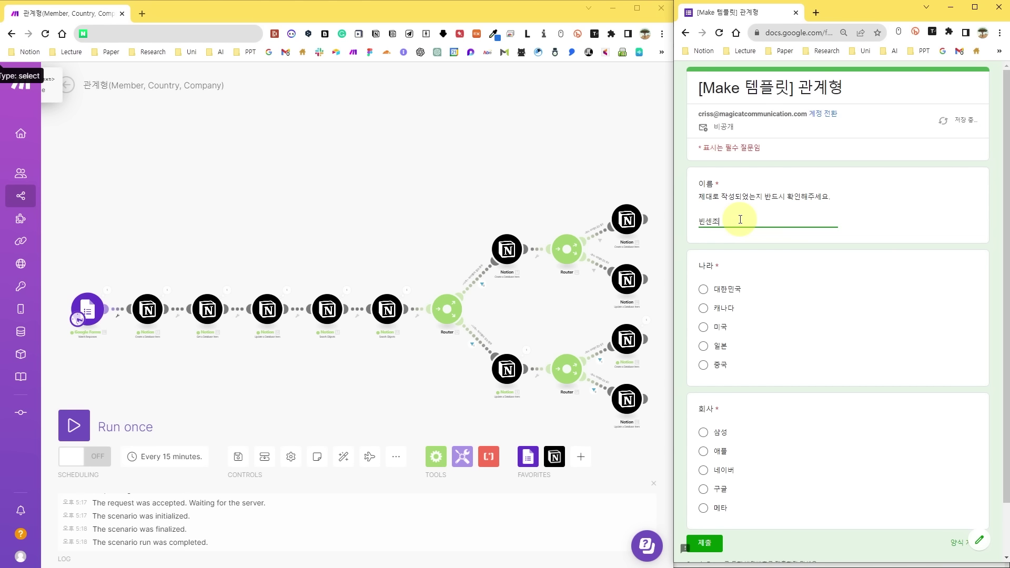
Submit a fifth form response choosing 미국 and 구글, then run the Make scenario once.
{"action": "left_click", "coordinate": [705, 327]}
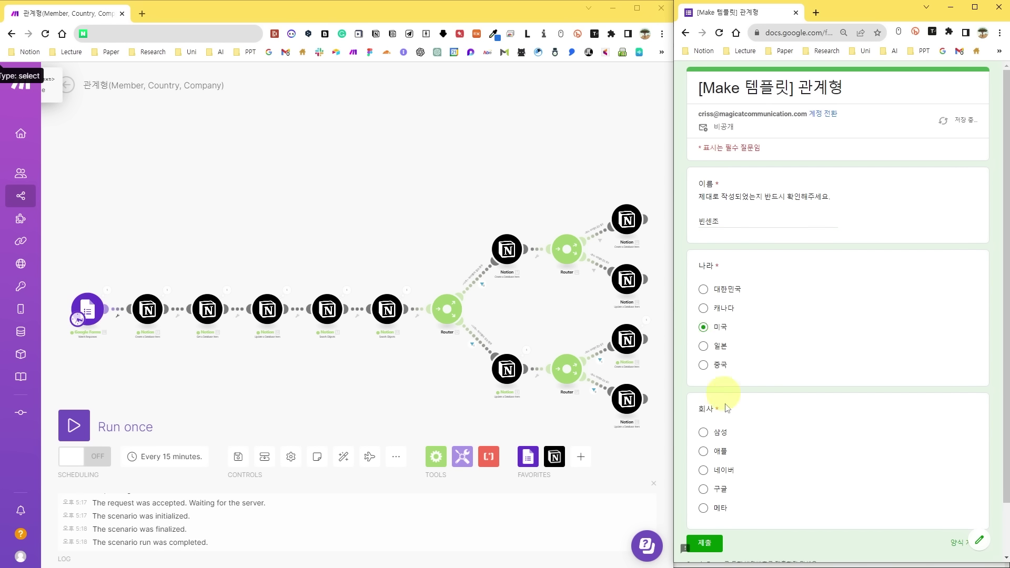
{"action": "left_click", "coordinate": [705, 490]}
{"action": "left_click", "coordinate": [706, 544]}
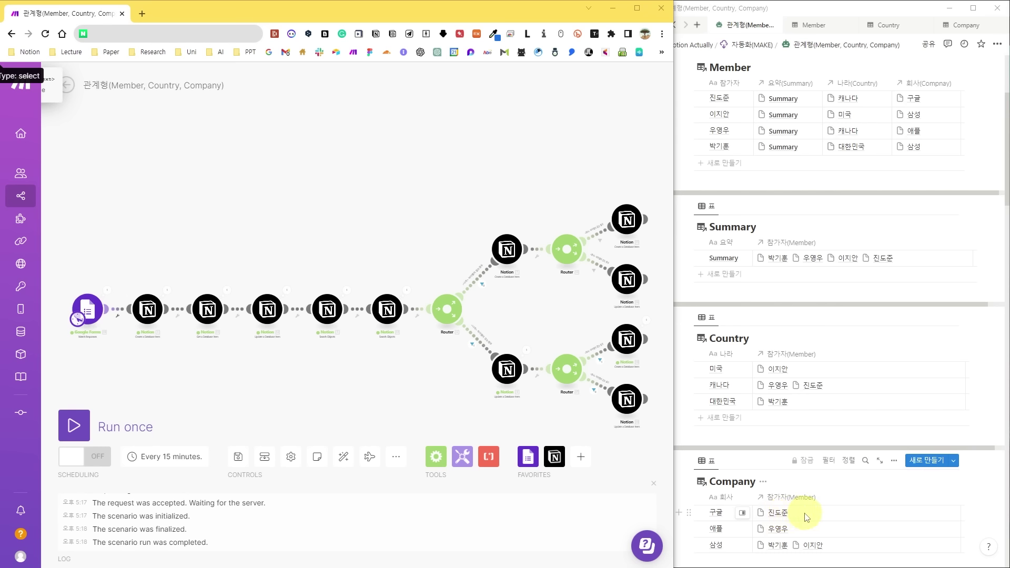
{"action": "left_click", "coordinate": [74, 425]}
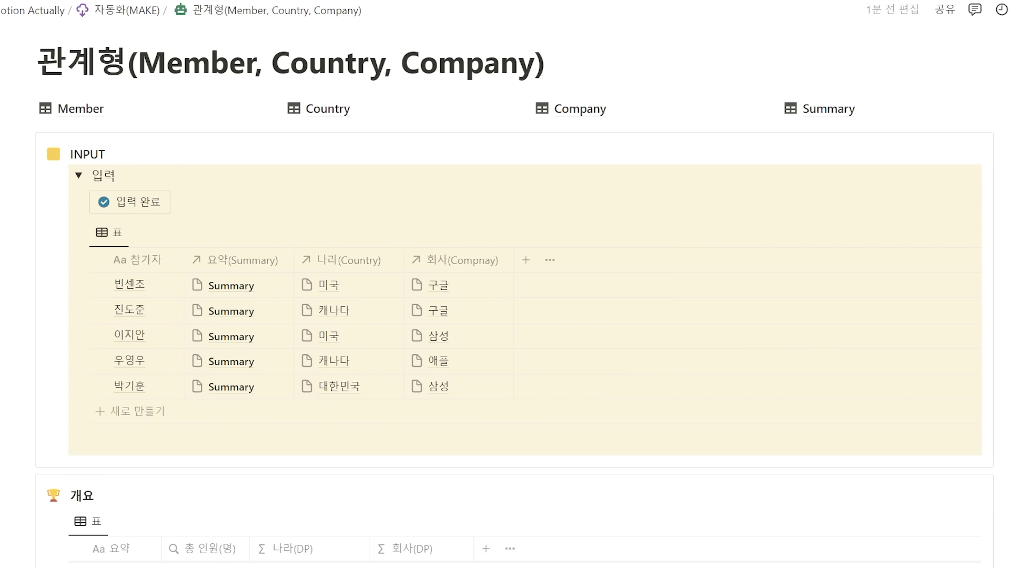
Mark the entries complete with 입력 완료 to tally 5 members, then collapse the 입력 section.
{"action": "left_click", "coordinate": [138, 210]}
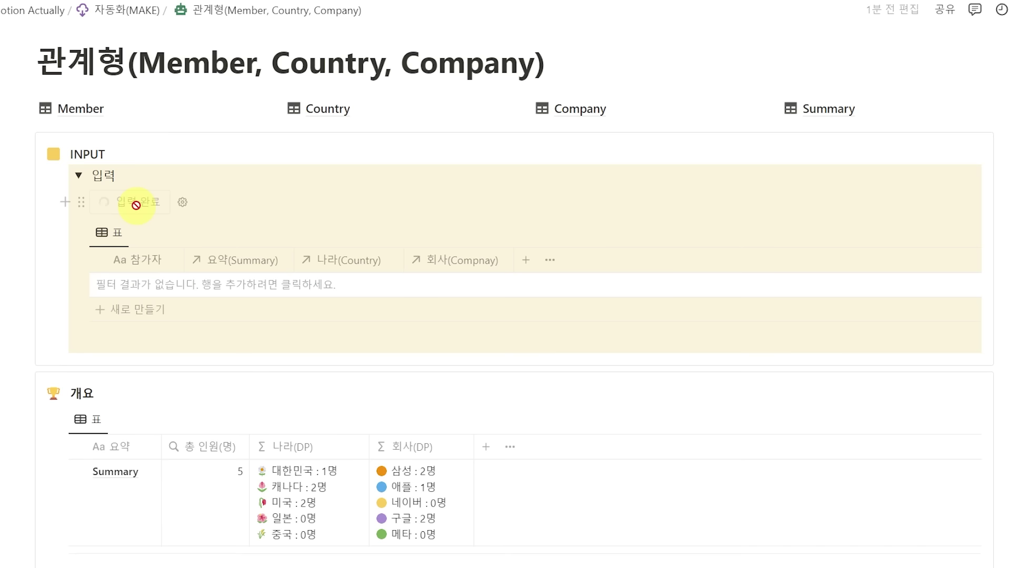
{"action": "left_click", "coordinate": [79, 176]}
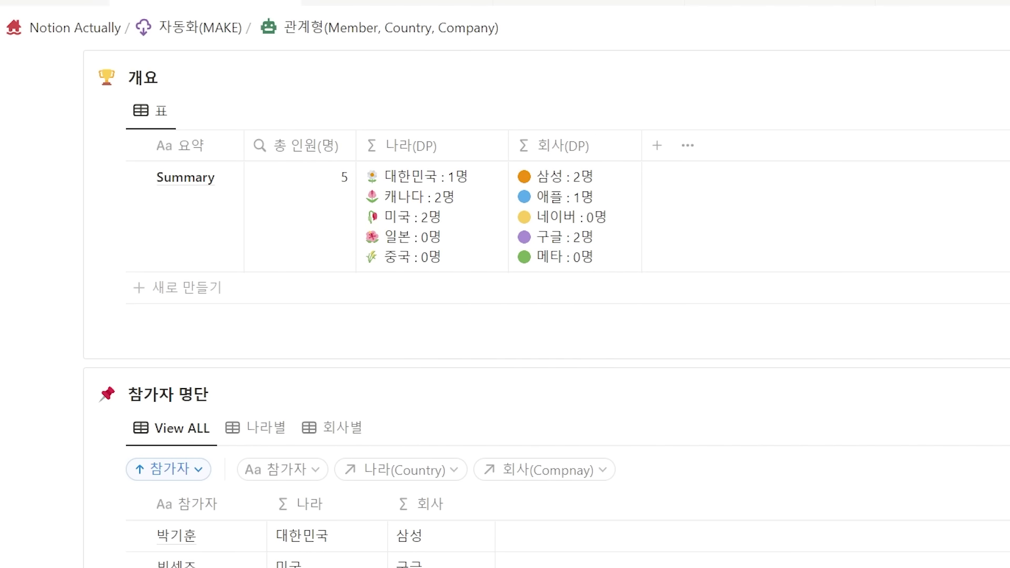
View the 참가자 명단 grouped by 나라별 and 회사별, then jump to the participation galleries.
{"action": "scroll", "coordinate": [168, 79], "scroll_direction": "down", "scroll_amount": 6}
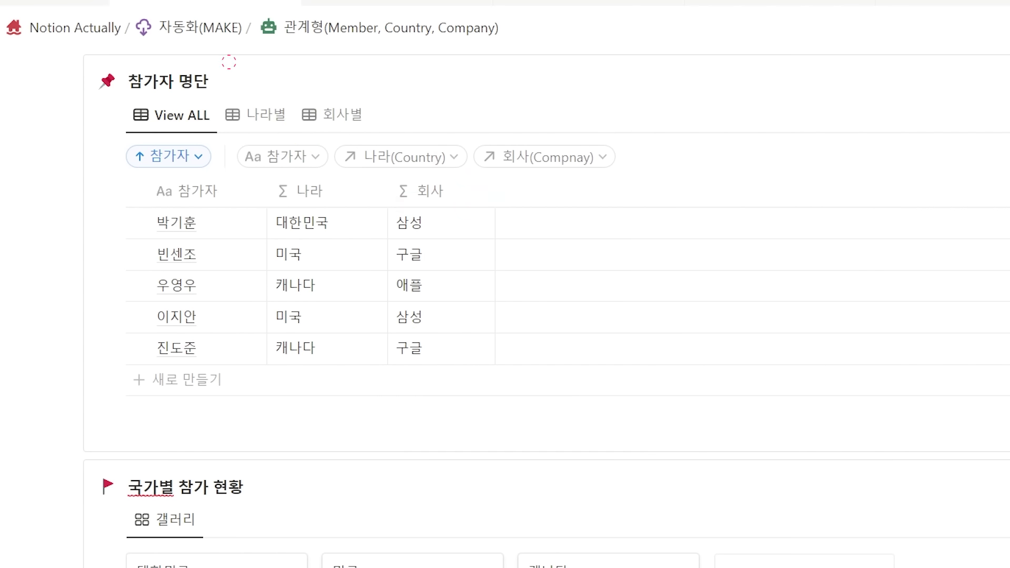
{"action": "left_click", "coordinate": [257, 115]}
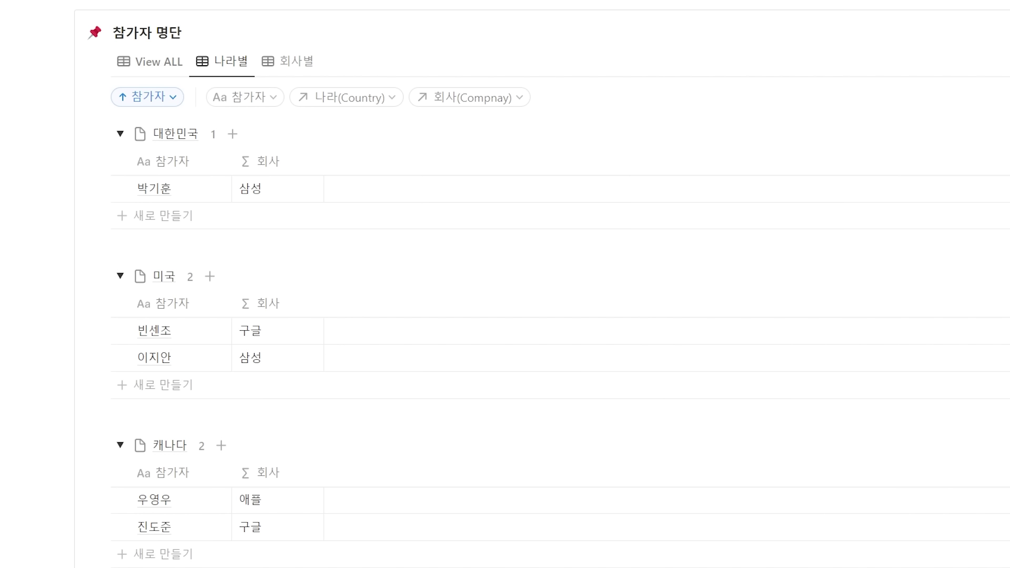
{"action": "left_click", "coordinate": [288, 61]}
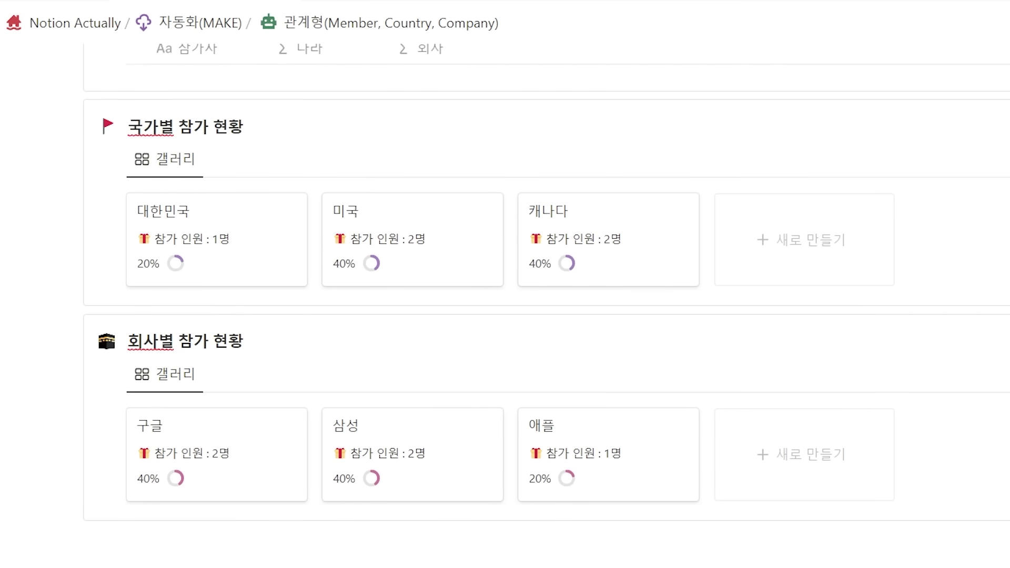
{"action": "left_click", "coordinate": [132, 127]}
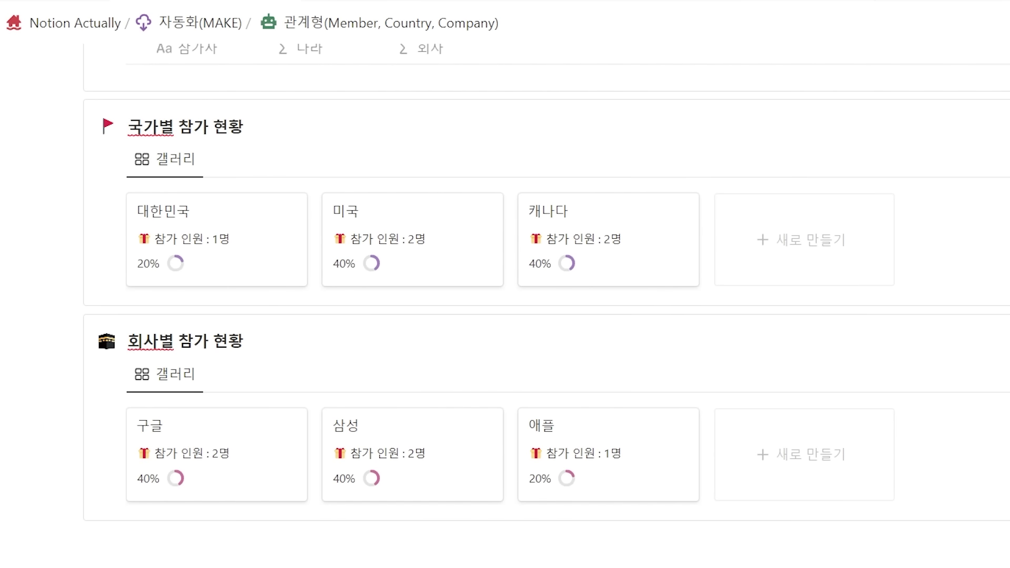
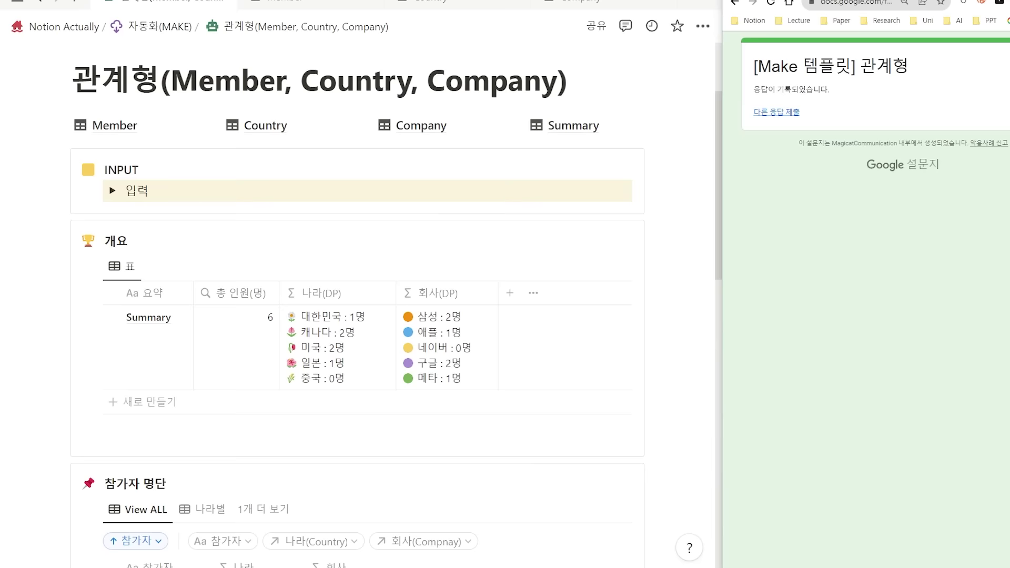
Open make.com from the Google results and create a new scenario from the dashboard.
{"action": "left_click_drag", "start_coordinate": [716, 87], "coordinate": [667, 361]}
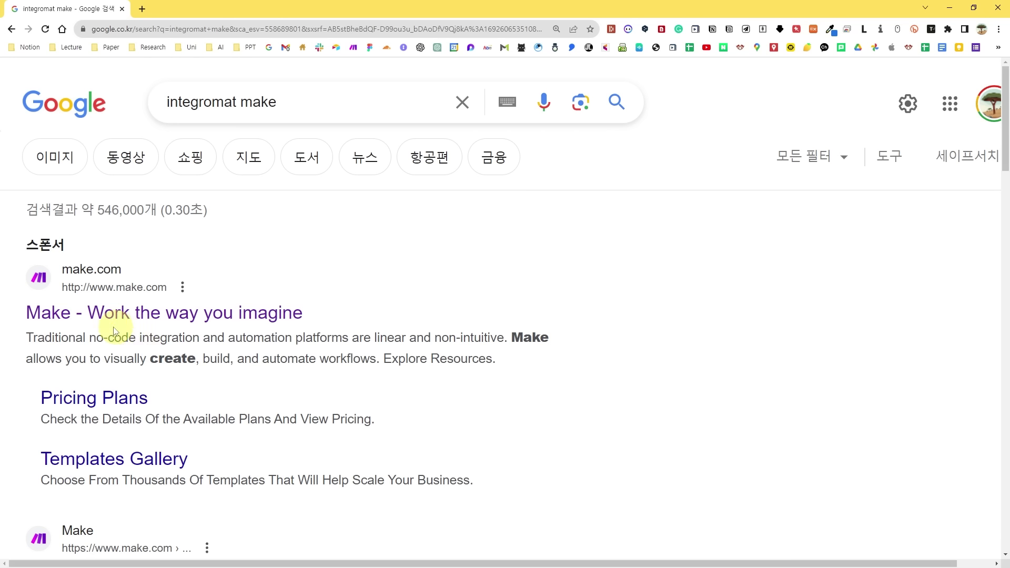
{"action": "left_click", "coordinate": [114, 318]}
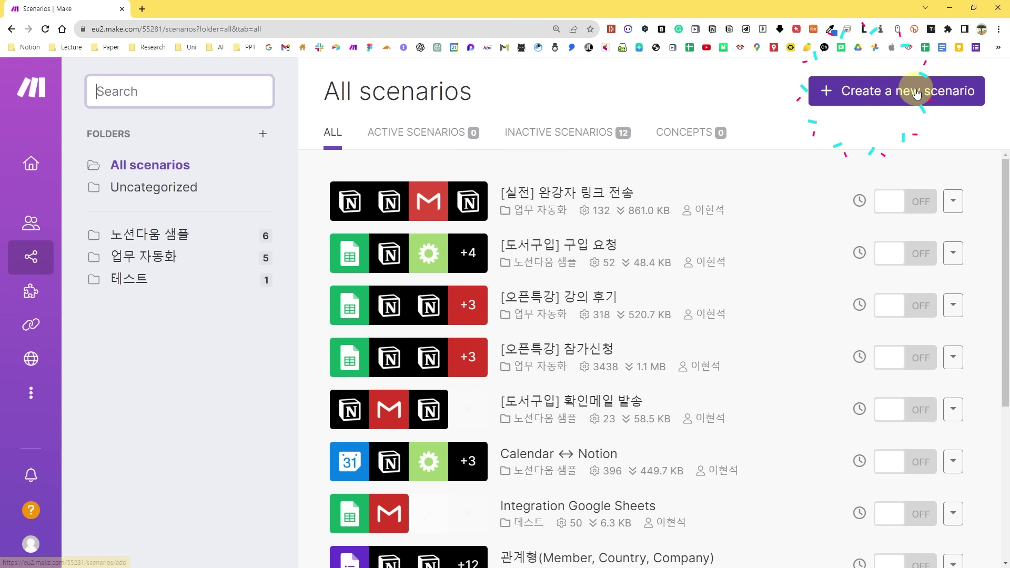
{"action": "left_click", "coordinate": [918, 92]}
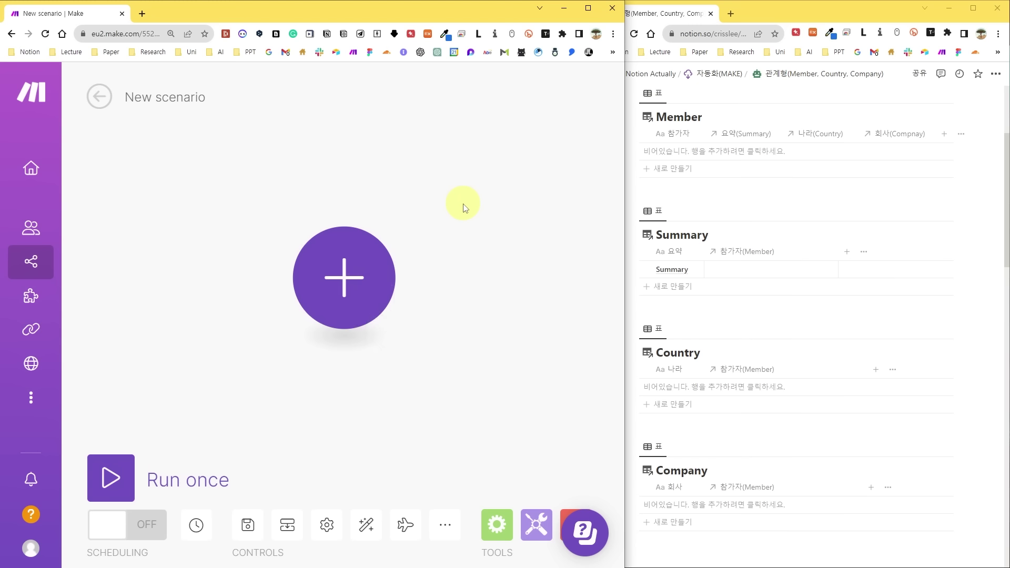
Add a Google Forms Watch Responses trigger as the scenario's first module.
{"action": "left_click", "coordinate": [345, 284]}
{"action": "left_click", "coordinate": [337, 552]}
{"action": "type", "text": "google form"}
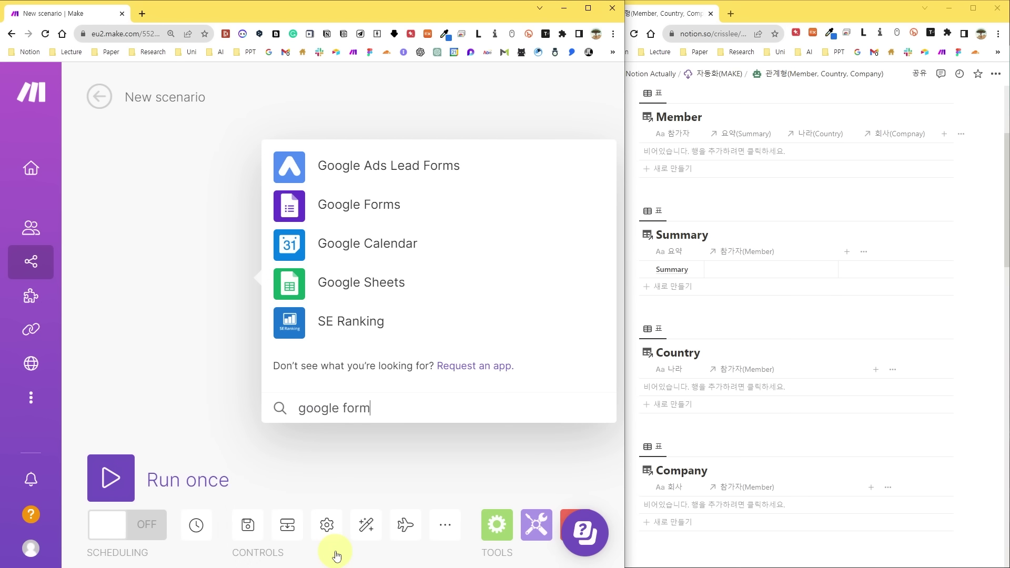
{"action": "left_click", "coordinate": [357, 205]}
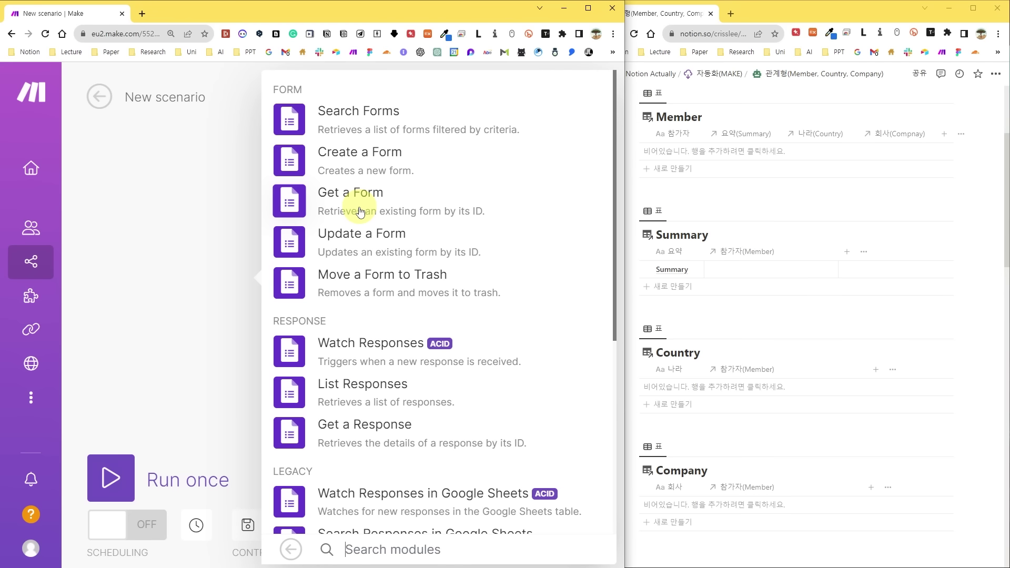
{"action": "left_click", "coordinate": [388, 348]}
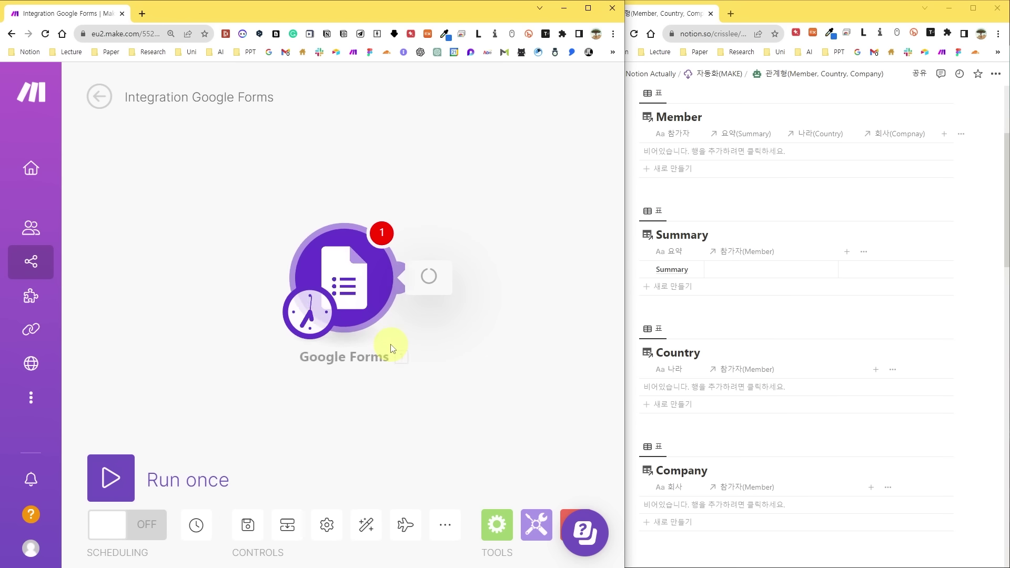
{"action": "left_click", "coordinate": [570, 299]}
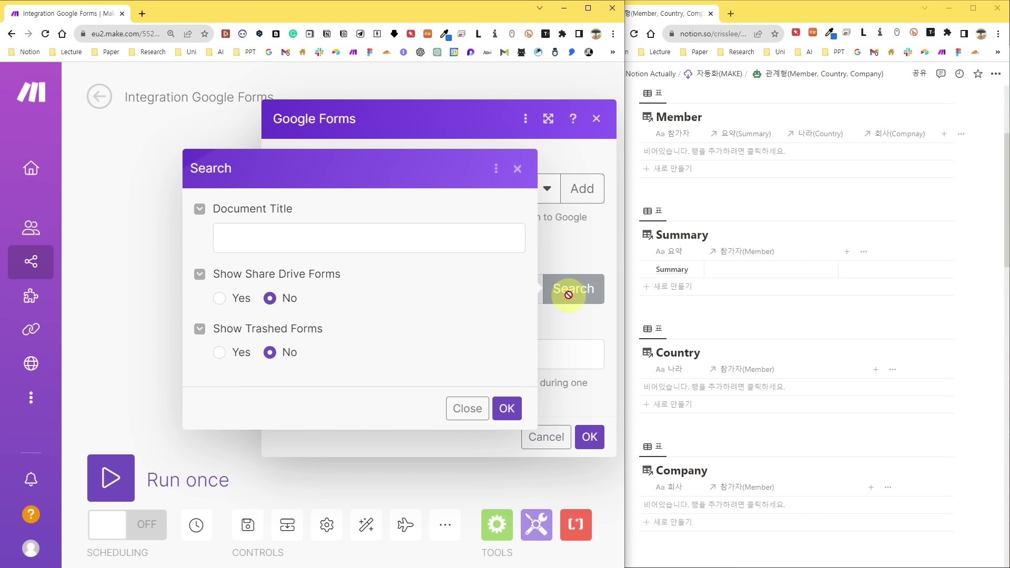
Fill the Form ID by searching the copied [Make 템플릿] 관계형 form title, then save the trigger.
{"action": "key", "text": "alt+Tab"}
{"action": "left_click_drag", "start_coordinate": [743, 79], "coordinate": [660, 79]}
{"action": "key", "text": "ctrl+c"}
{"action": "left_click", "coordinate": [271, 244]}
{"action": "key", "text": "ctrl+v"}
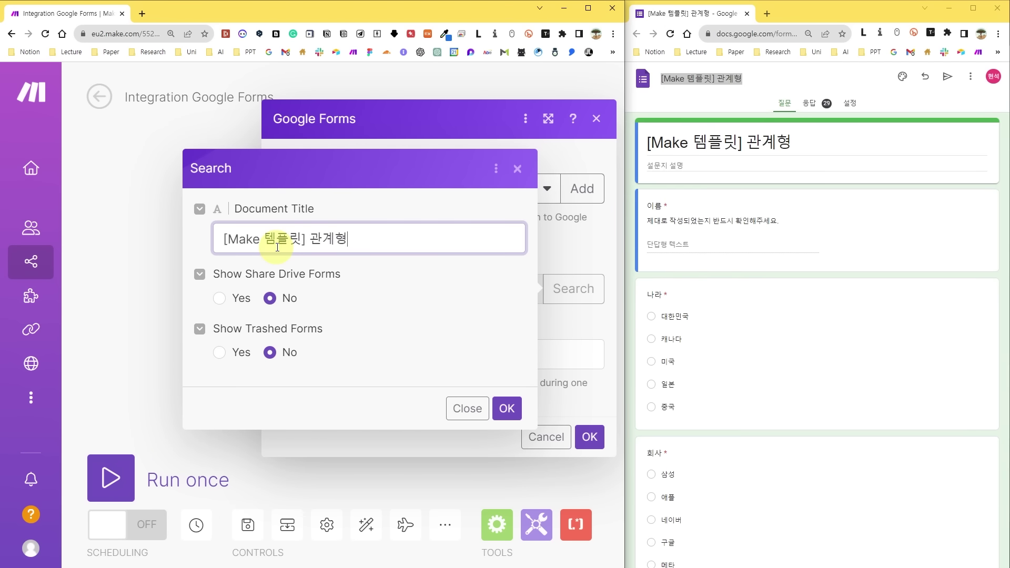
{"action": "left_click", "coordinate": [506, 409]}
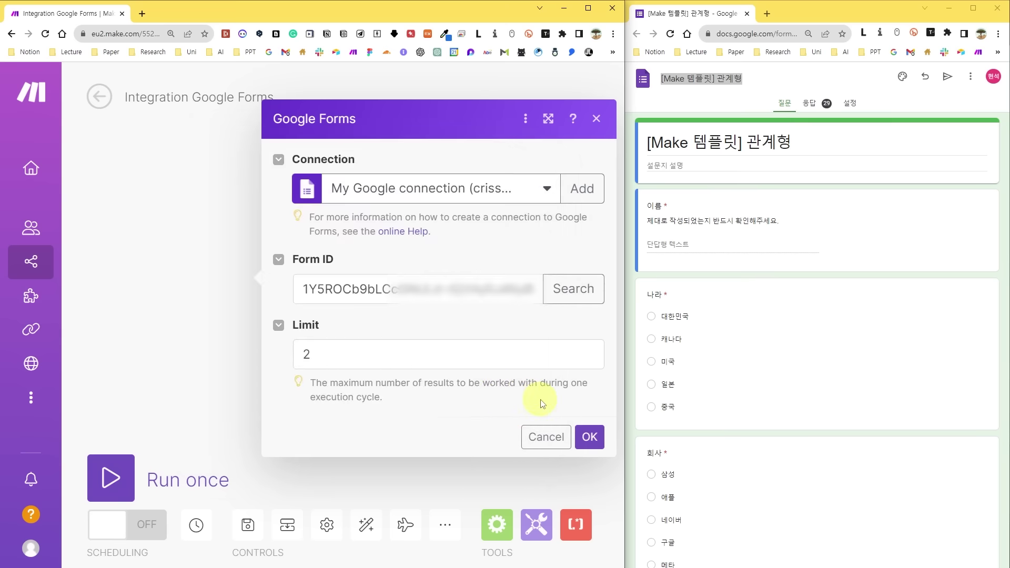
{"action": "left_click", "coordinate": [589, 437]}
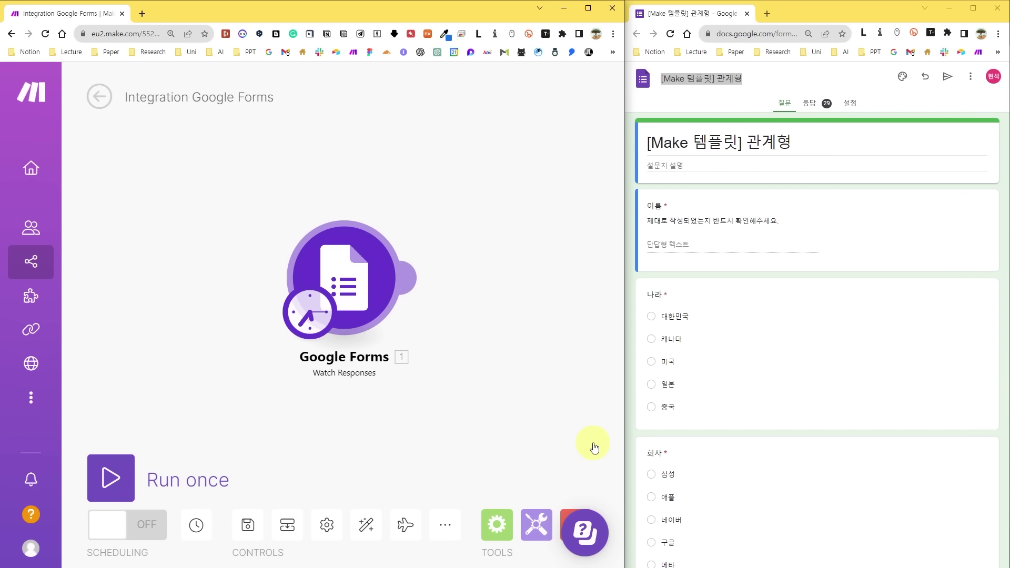
Change the trigger's schedule setting to run every day and confirm it.
{"action": "left_click", "coordinate": [309, 316]}
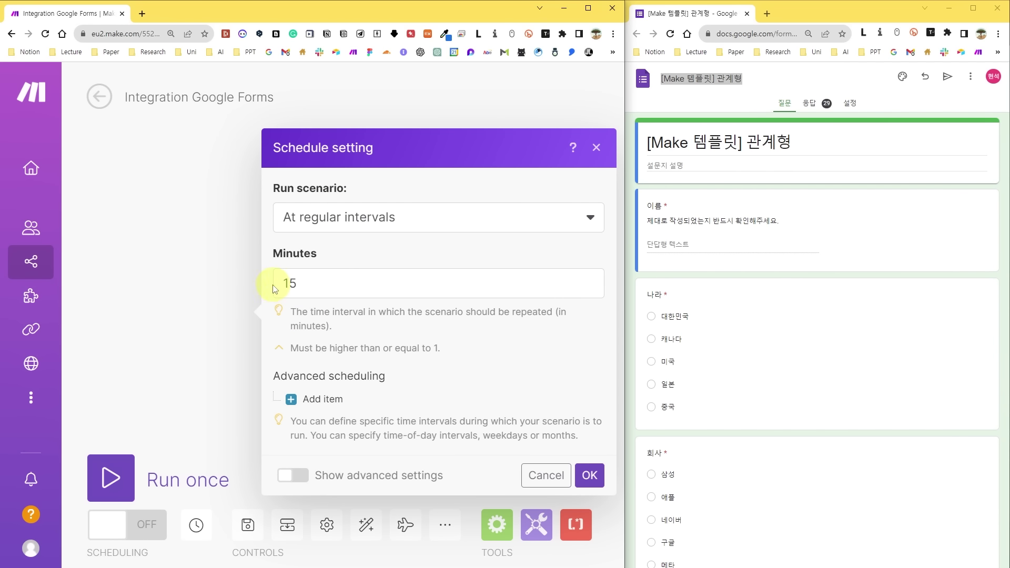
{"action": "left_click", "coordinate": [326, 218]}
{"action": "left_click", "coordinate": [318, 271]}
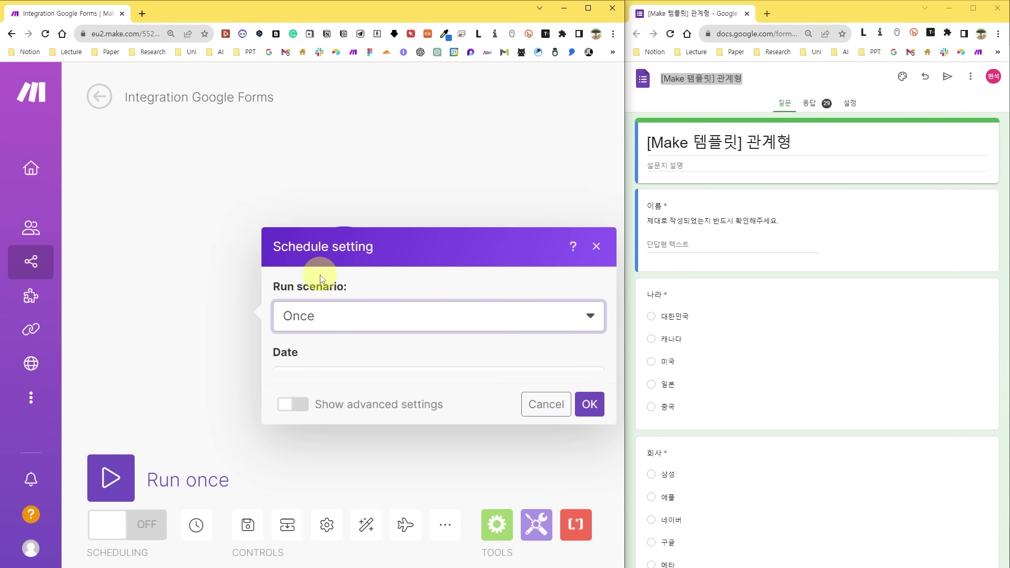
{"action": "left_click", "coordinate": [364, 274]}
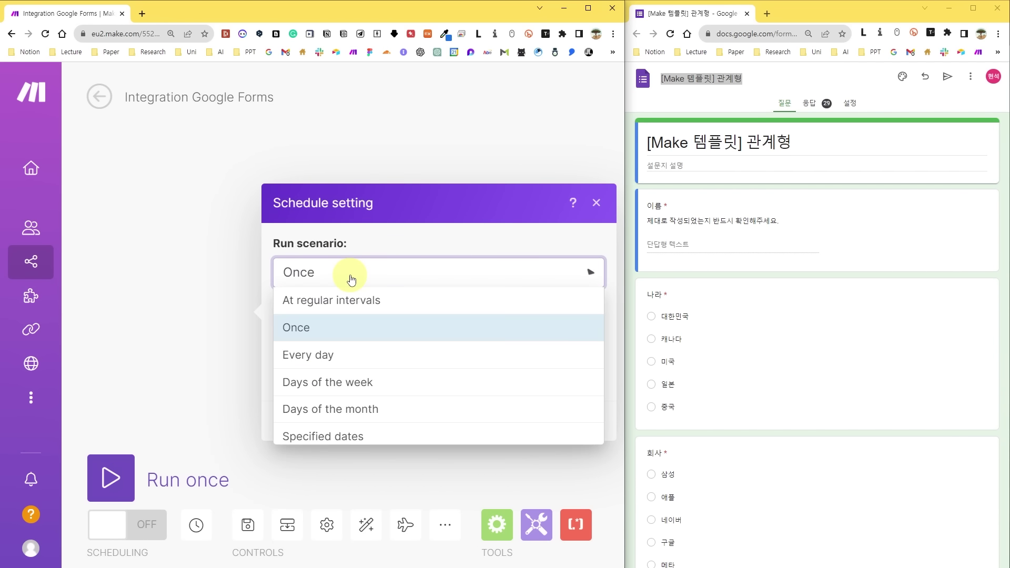
{"action": "left_click", "coordinate": [340, 354]}
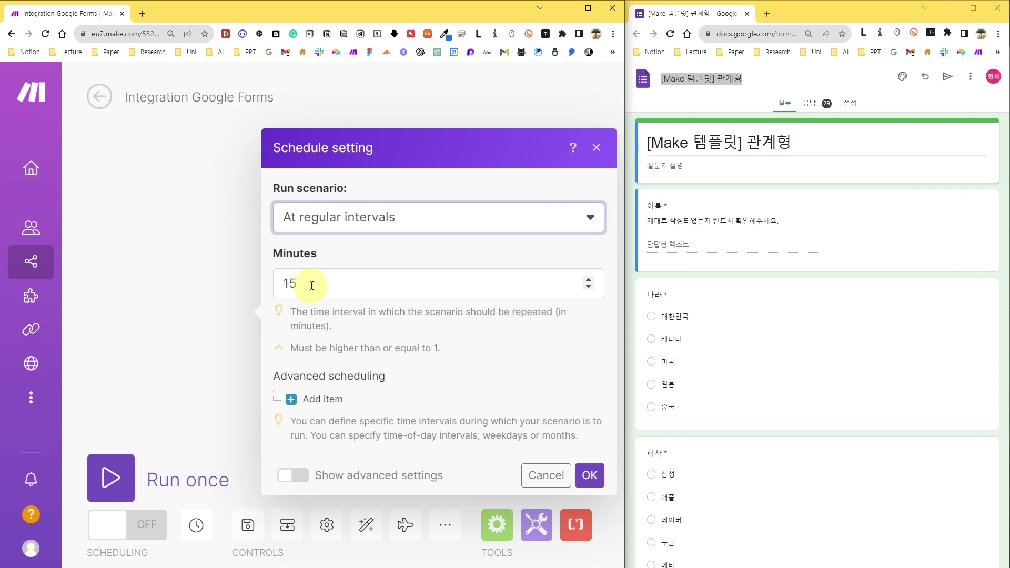
{"action": "left_click_drag", "start_coordinate": [311, 285], "coordinate": [255, 288]}
{"action": "left_click", "coordinate": [589, 476]}
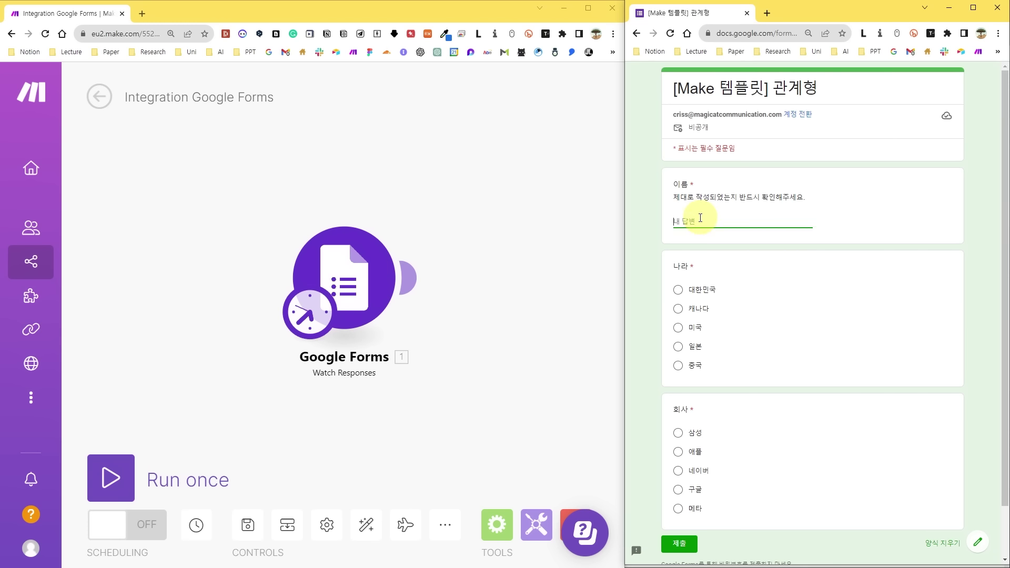
Submit a test form response choosing 대한민국 and 삼성.
{"action": "type", "text": "윈"}
{"action": "left_click", "coordinate": [678, 289]}
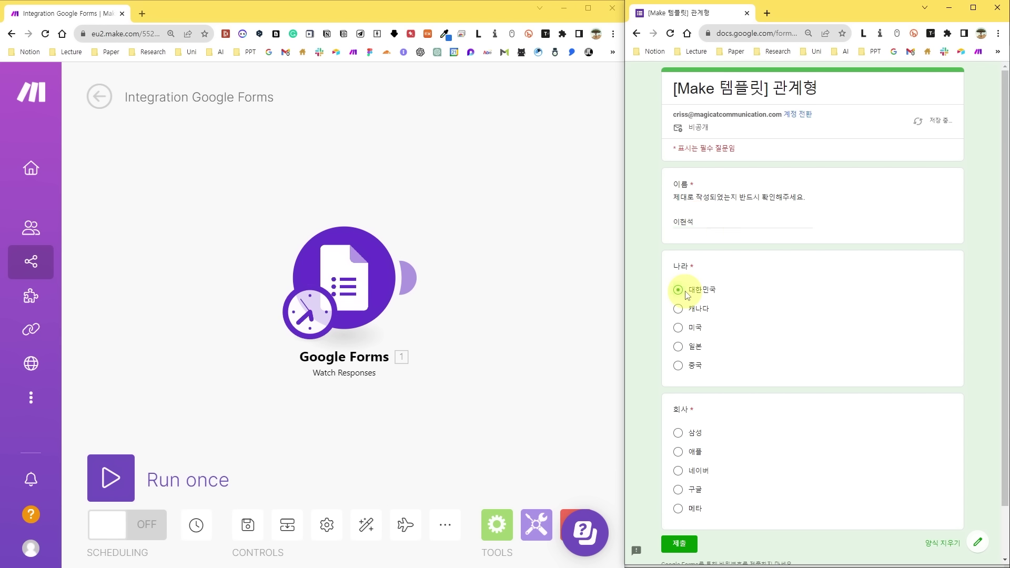
{"action": "left_click", "coordinate": [678, 434]}
{"action": "left_click", "coordinate": [681, 543]}
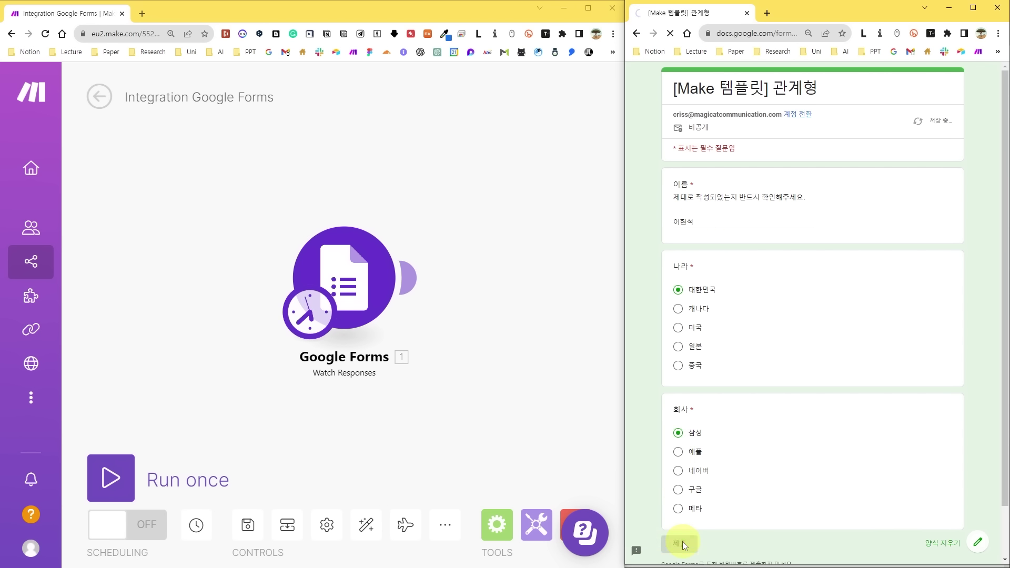
Run the scenario once, inspect Bundle 2's answers, then close the form window.
{"action": "left_click", "coordinate": [109, 479]}
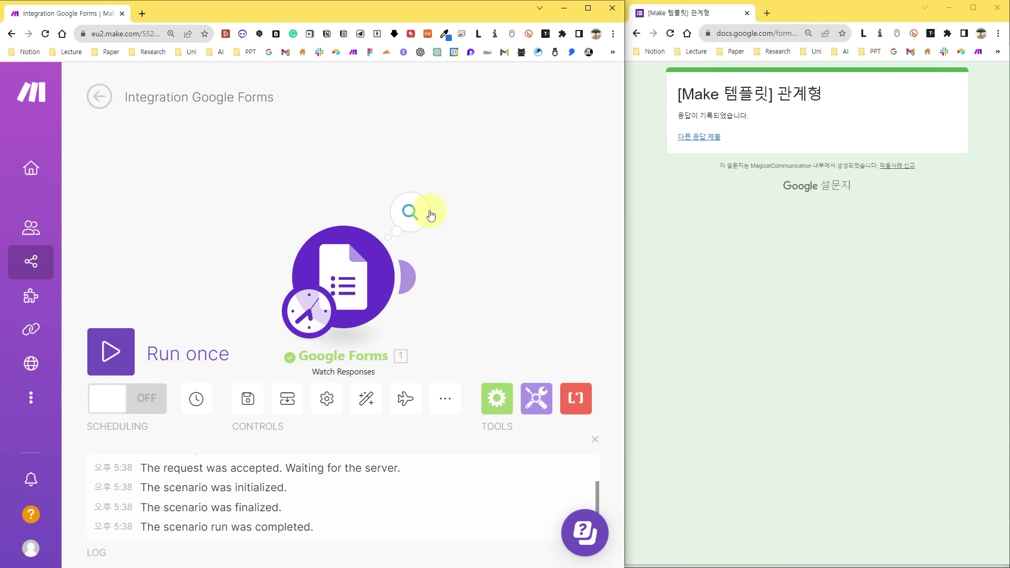
{"action": "left_click", "coordinate": [415, 216]}
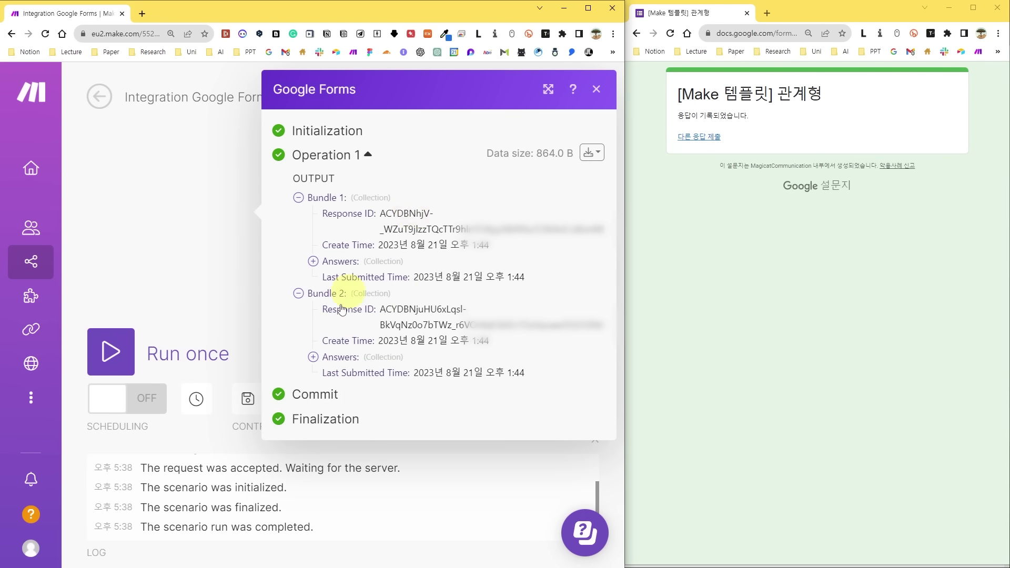
{"action": "left_click", "coordinate": [313, 357]}
{"action": "scroll", "coordinate": [369, 404], "scroll_direction": "down", "scroll_amount": 3}
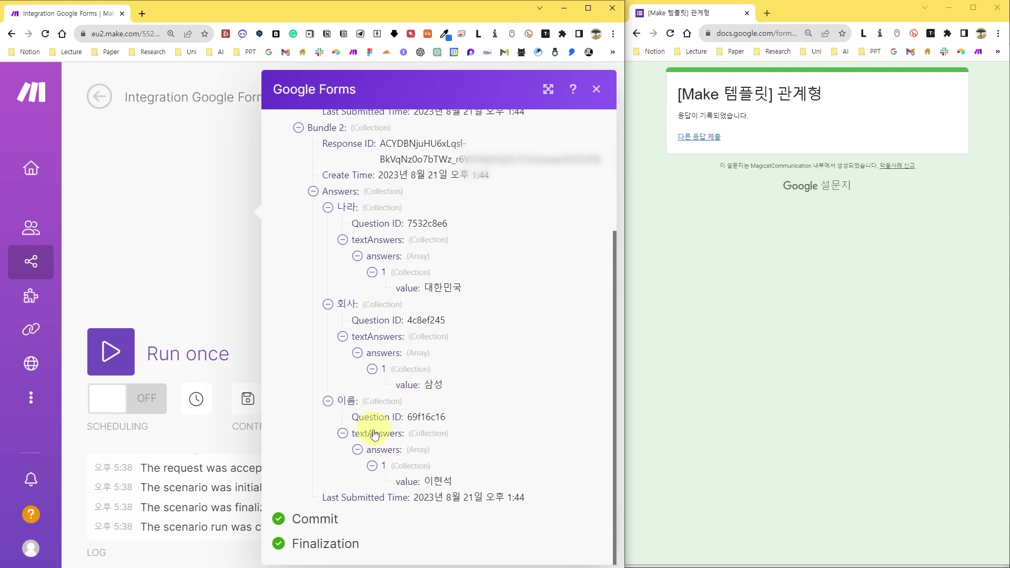
{"action": "left_click", "coordinate": [597, 91]}
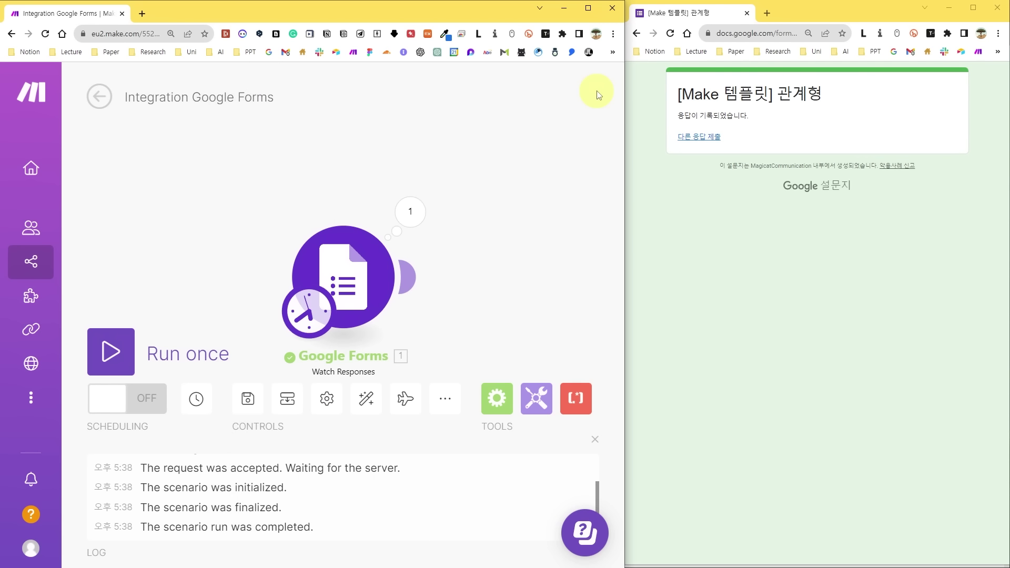
{"action": "left_click", "coordinate": [999, 12]}
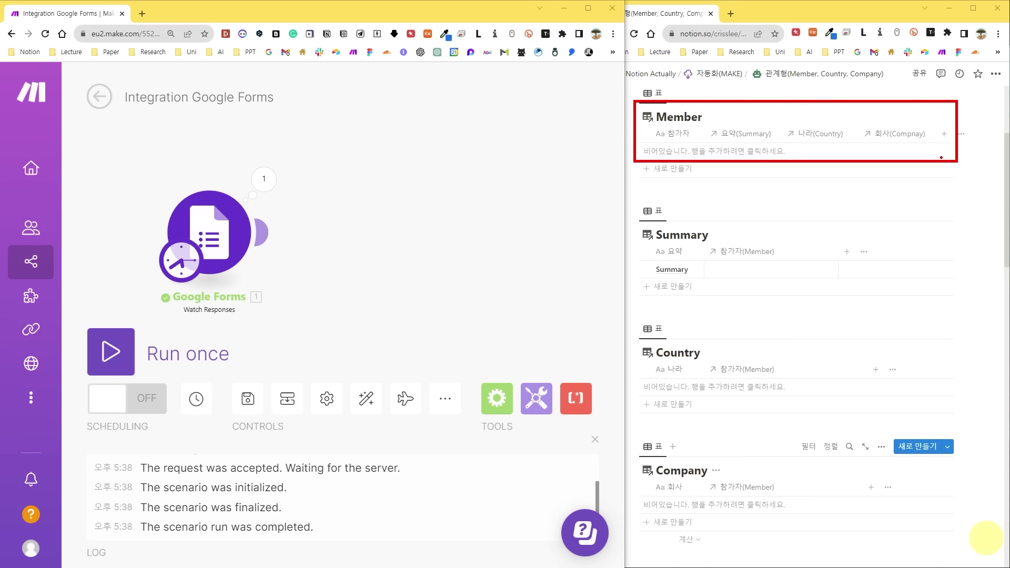
Add a Notion Create a Database Item module after the form trigger.
{"action": "left_click", "coordinate": [261, 232]}
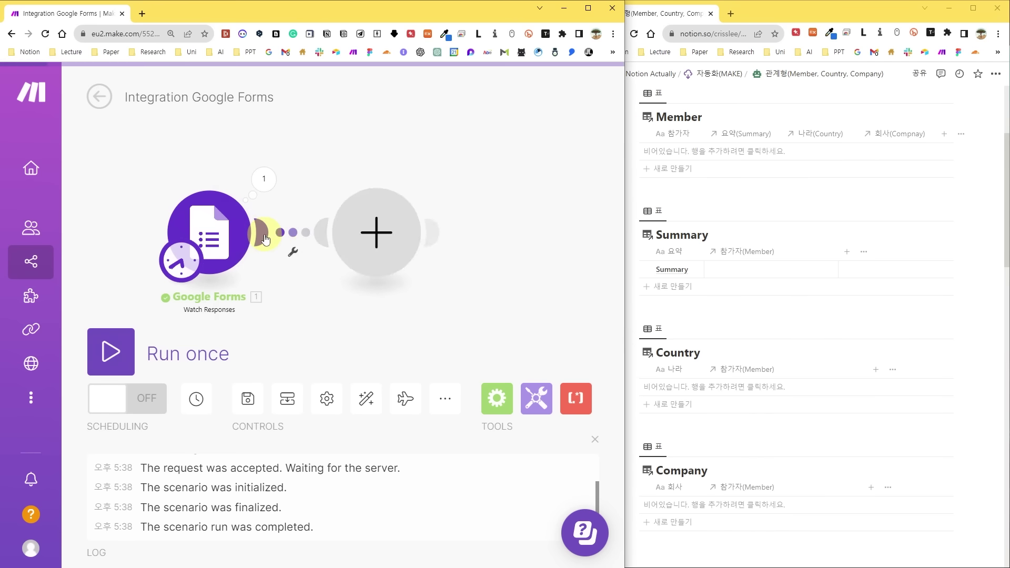
{"action": "left_click", "coordinate": [385, 287]}
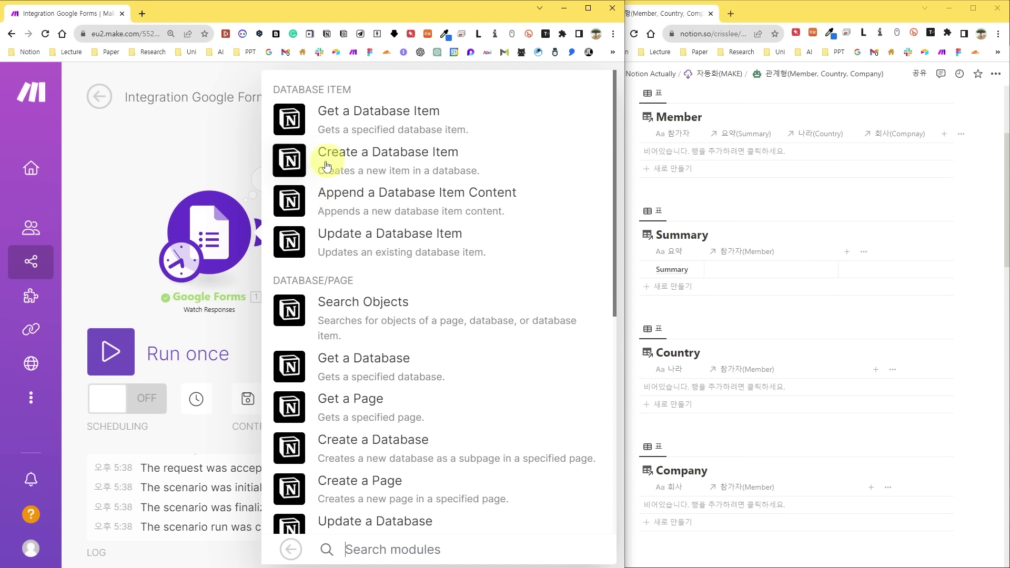
{"action": "left_click", "coordinate": [402, 157]}
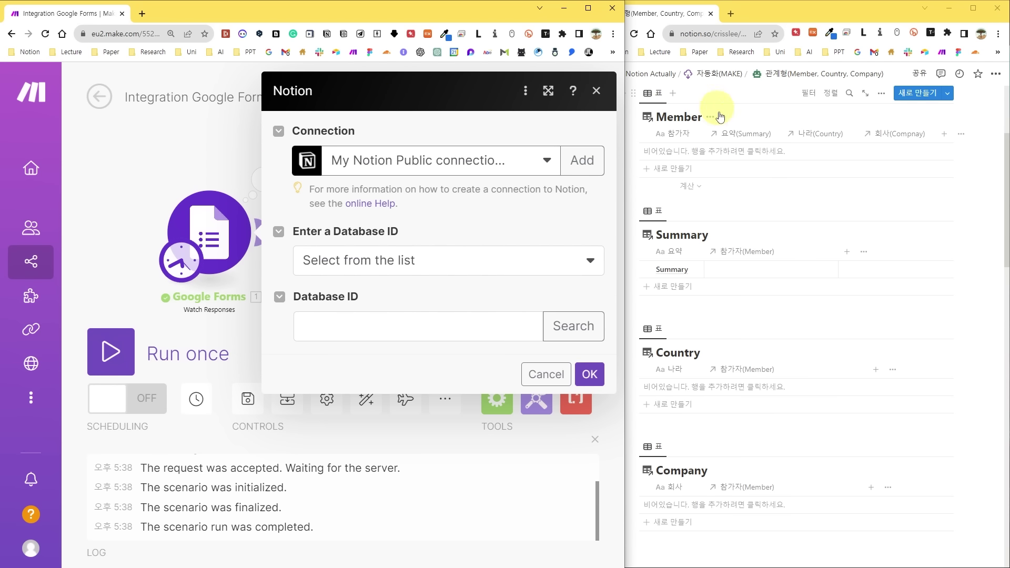
Copy the Member database URL, extract its ID, and paste it into Database ID.
{"action": "left_click", "coordinate": [865, 94]}
{"action": "left_click", "coordinate": [741, 34]}
{"action": "key", "text": "ctrl+c"}
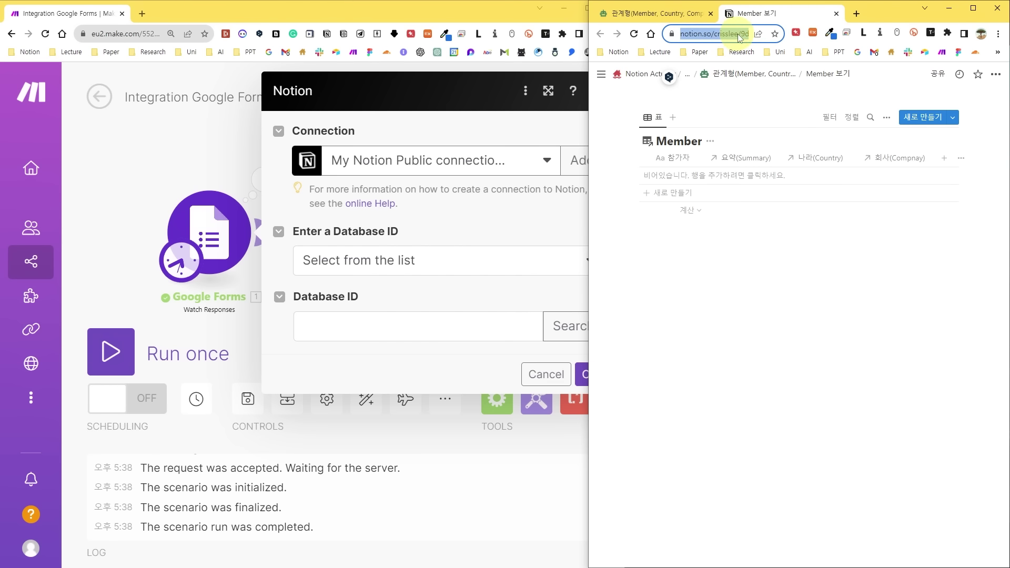
{"action": "key", "text": "alt+Tab"}
{"action": "key", "text": "ctrl+v"}
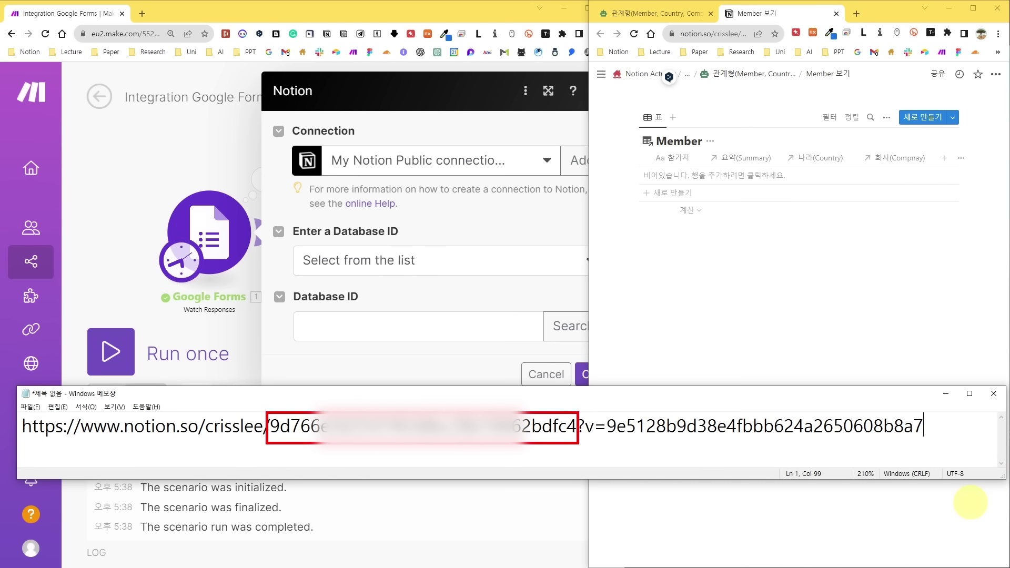
{"action": "double_click", "coordinate": [566, 426]}
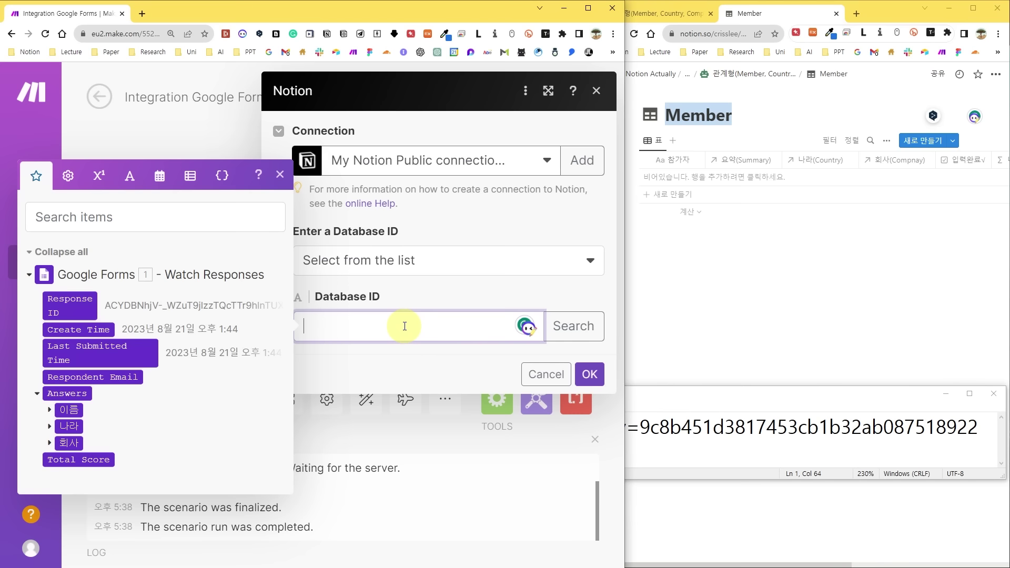
{"action": "key", "text": "ctrl+v"}
{"action": "left_click", "coordinate": [571, 325]}
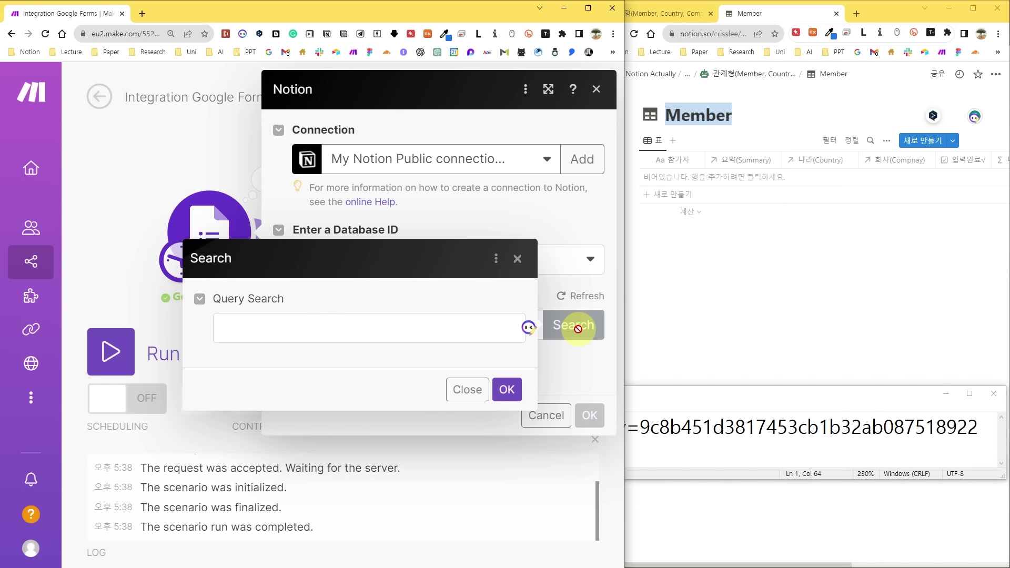
Select the Member database and map the form's 이름 answer value into 참가자.
{"action": "left_click", "coordinate": [507, 389]}
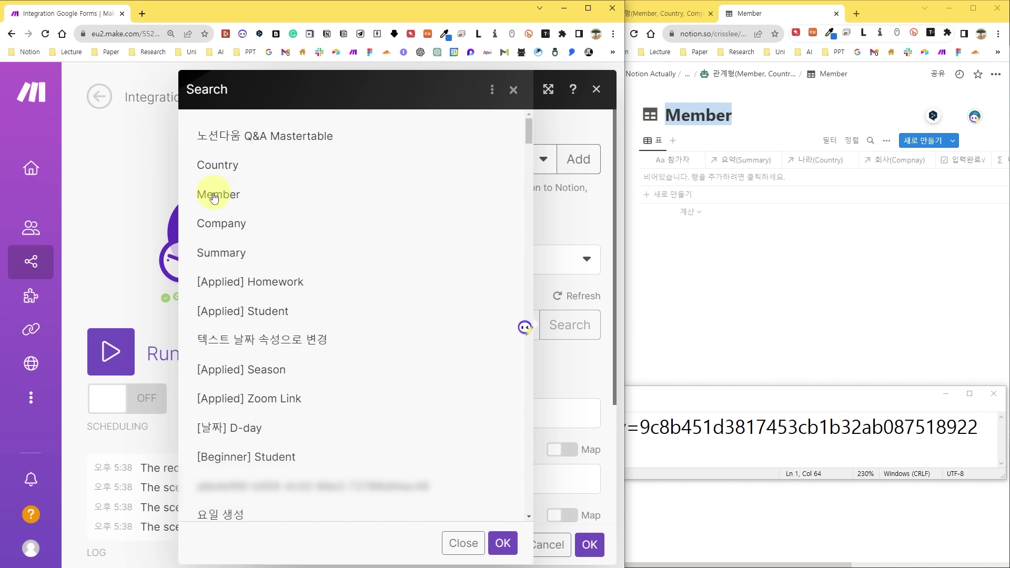
{"action": "left_click", "coordinate": [214, 196]}
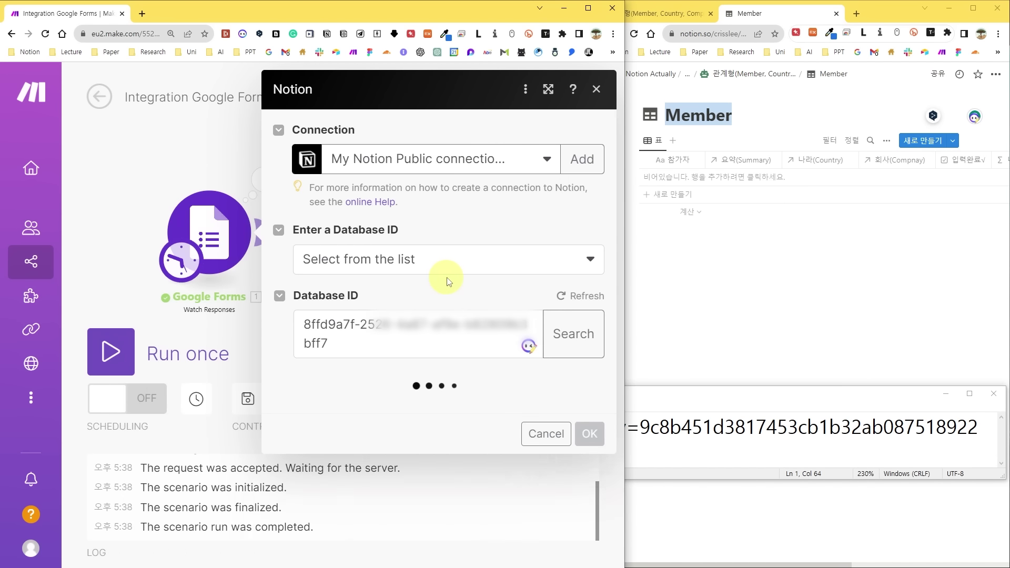
{"action": "scroll", "coordinate": [446, 278], "scroll_direction": "down", "scroll_amount": 5}
{"action": "left_click", "coordinate": [335, 248]}
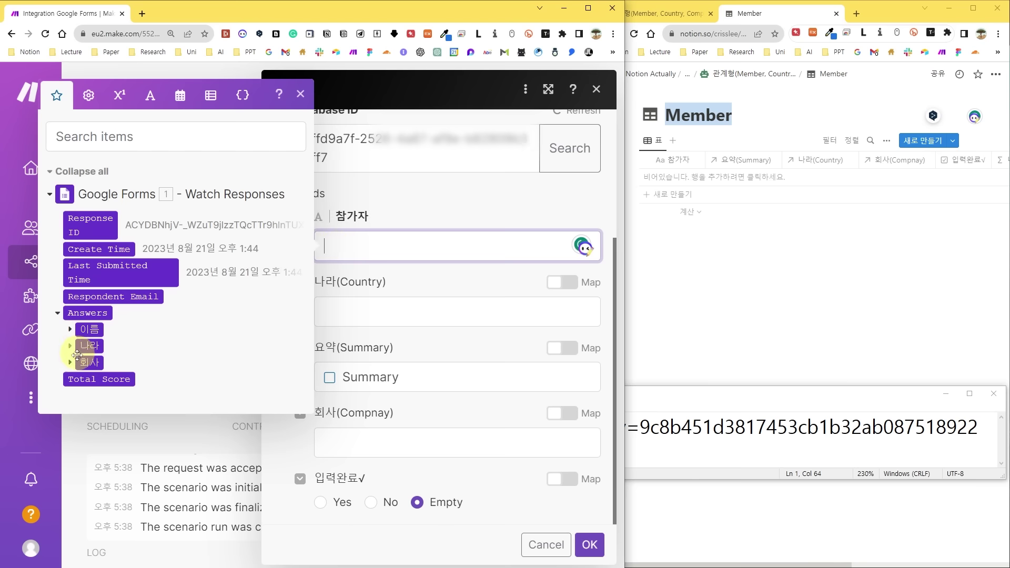
{"action": "left_click", "coordinate": [70, 329]}
{"action": "left_click", "coordinate": [135, 405]}
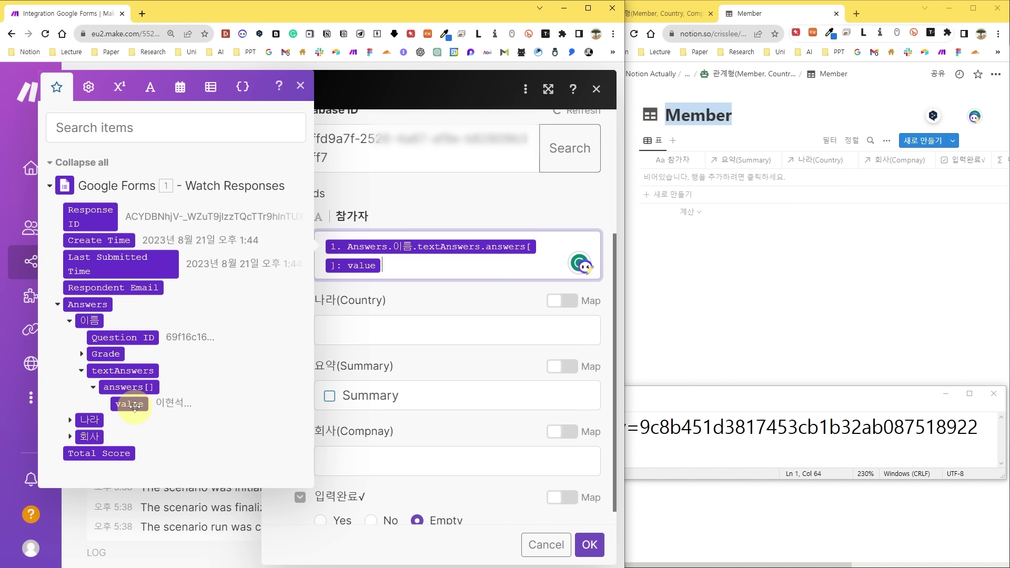
{"action": "left_click", "coordinate": [363, 309]}
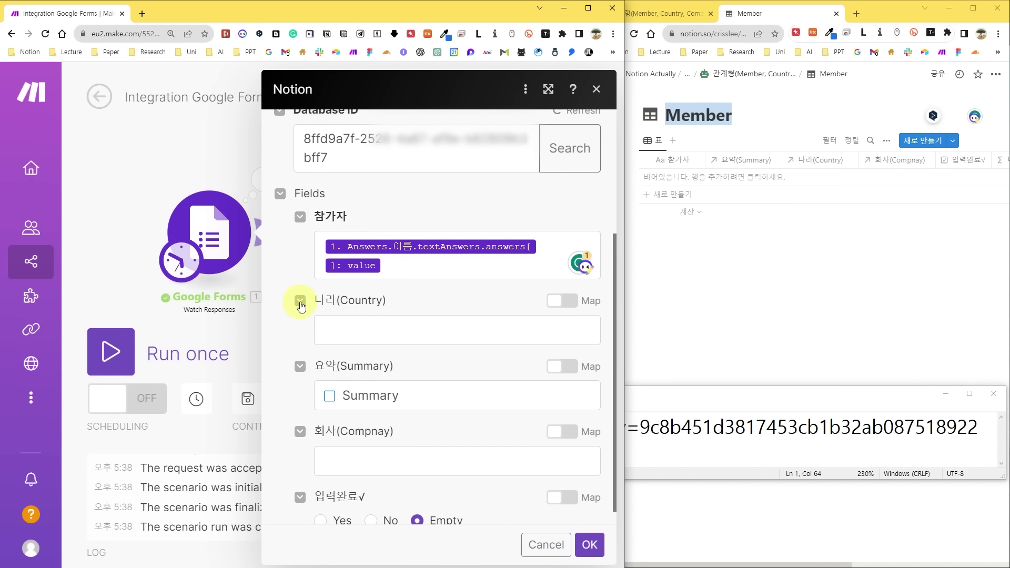
Collapse 나라(Country), tick the Summary link, and save the Notion module.
{"action": "left_click", "coordinate": [301, 303]}
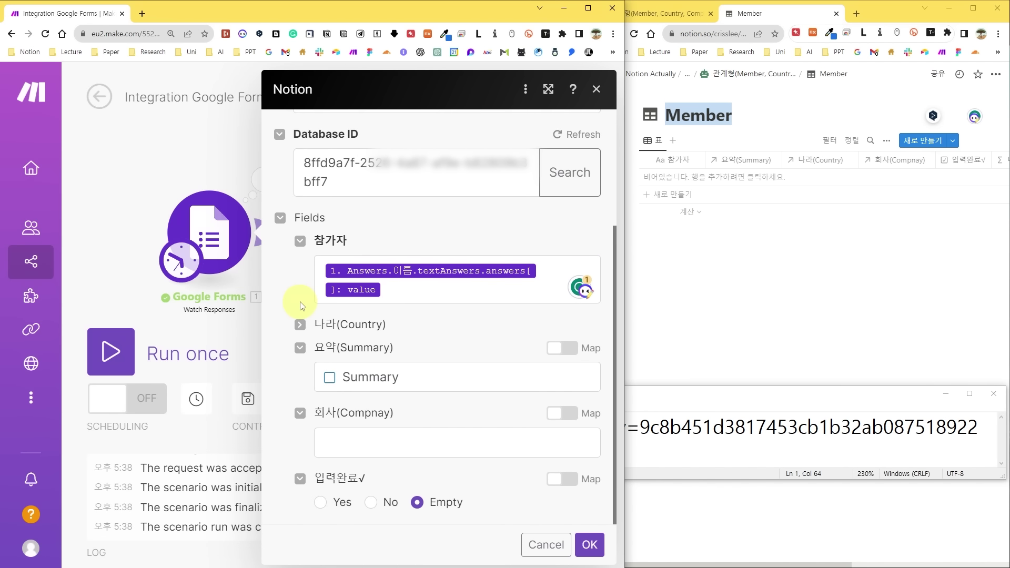
{"action": "left_click", "coordinate": [330, 384]}
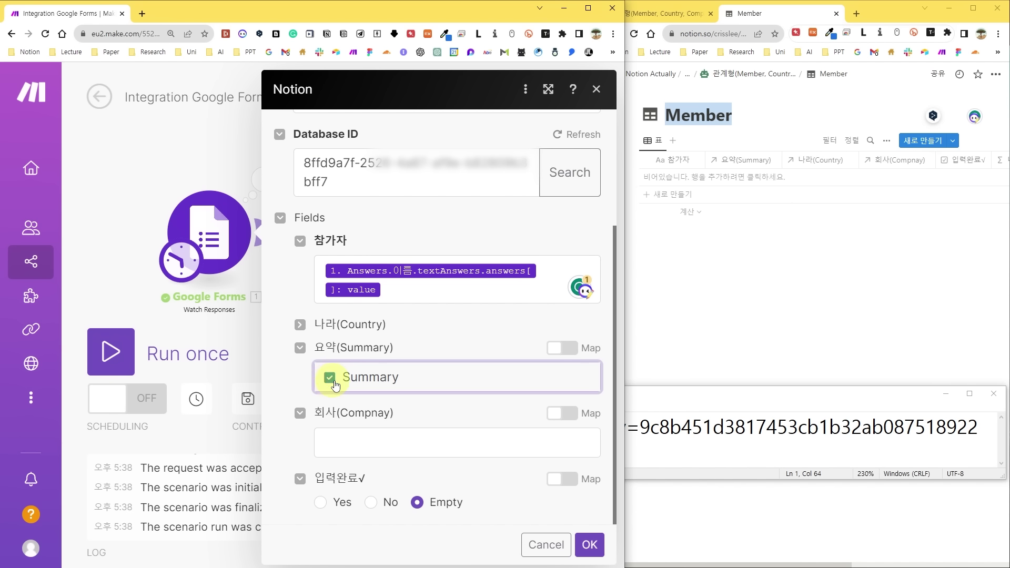
{"action": "left_click", "coordinate": [590, 544]}
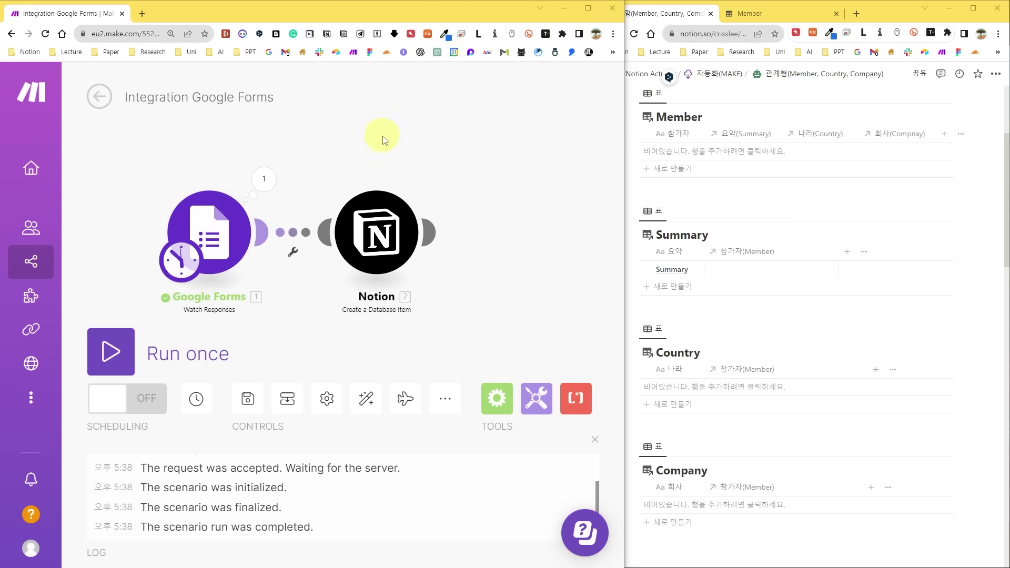
Run the scenario once to create a Member item linked to Summary.
{"action": "left_click", "coordinate": [111, 355]}
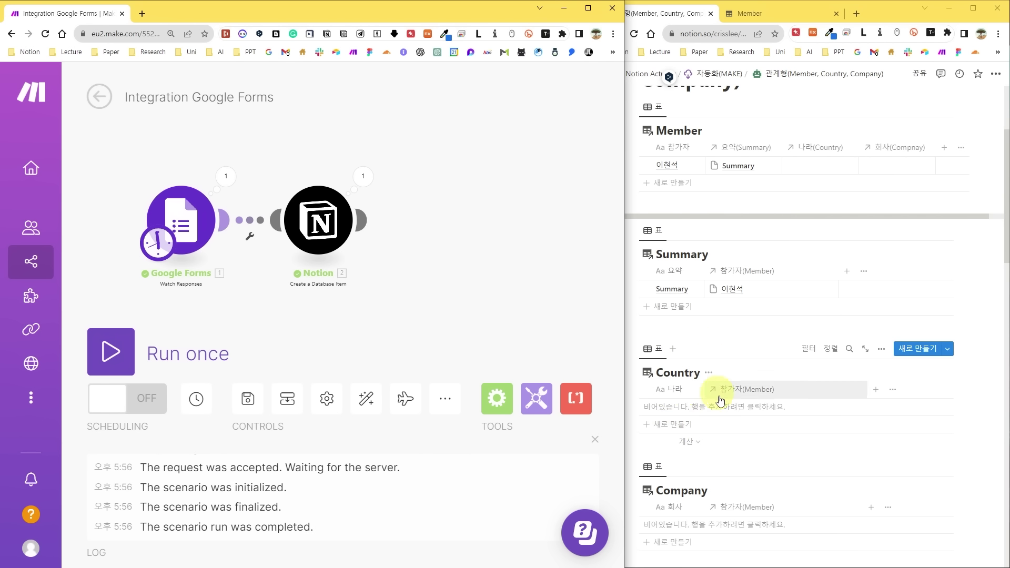
{"action": "left_click", "coordinate": [361, 220]}
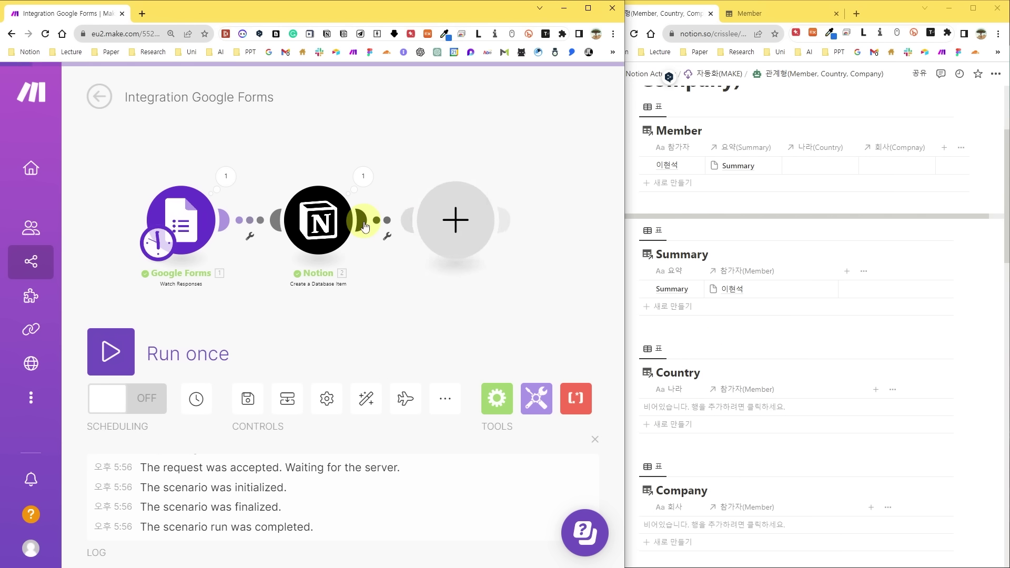
Add a Notion Search Objects module on the Country database, filtering 나라 title Equals the form's 나라 answer.
{"action": "left_click", "coordinate": [342, 202]}
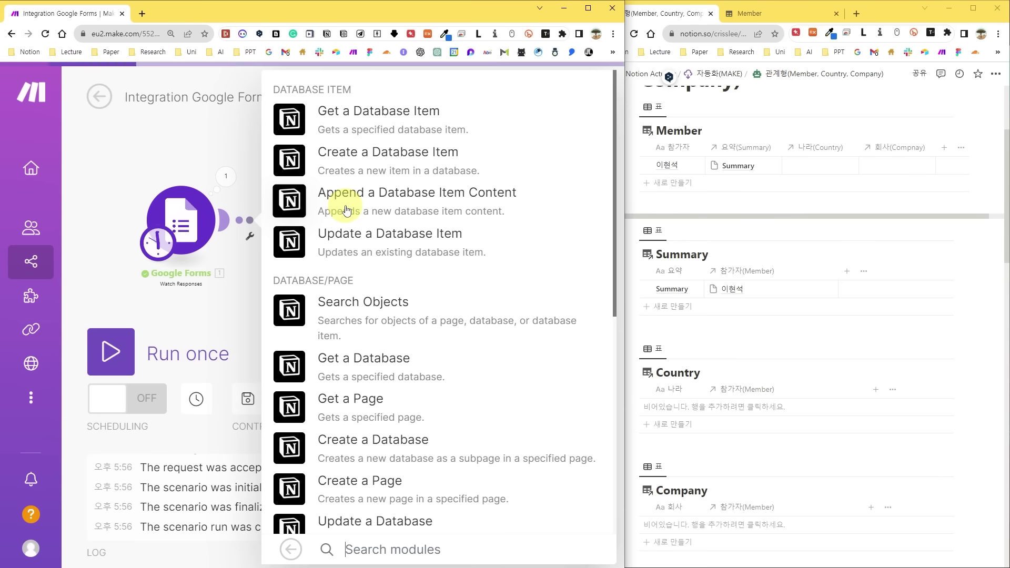
{"action": "left_click", "coordinate": [375, 307]}
{"action": "left_click", "coordinate": [343, 327]}
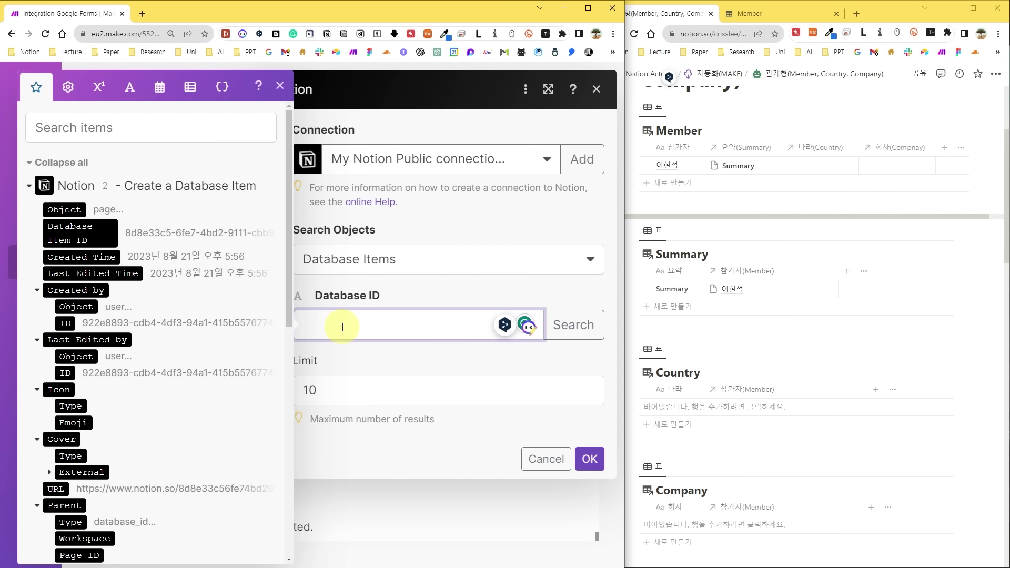
{"action": "key", "text": "ctrl+v"}
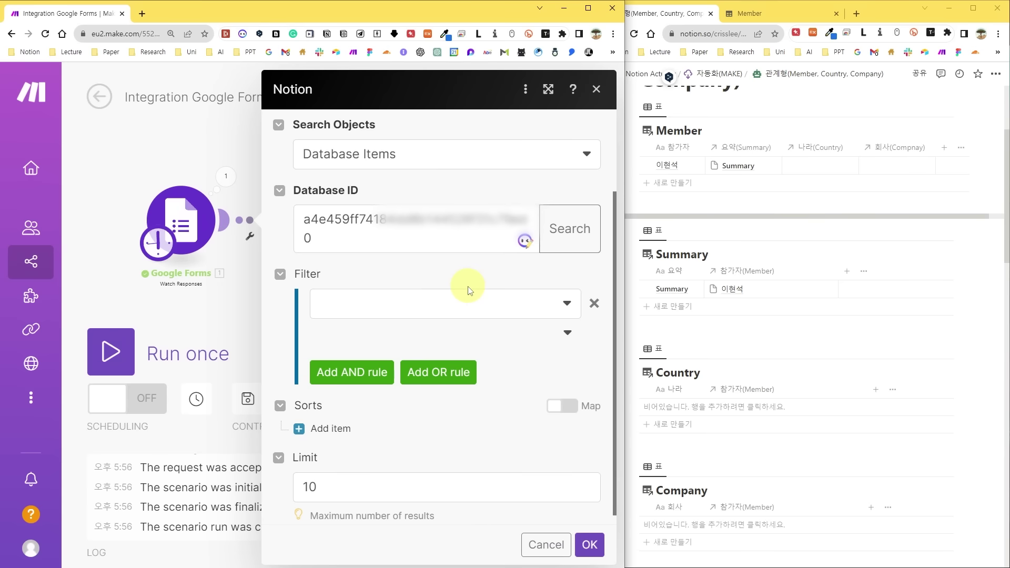
{"action": "left_click", "coordinate": [468, 288]}
{"action": "left_click", "coordinate": [355, 454]}
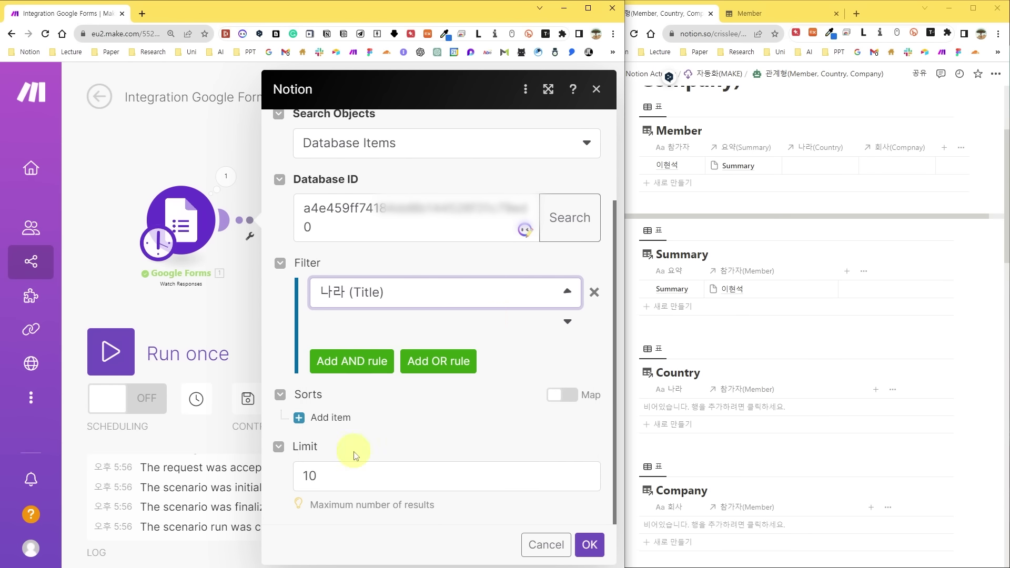
{"action": "left_click", "coordinate": [501, 321]}
{"action": "left_click", "coordinate": [372, 399]}
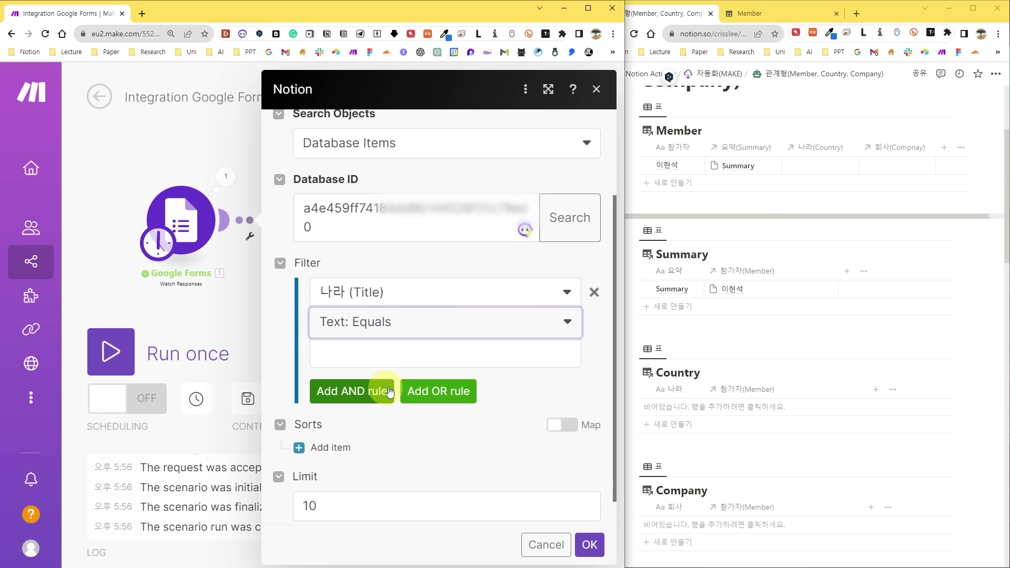
{"action": "left_click", "coordinate": [430, 352]}
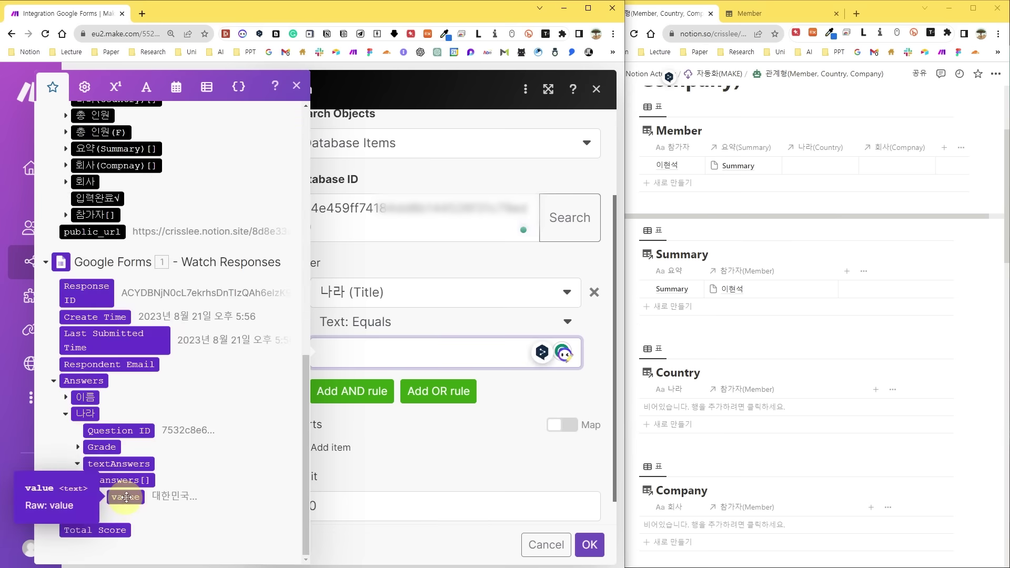
{"action": "left_click", "coordinate": [135, 499]}
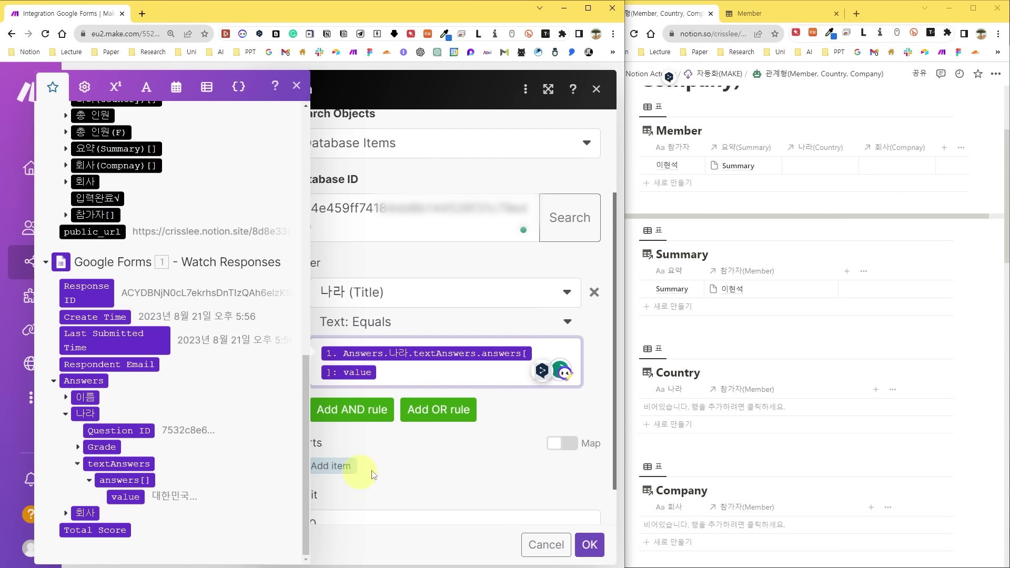
{"action": "left_click", "coordinate": [590, 544]}
{"action": "left_click", "coordinate": [507, 226]}
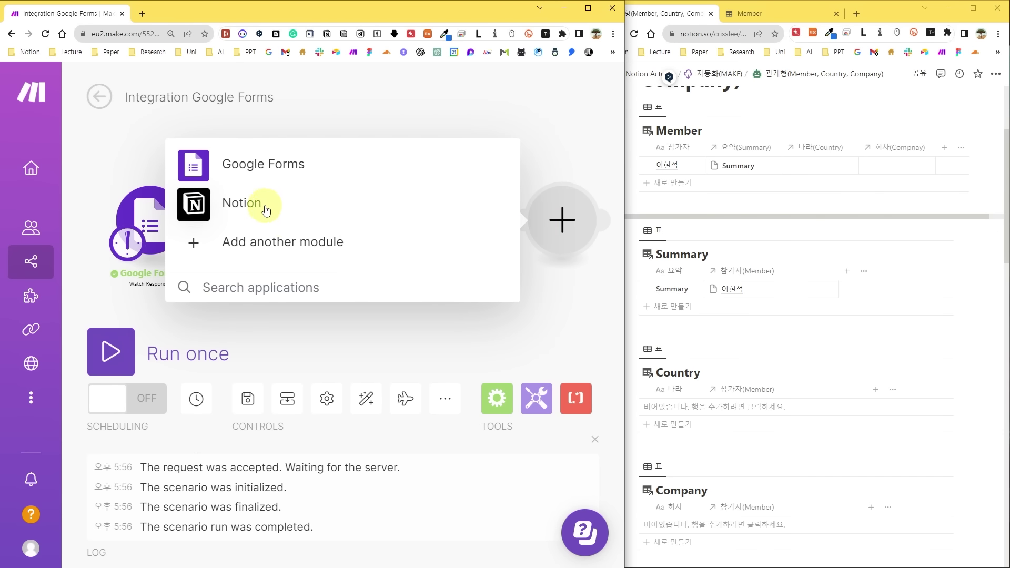
Add a Notion Search Objects module on the Company database, filtering 회사 title Equals the form's 회사 answer.
{"action": "left_click", "coordinate": [260, 201]}
{"action": "left_click", "coordinate": [266, 312]}
{"action": "left_click", "coordinate": [268, 316]}
{"action": "key", "text": "ctrl+v"}
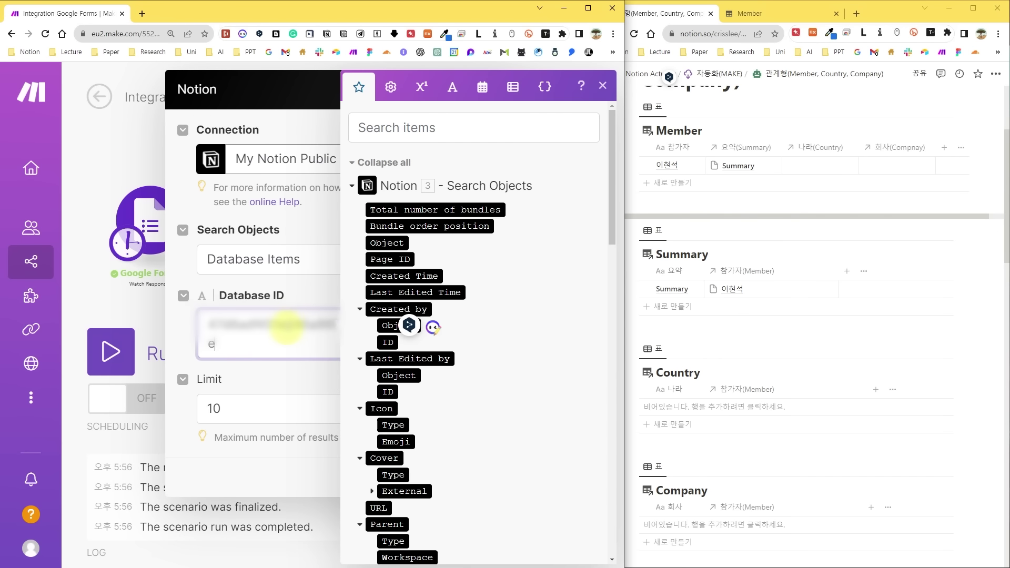
{"action": "left_click", "coordinate": [314, 291]}
{"action": "scroll", "coordinate": [480, 304], "scroll_direction": "down", "scroll_amount": 2}
{"action": "left_click", "coordinate": [469, 293]}
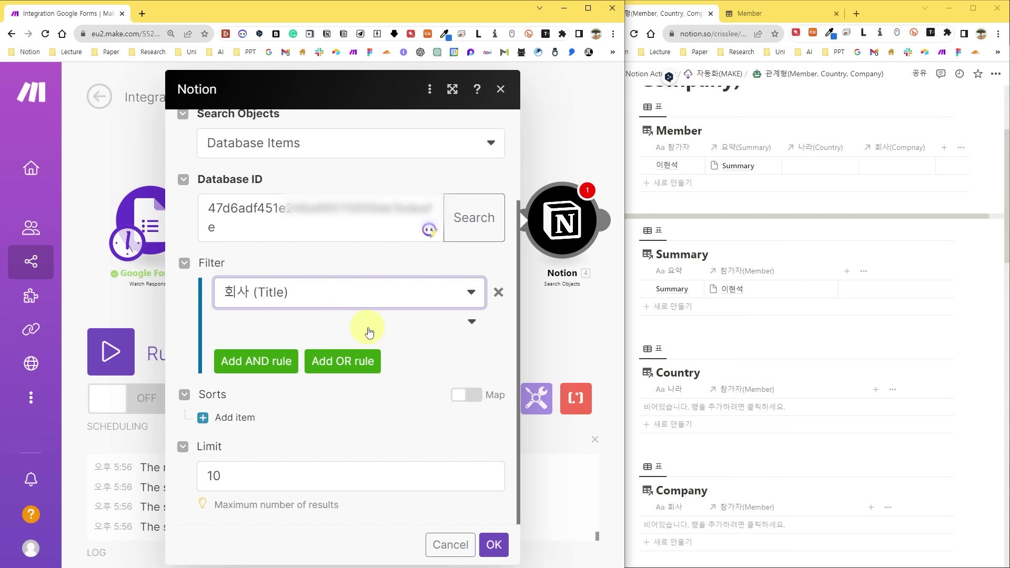
{"action": "left_click", "coordinate": [367, 330]}
{"action": "left_click", "coordinate": [273, 405]}
{"action": "left_click", "coordinate": [285, 351]}
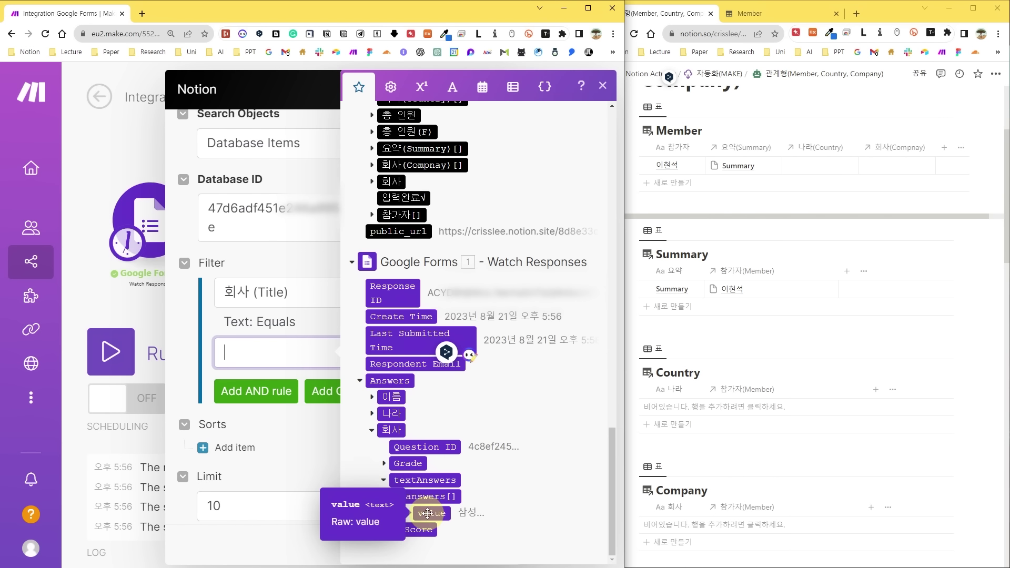
{"action": "left_click", "coordinate": [438, 515]}
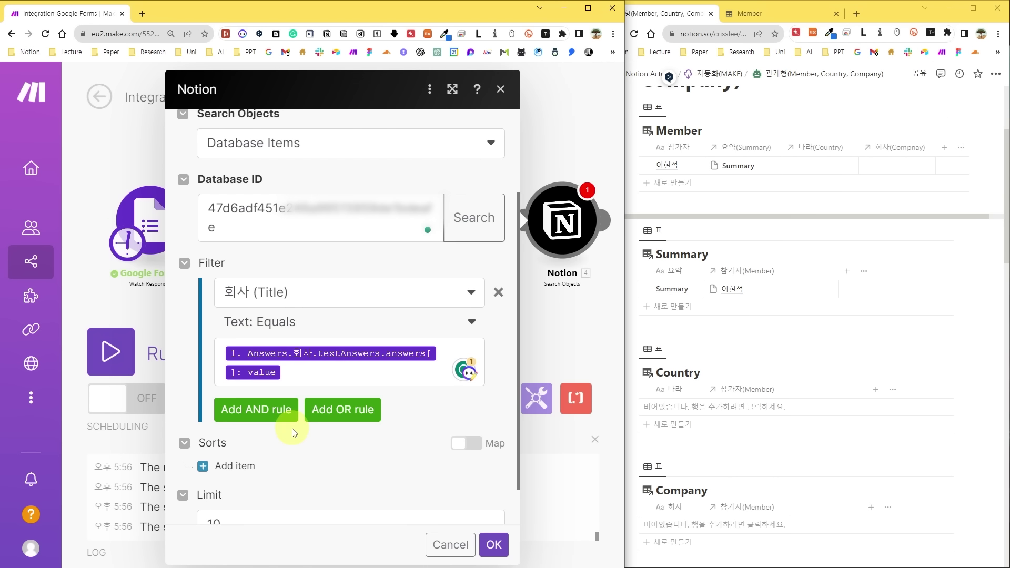
{"action": "key", "text": "Return"}
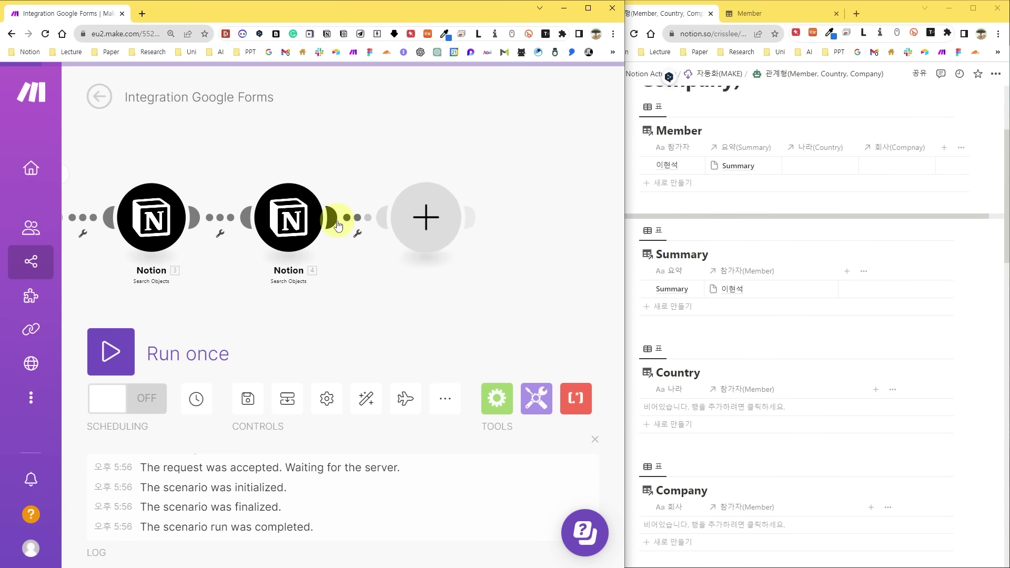
Add a Router after the two Notion search modules.
{"action": "left_click", "coordinate": [424, 219]}
{"action": "type", "text": "router"}
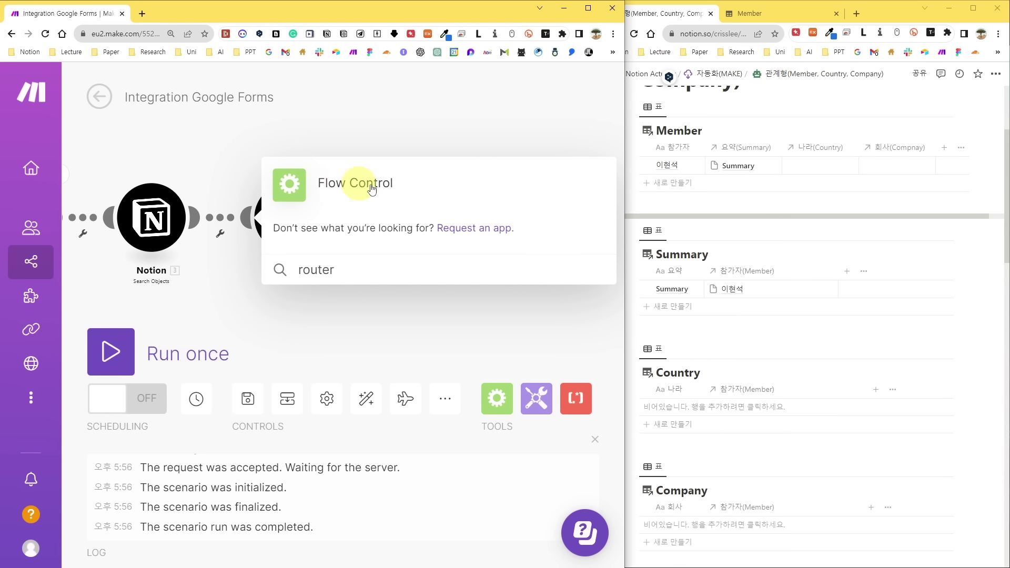
{"action": "left_click", "coordinate": [327, 190]}
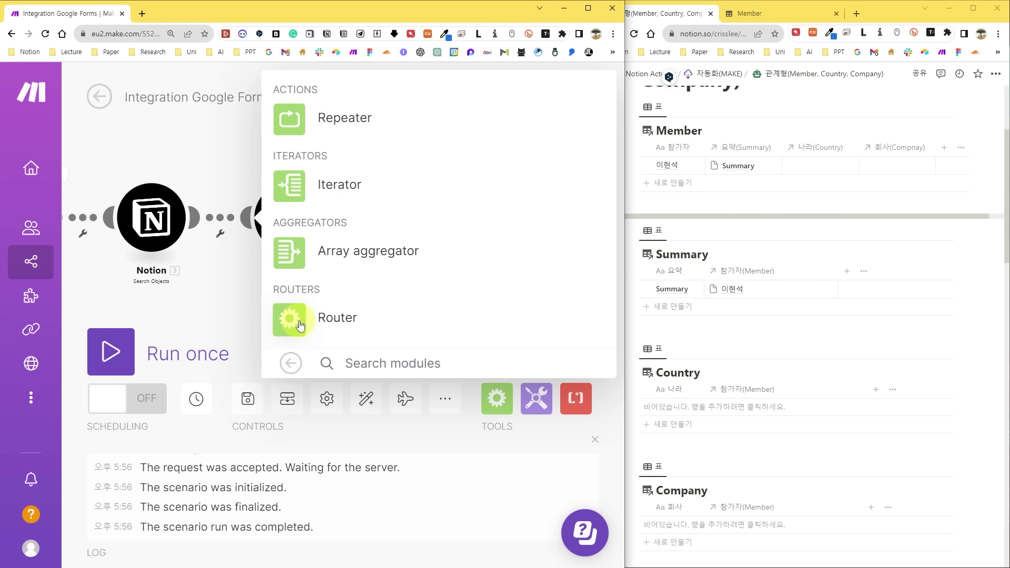
{"action": "left_click", "coordinate": [300, 326]}
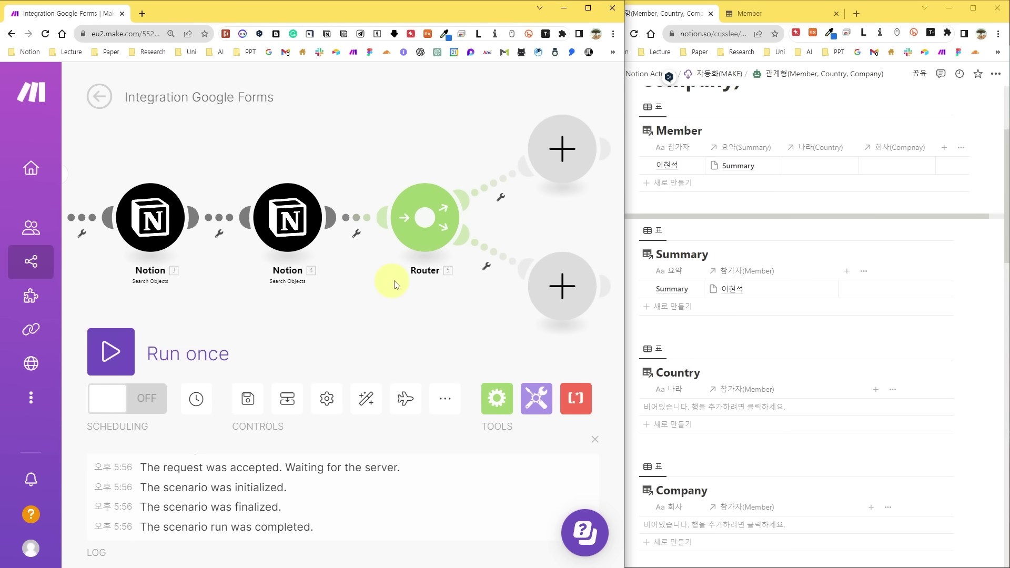
Filter the upper route as '<나라> 아이템이 업는 경우' where 3. Object does not exist.
{"action": "left_click", "coordinate": [495, 190]}
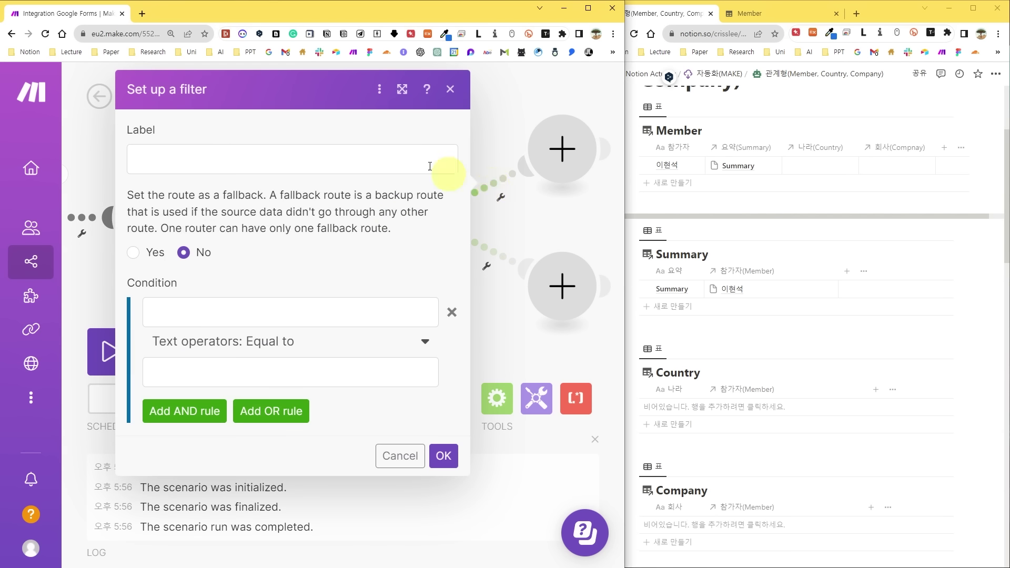
{"action": "left_click", "coordinate": [294, 156]}
{"action": "type", "text": "<"}
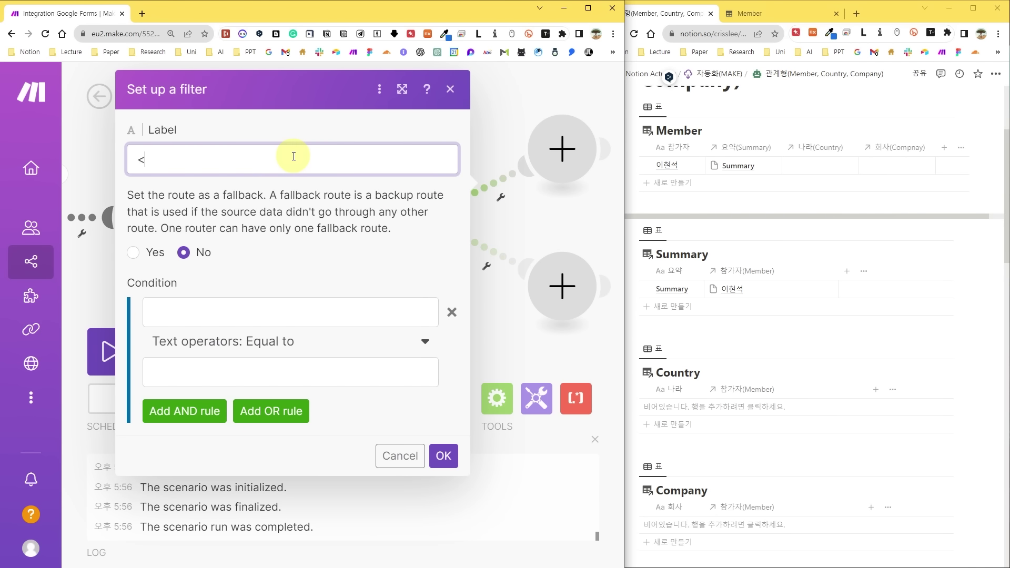
{"action": "type", "text": "나라> 아이템이 업"}
{"action": "type", "text": "는"}
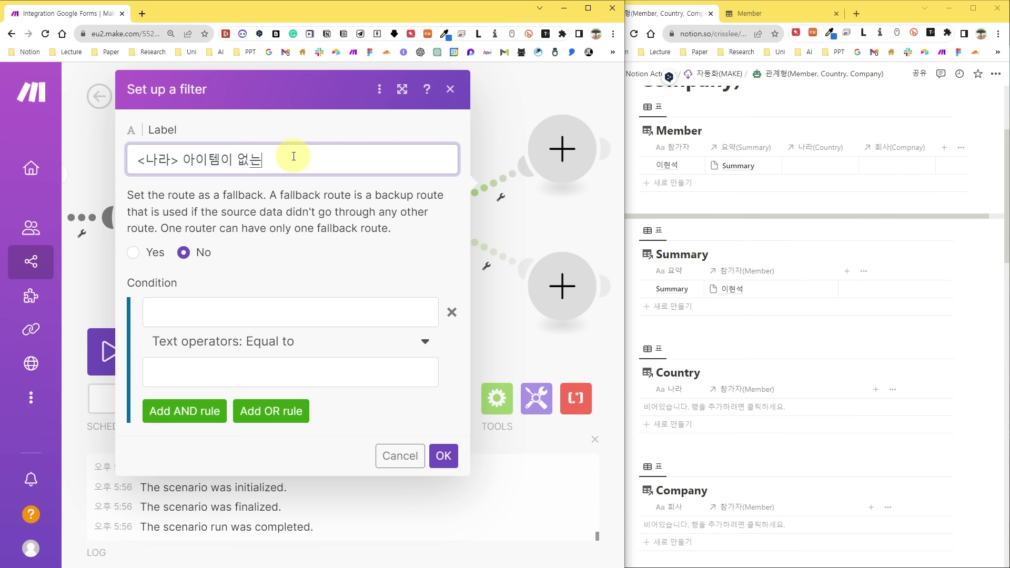
{"action": "type", "text": " 경우"}
{"action": "left_click", "coordinate": [278, 324]}
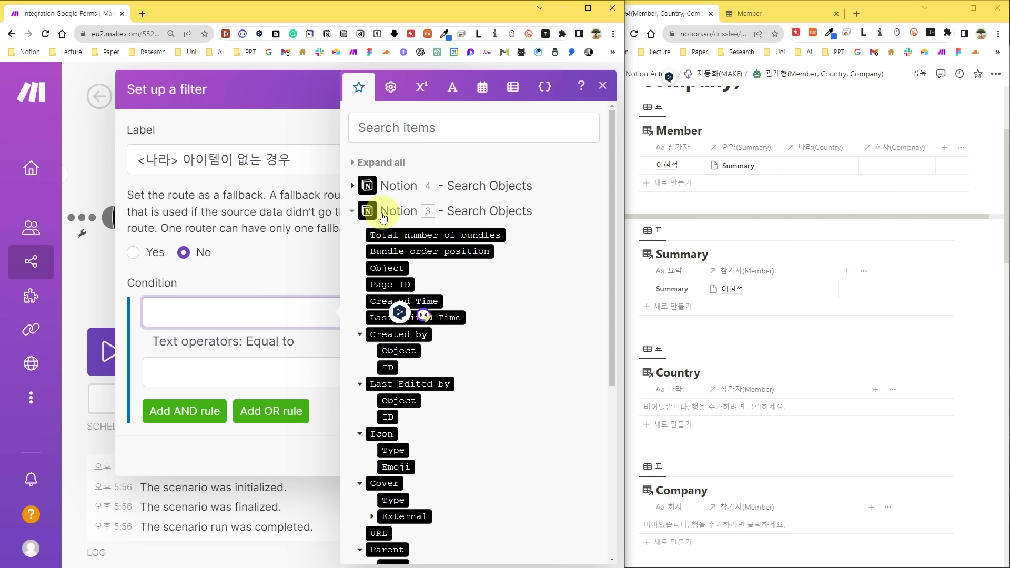
{"action": "left_click", "coordinate": [393, 269]}
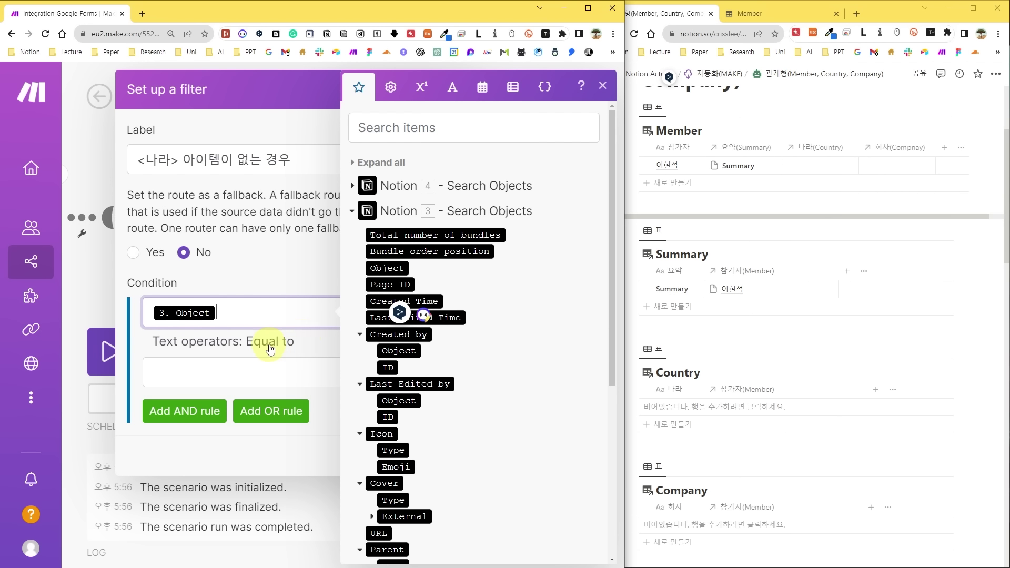
{"action": "left_click", "coordinate": [279, 342]}
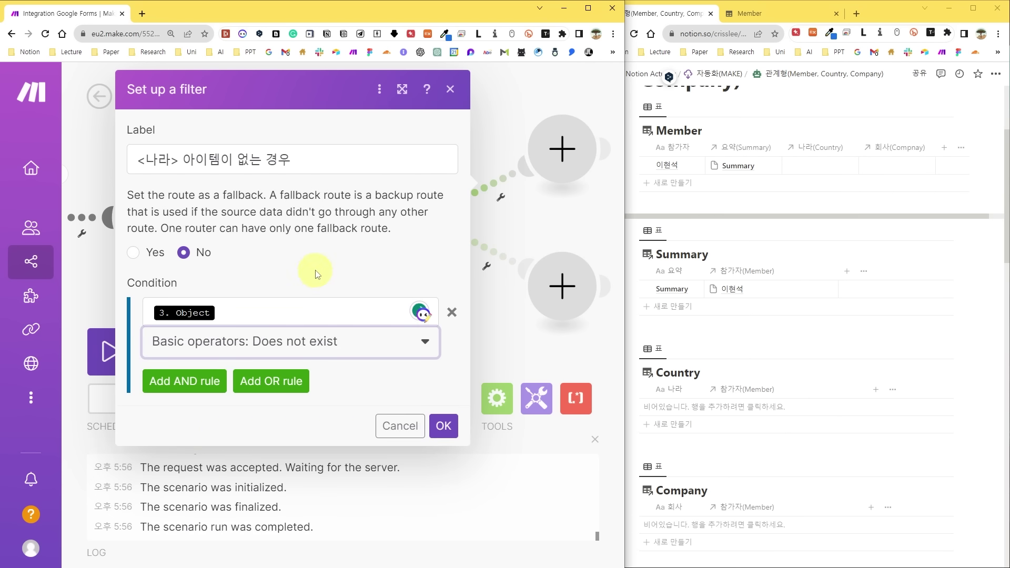
{"action": "left_click", "coordinate": [444, 424]}
Filter the lower route with the label changed to '있는 경우' where 3. Object exists.
{"action": "left_click", "coordinate": [490, 256]}
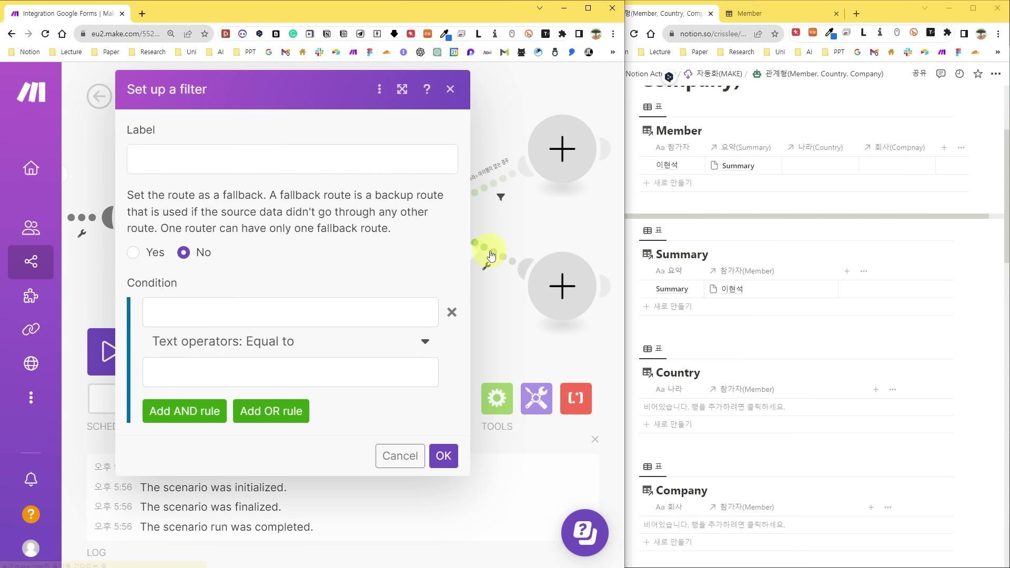
{"action": "left_click", "coordinate": [252, 158]}
{"action": "type", "text": "<나라> 아이템이 없는 경우"}
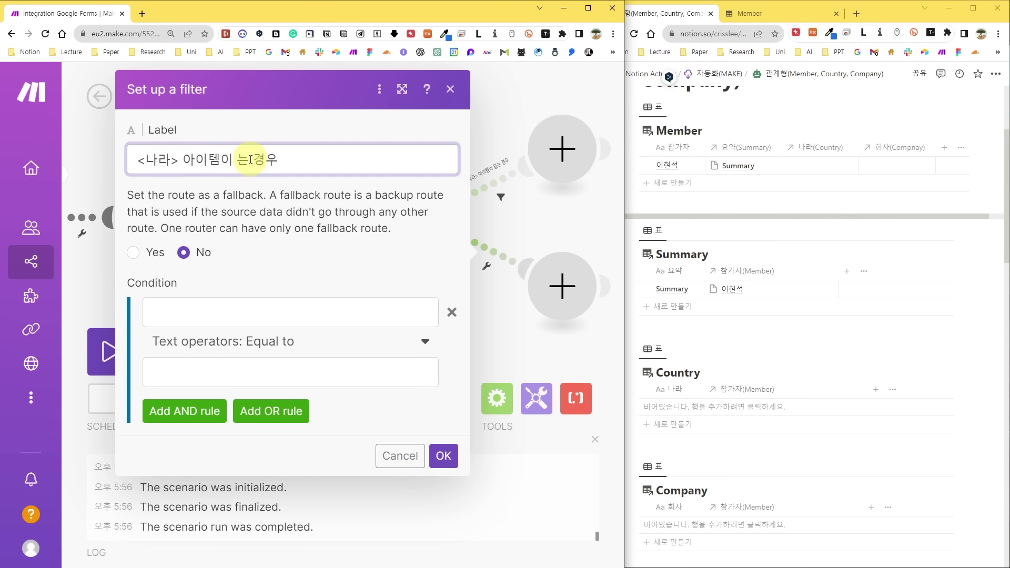
{"action": "type", "text": "있"}
{"action": "left_click", "coordinate": [290, 312]}
{"action": "left_click", "coordinate": [387, 266]}
{"action": "left_click", "coordinate": [275, 342]}
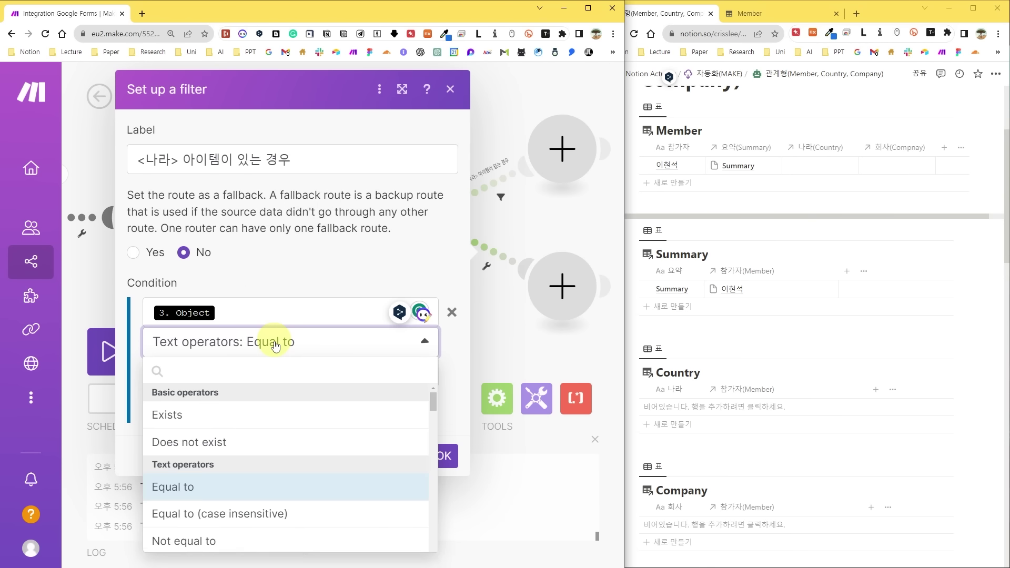
{"action": "left_click", "coordinate": [174, 415]}
{"action": "left_click", "coordinate": [444, 424]}
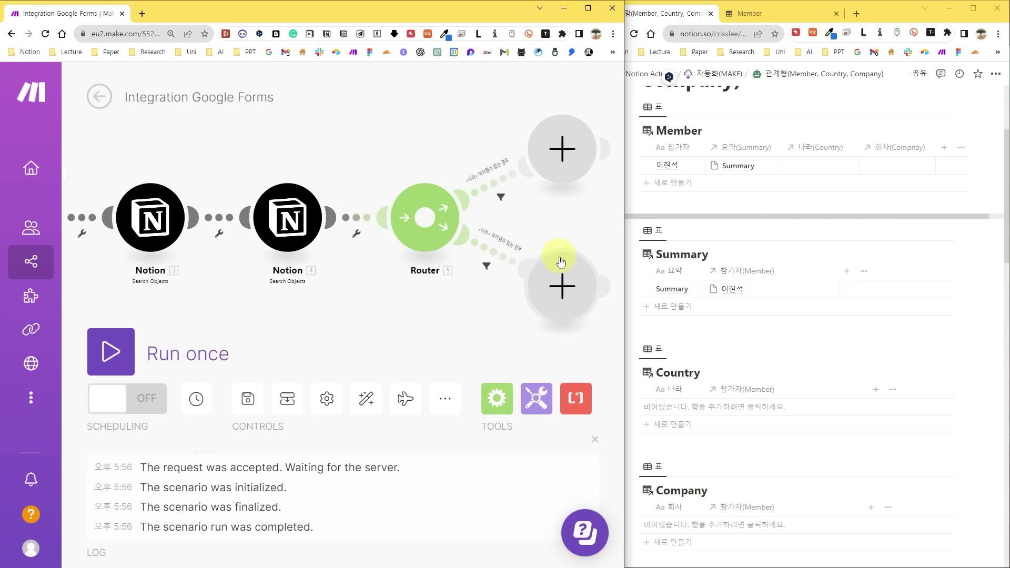
{"action": "scroll", "coordinate": [593, 283], "scroll_direction": "right", "scroll_amount": 5}
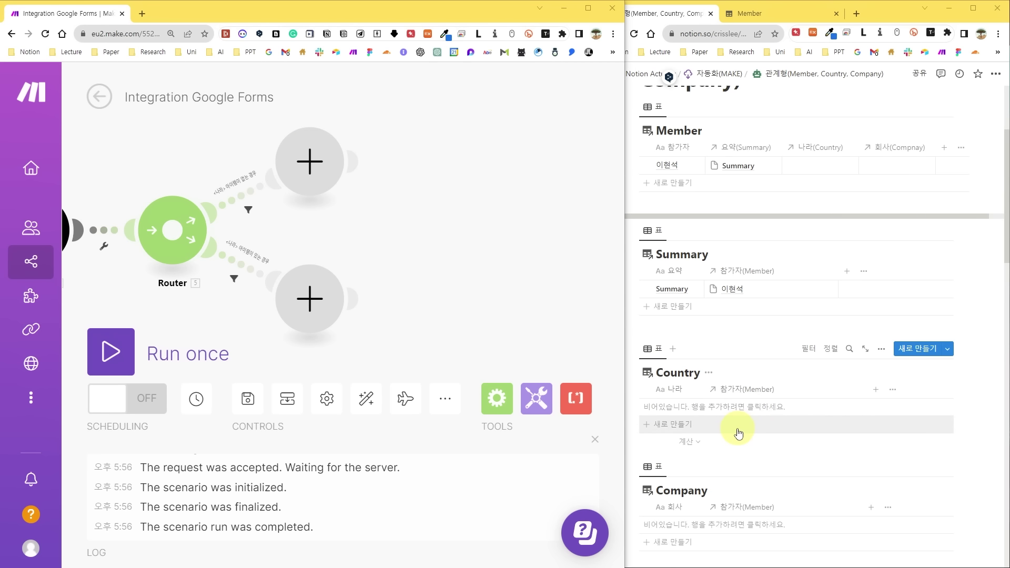
Add a Notion Create a Database Item module on the upper route using the Country database ID.
{"action": "left_click", "coordinate": [309, 161]}
{"action": "left_click", "coordinate": [322, 149]}
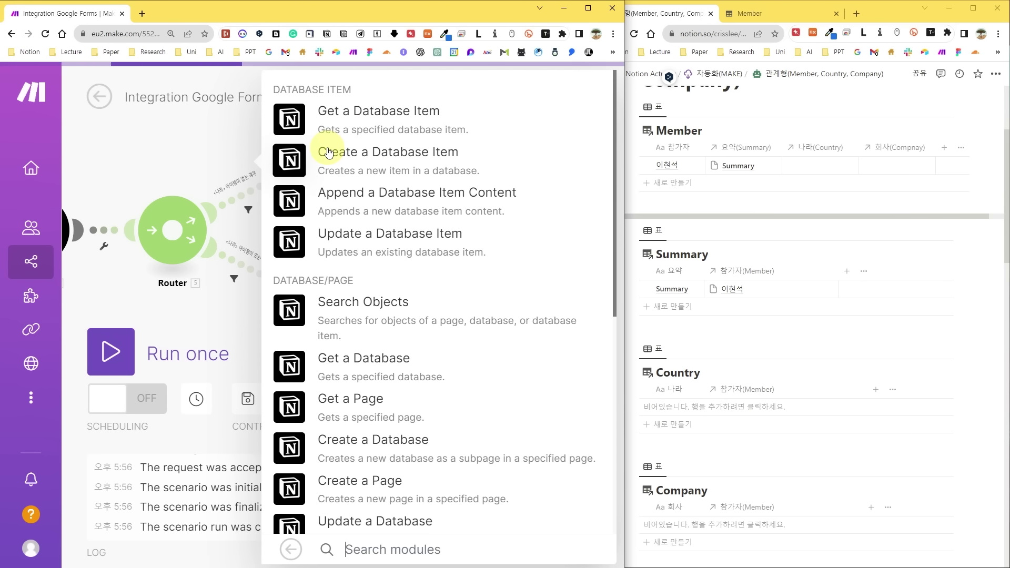
{"action": "left_click", "coordinate": [384, 163]}
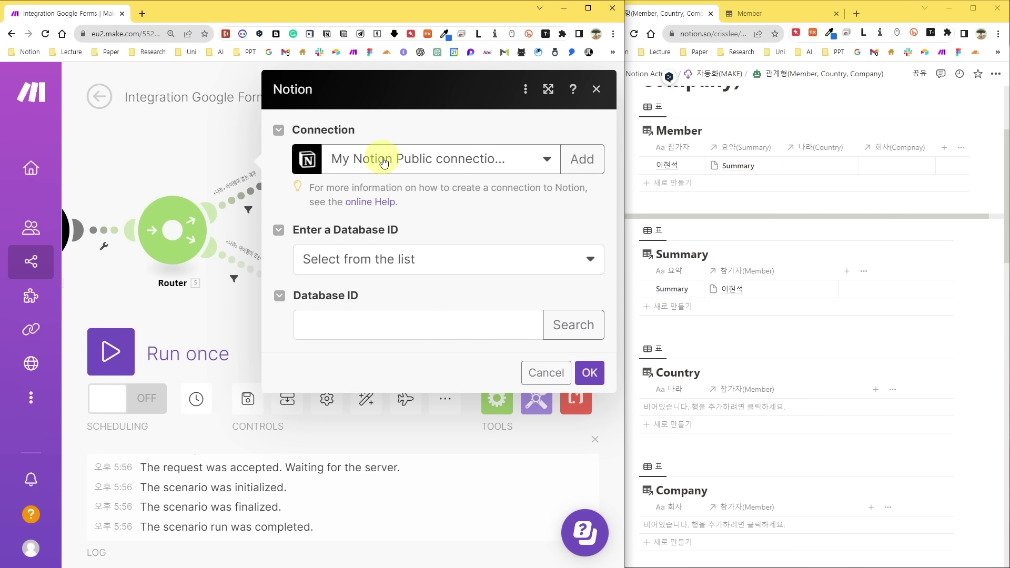
{"action": "left_click", "coordinate": [447, 320]}
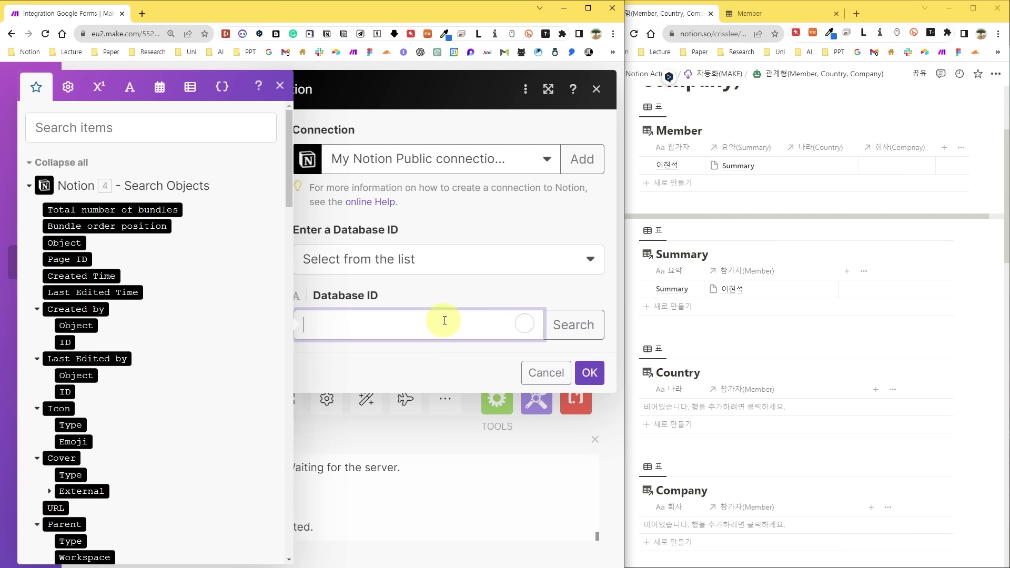
{"action": "key", "text": "ctrl+v"}
{"action": "left_click", "coordinate": [492, 291]}
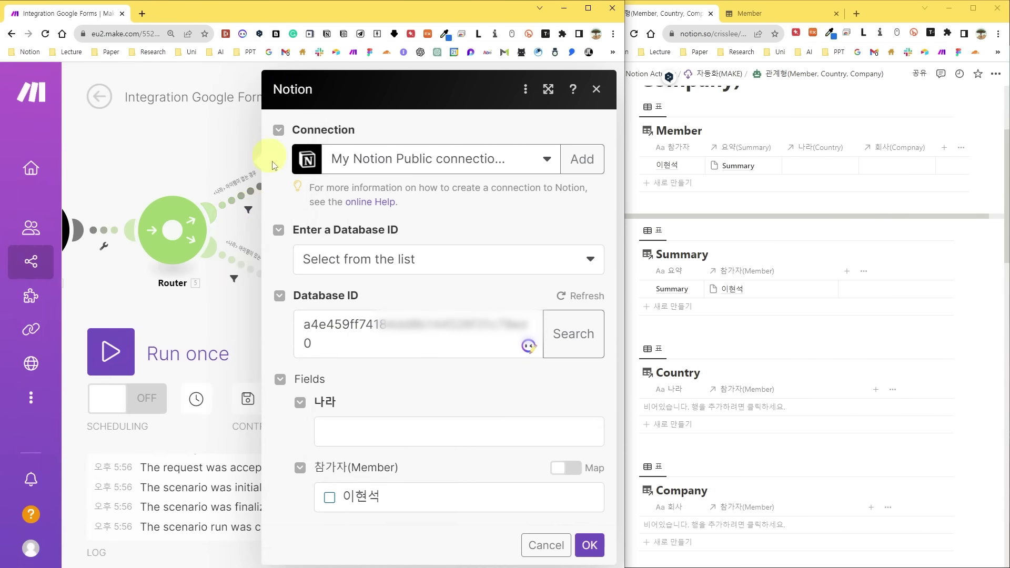
Map 나라 to the form's country answer and 참가자 to 2. Database Item ID, then save.
{"action": "left_click", "coordinate": [373, 432]}
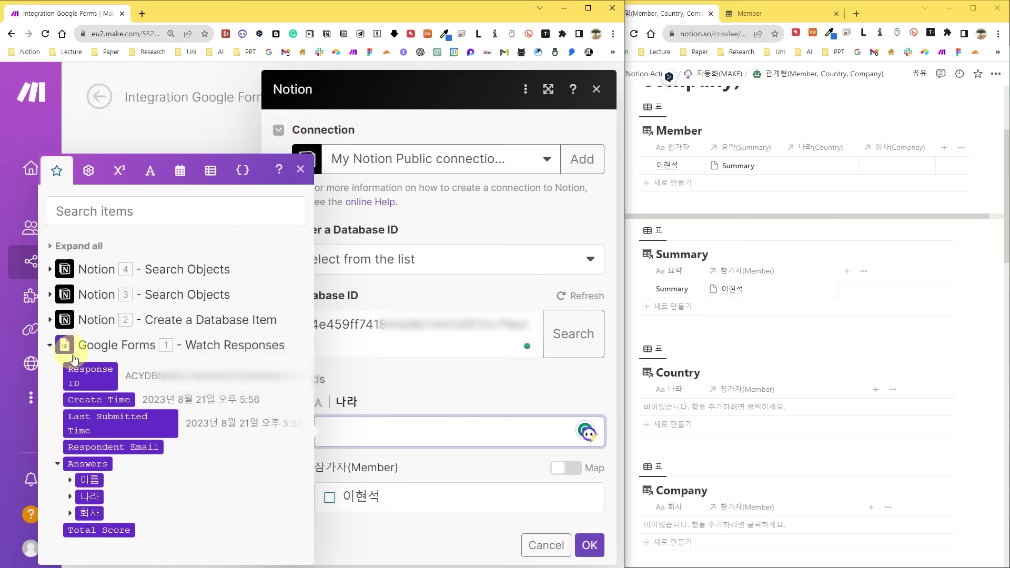
{"action": "left_click", "coordinate": [70, 497]}
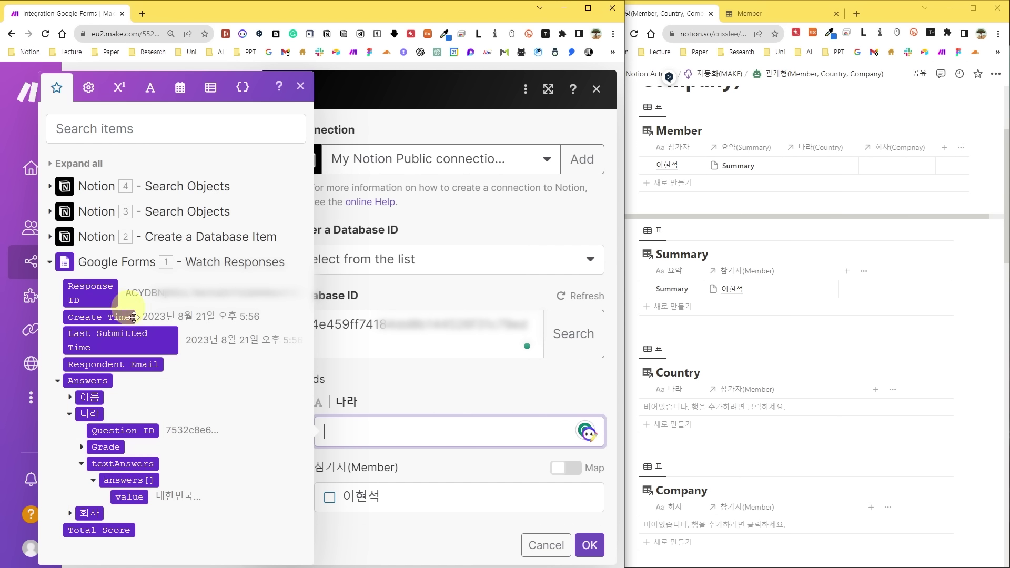
{"action": "left_click", "coordinate": [129, 497]}
{"action": "left_click", "coordinate": [435, 383]}
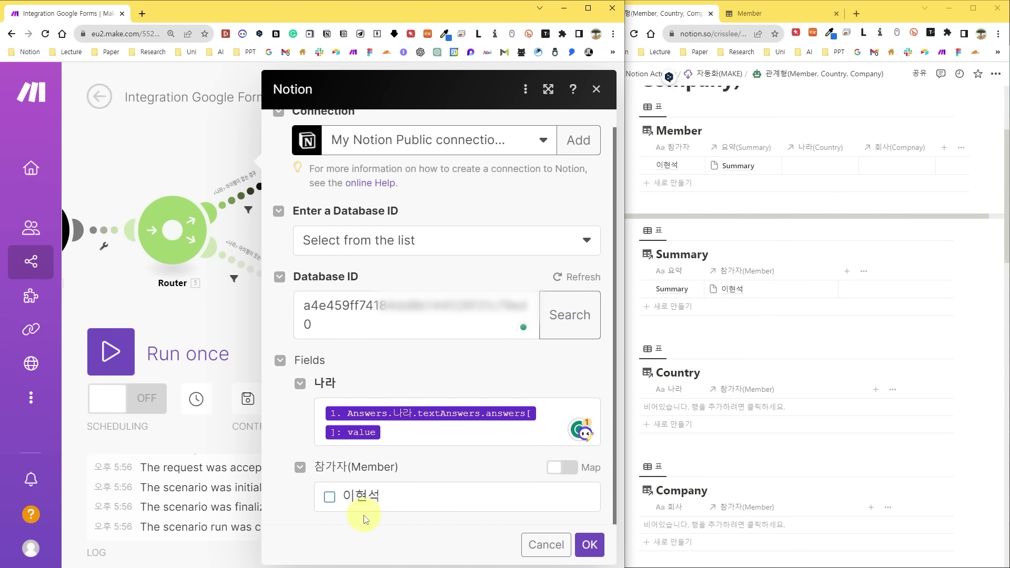
{"action": "left_click", "coordinate": [429, 498]}
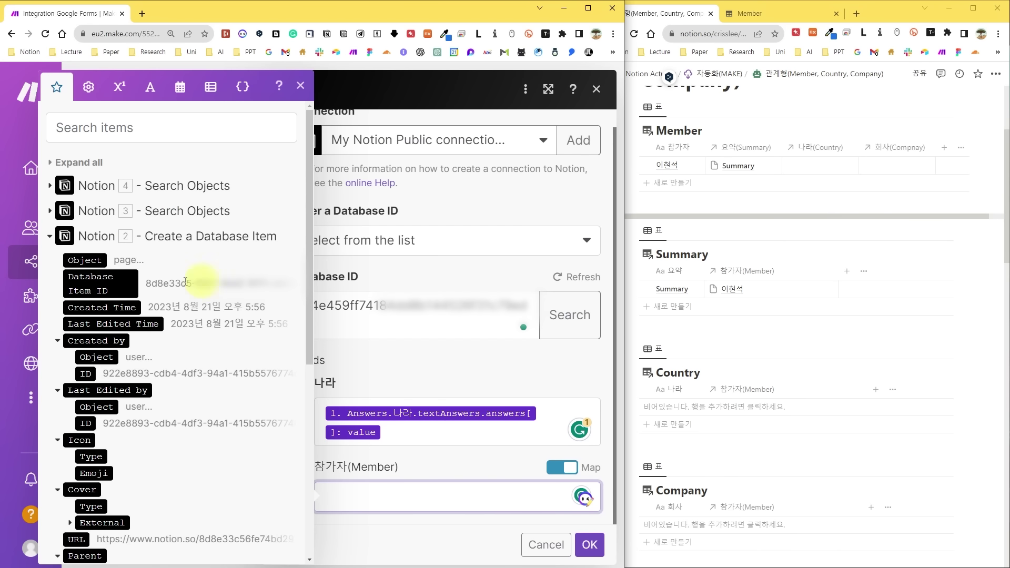
{"action": "left_click", "coordinate": [98, 280]}
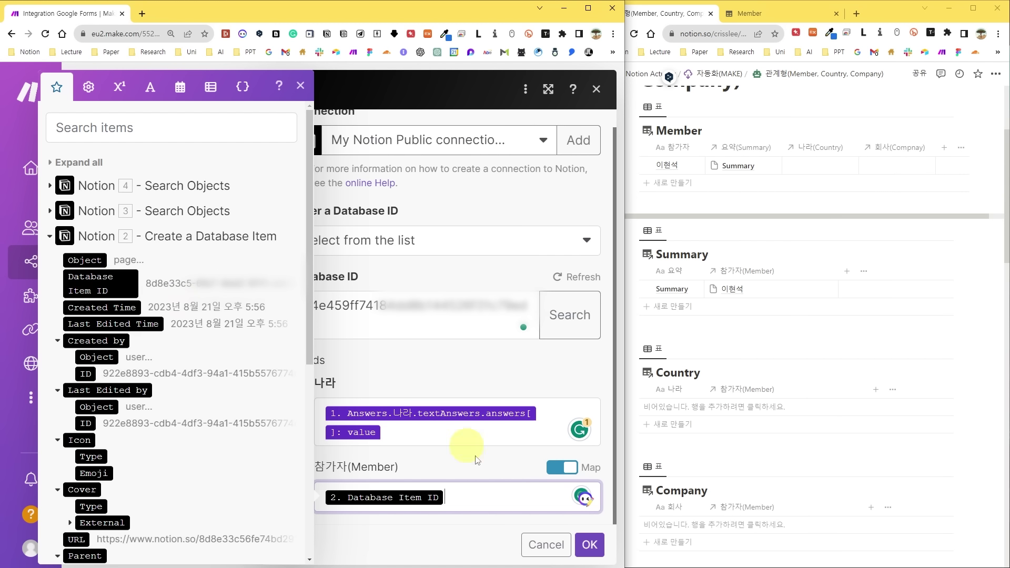
{"action": "left_click", "coordinate": [589, 548]}
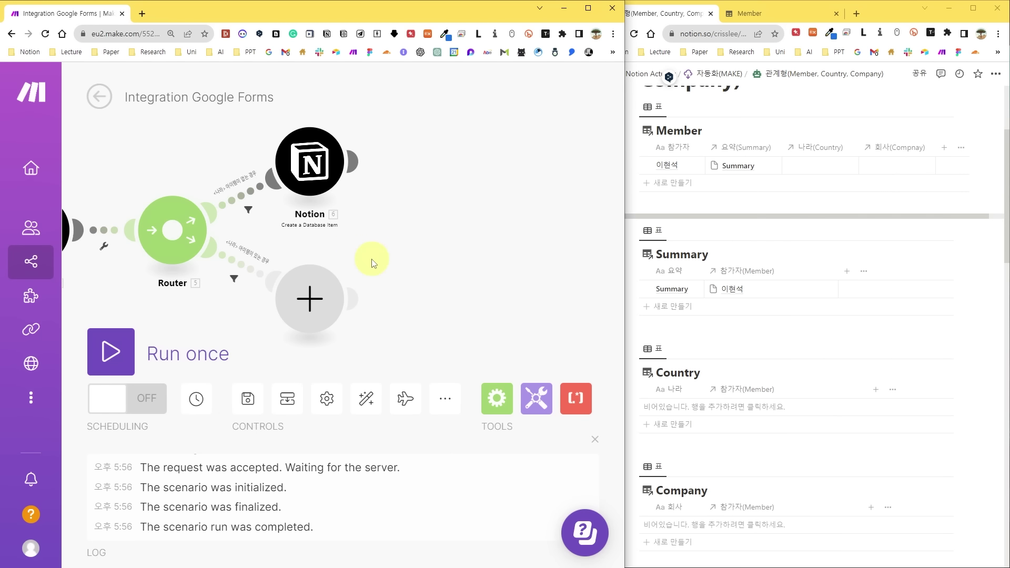
Submit a form response with 대한민국 and 삼성 and run the scenario once.
{"action": "left_click", "coordinate": [647, 164]}
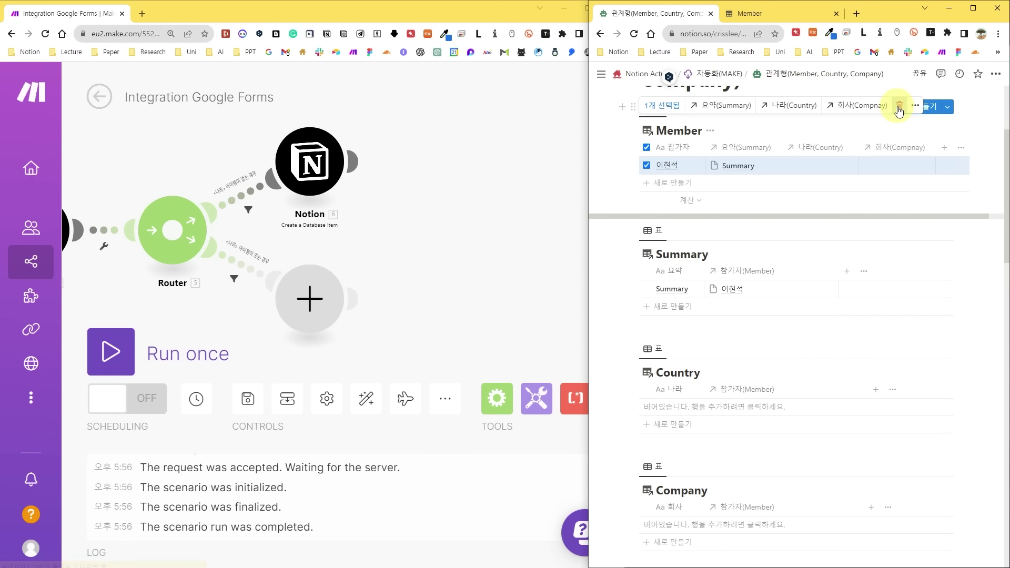
{"action": "key", "text": "alt+Tab"}
{"action": "left_click", "coordinate": [700, 290]}
{"action": "left_click", "coordinate": [700, 433]}
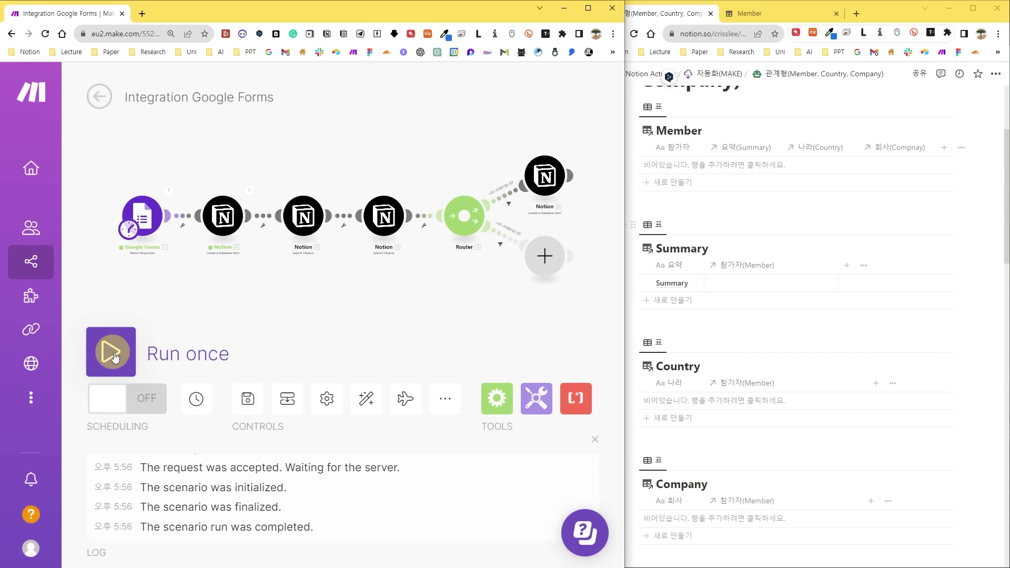
{"action": "left_click", "coordinate": [112, 353]}
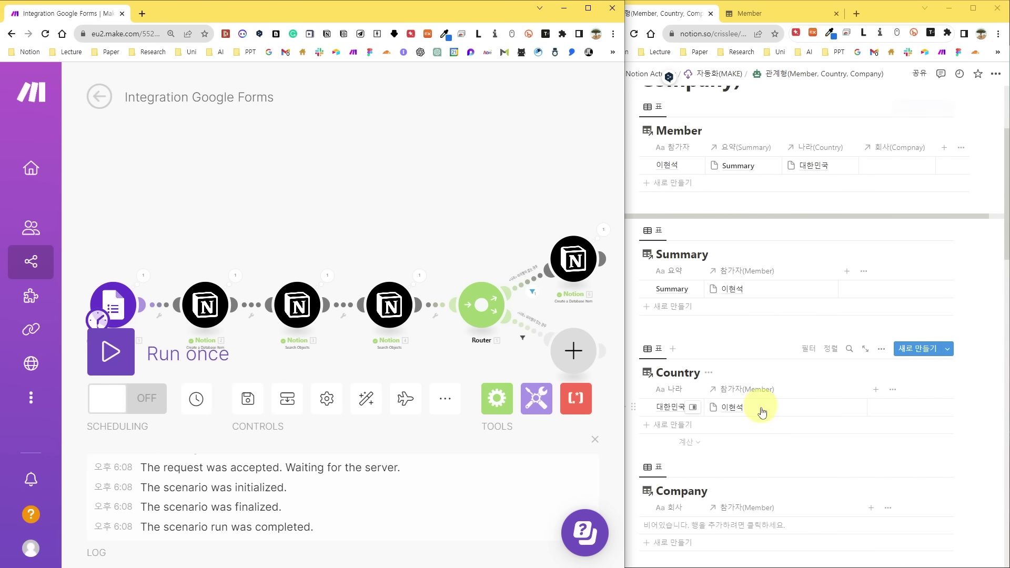
{"action": "scroll", "coordinate": [346, 246], "scroll_direction": "up", "scroll_amount": 3}
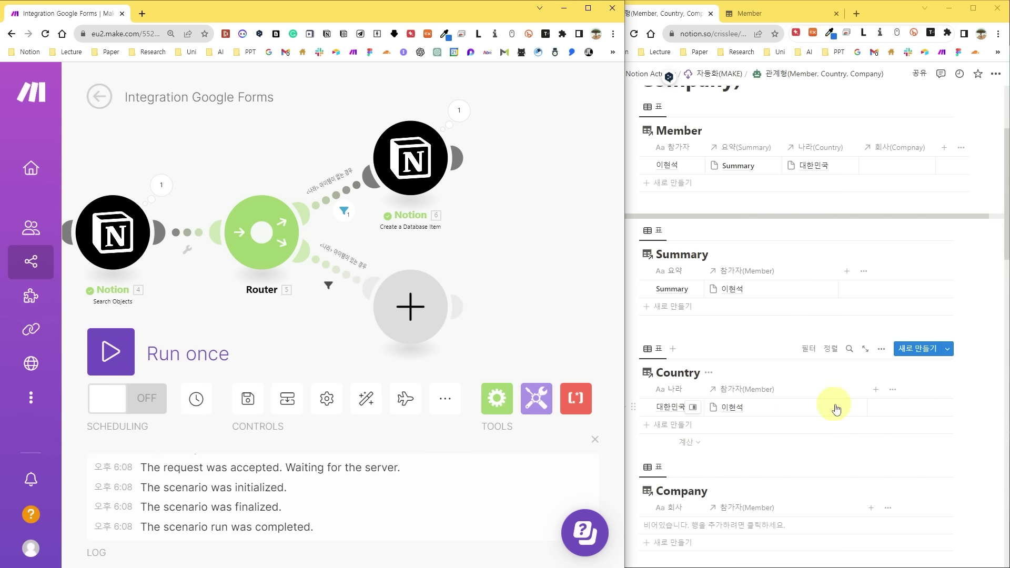
Add a Notion Update a Database Item module on the lower route for the Member database and created item ID.
{"action": "left_click", "coordinate": [404, 312]}
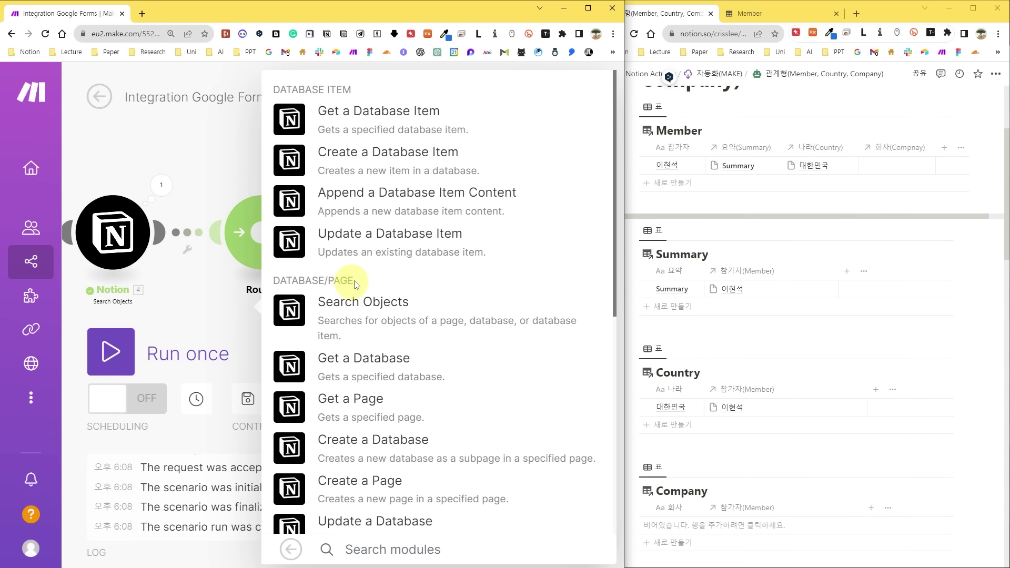
{"action": "left_click", "coordinate": [345, 233]}
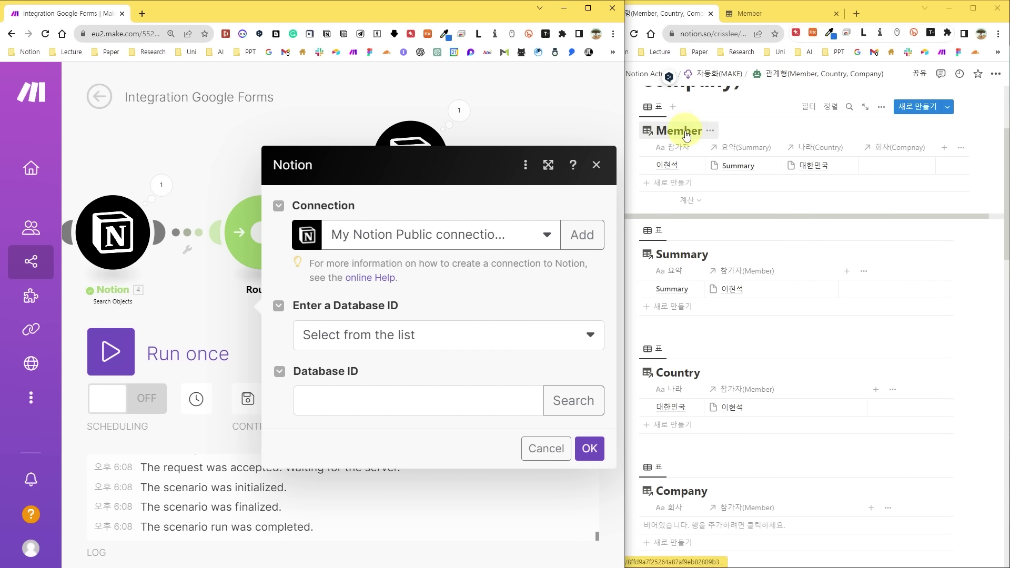
{"action": "left_click", "coordinate": [416, 400]}
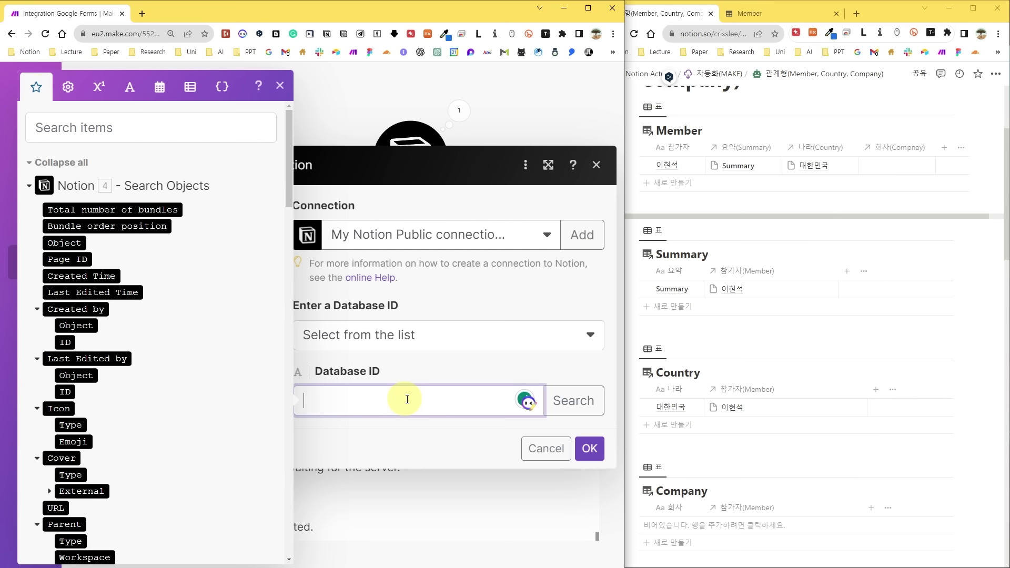
{"action": "key", "text": "ctrl+v"}
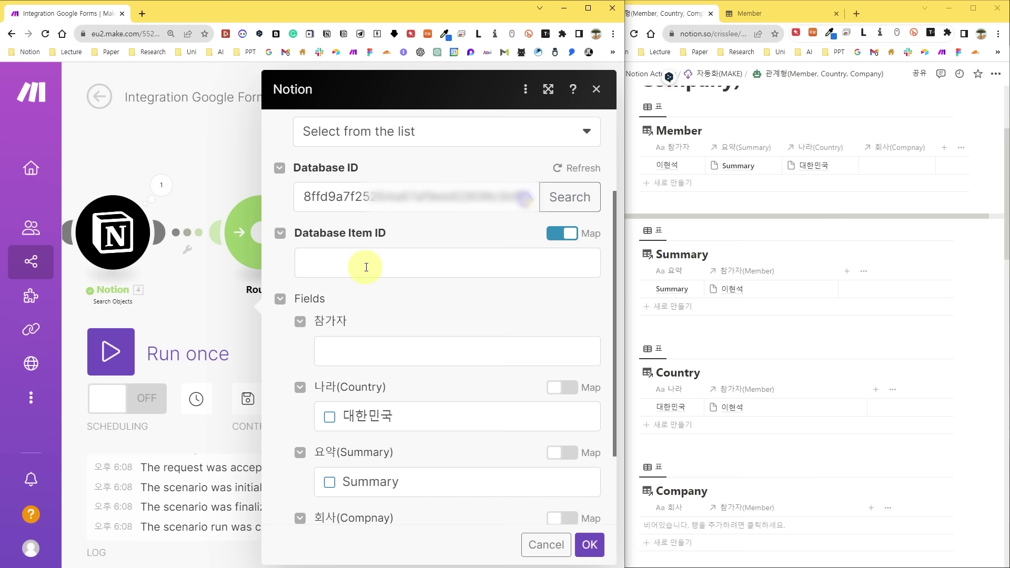
{"action": "left_click", "coordinate": [366, 267]}
{"action": "left_click", "coordinate": [30, 185]}
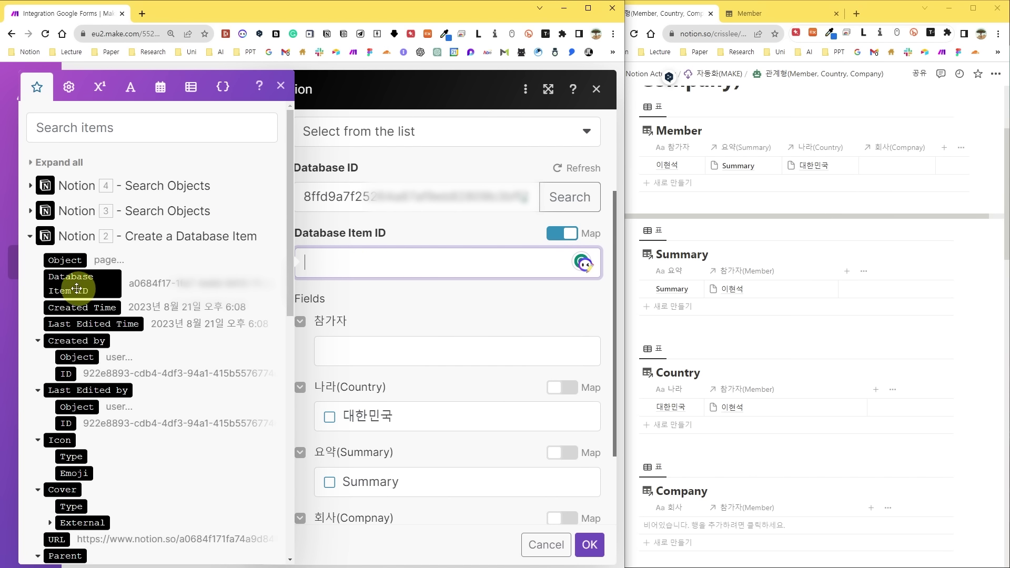
{"action": "left_click_drag", "start_coordinate": [76, 285], "coordinate": [368, 263]}
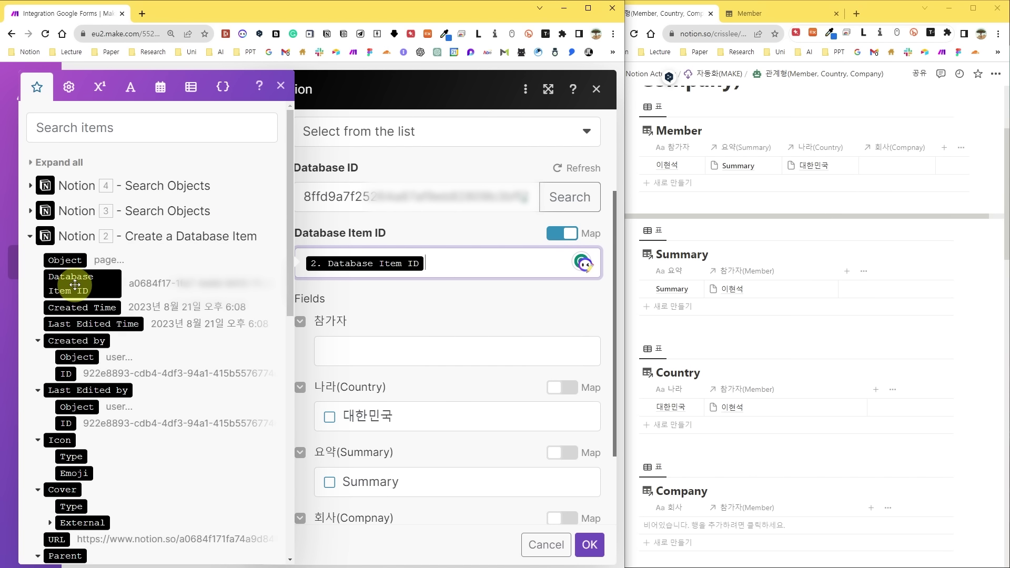
{"action": "left_click", "coordinate": [442, 314]}
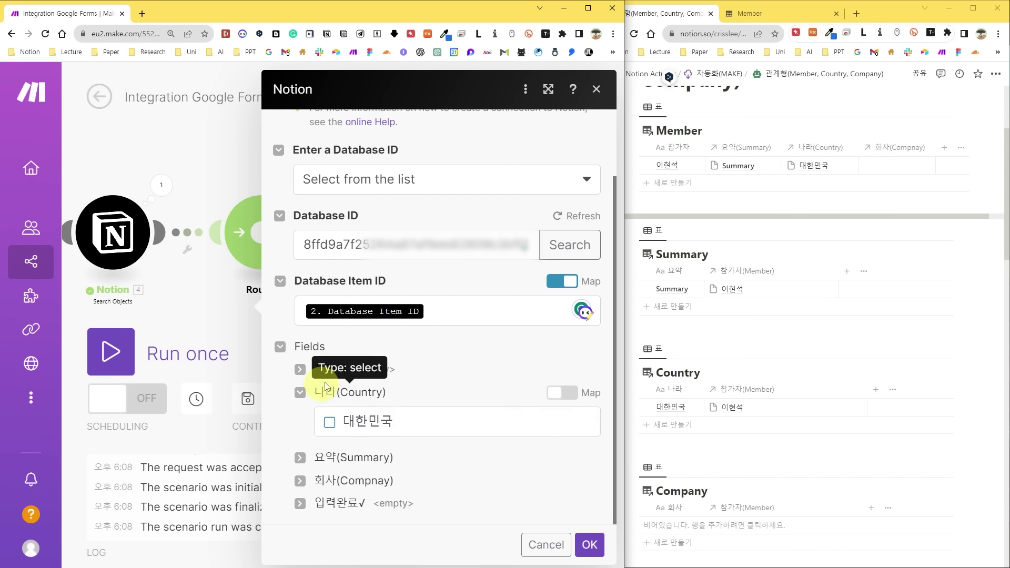
Map the 나라(Country) field to the found country's Page ID and save the module.
{"action": "left_click", "coordinate": [564, 397]}
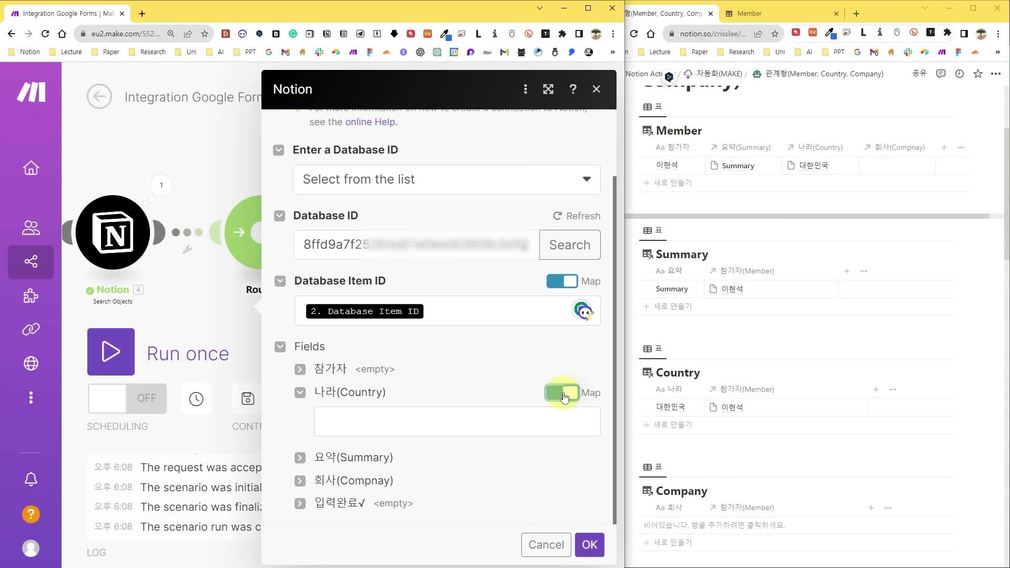
{"action": "left_click", "coordinate": [451, 420]}
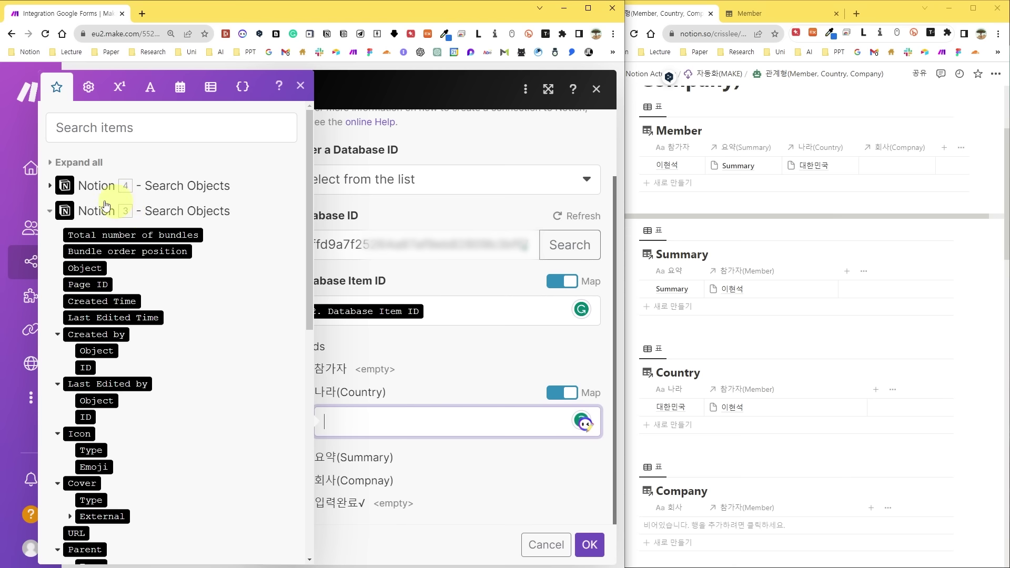
{"action": "left_click", "coordinate": [90, 284]}
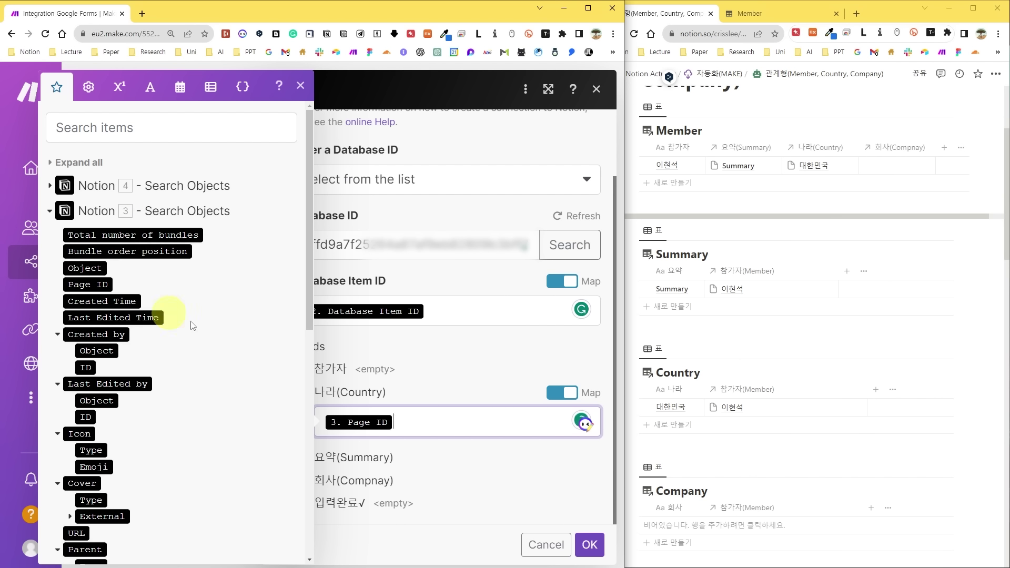
{"action": "left_click", "coordinate": [589, 545]}
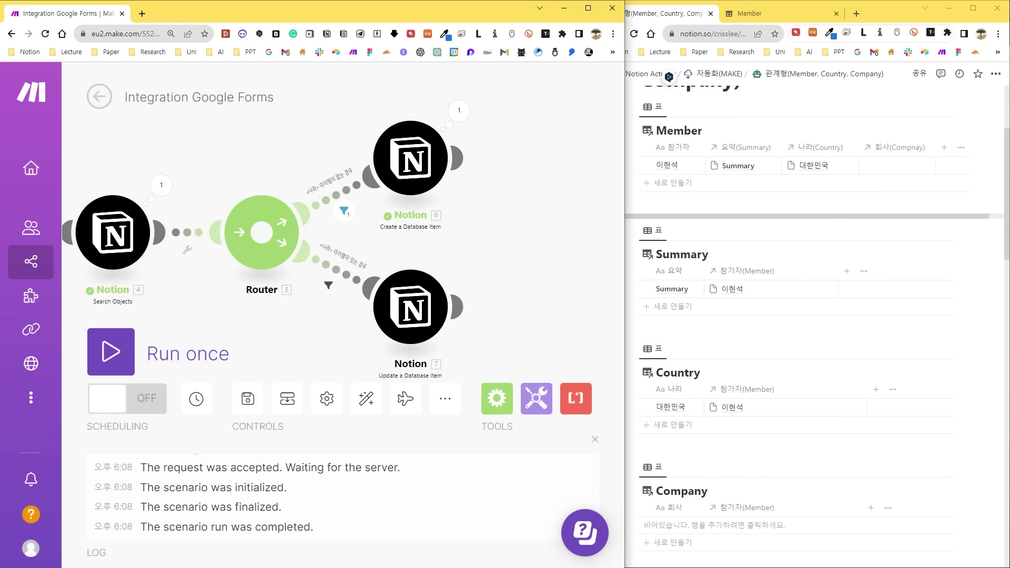
{"action": "key", "text": "alt+Tab"}
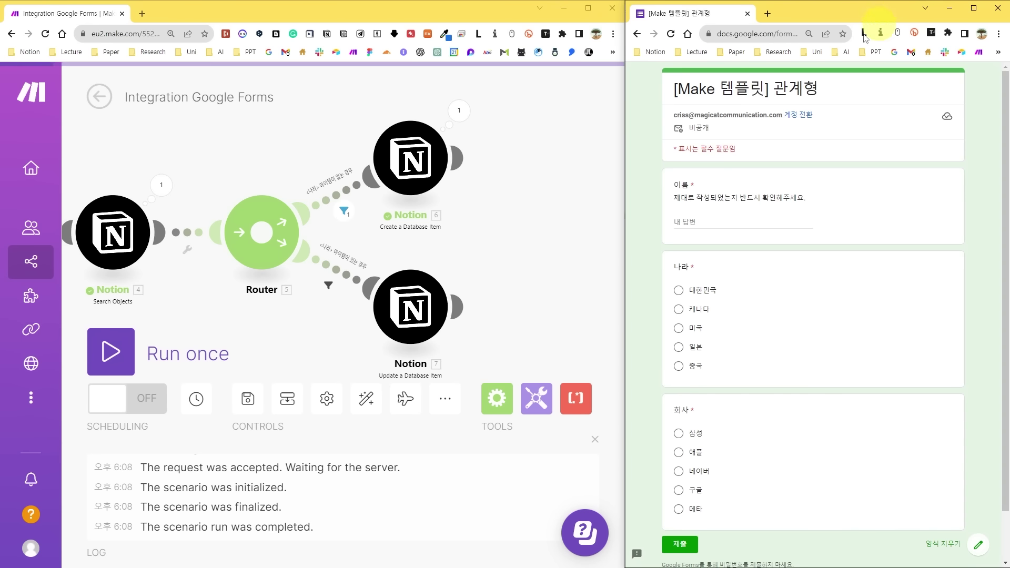
Submit a form response with a name, 대한민국 and 애플.
{"action": "type", "text": "우영우"}
{"action": "left_click", "coordinate": [680, 290]}
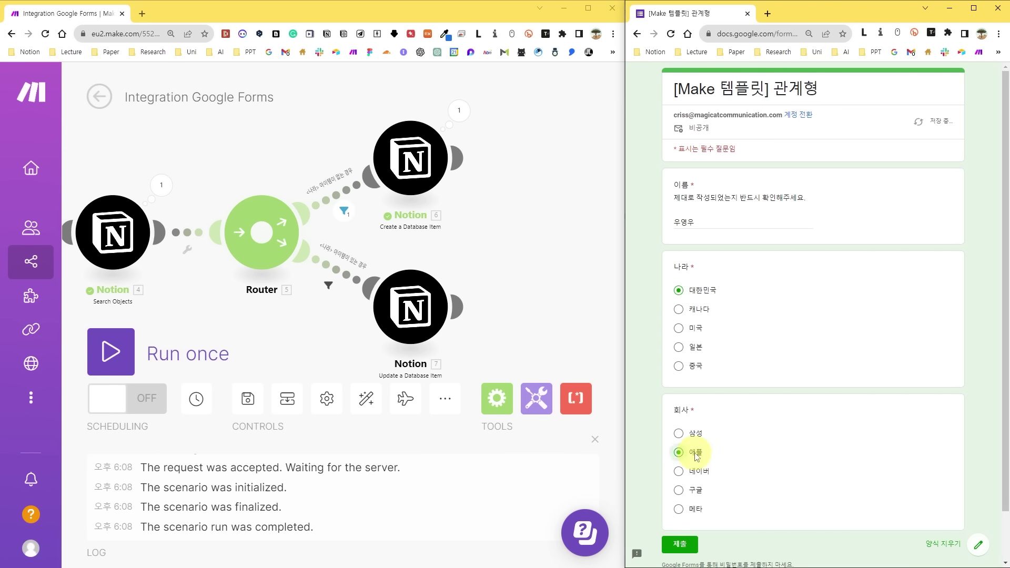
{"action": "left_click", "coordinate": [680, 545]}
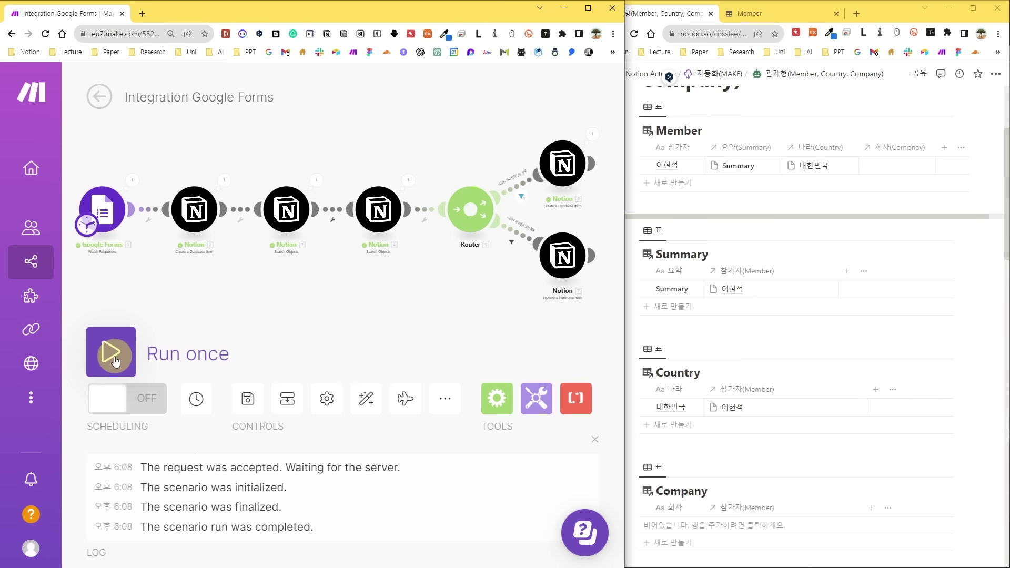
{"action": "left_click", "coordinate": [114, 361]}
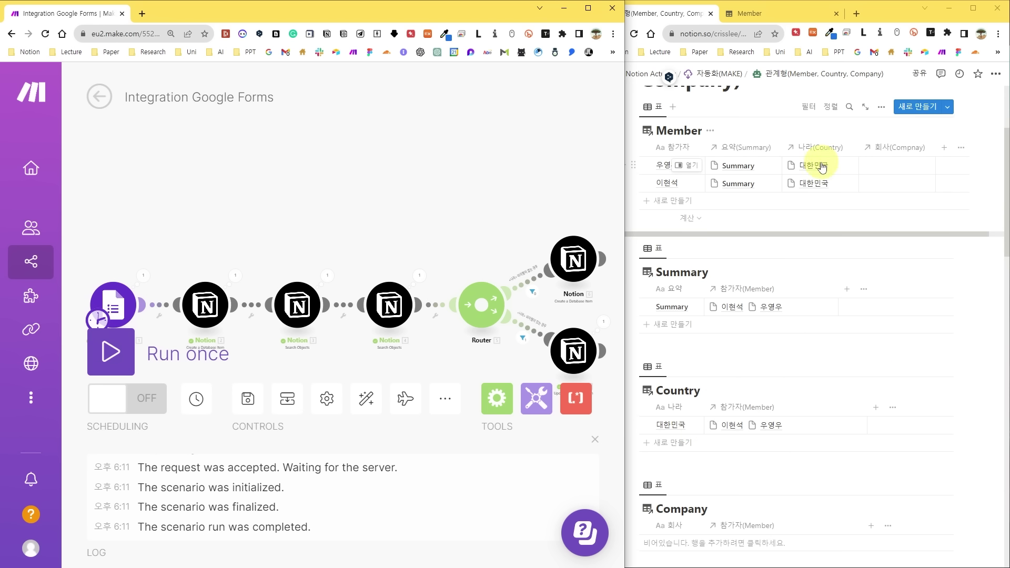
Start adding a new module after the latest Notion module in Make.
{"action": "scroll", "coordinate": [803, 162], "scroll_direction": "down", "scroll_amount": 1}
{"action": "scroll", "coordinate": [481, 248], "scroll_direction": "right", "scroll_amount": 5}
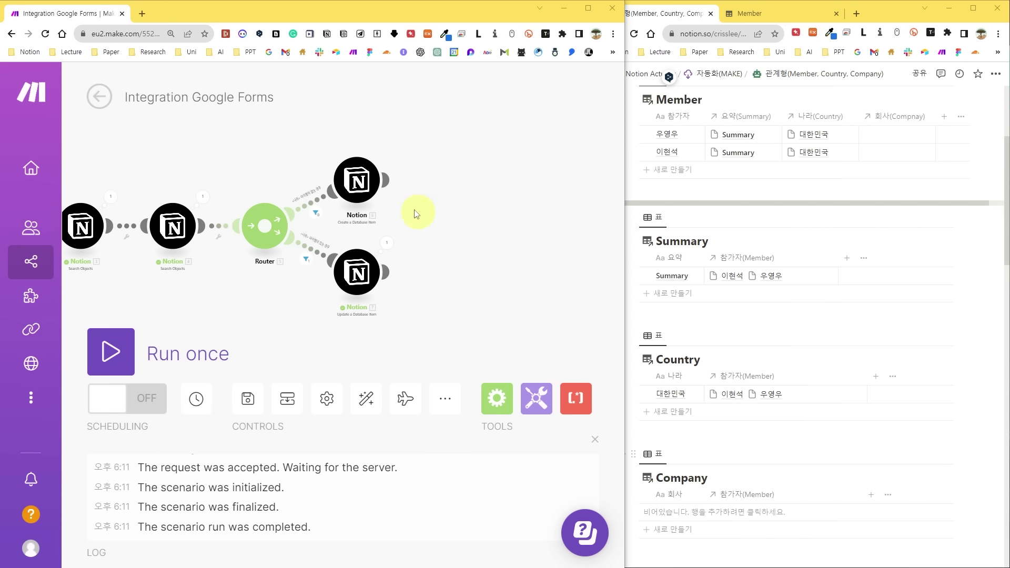
{"action": "left_click", "coordinate": [387, 180]}
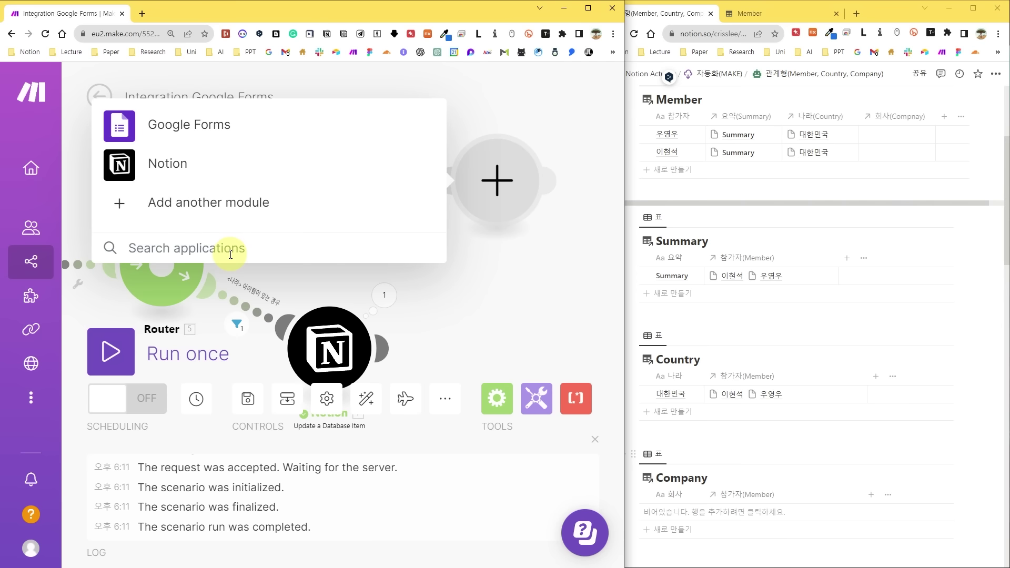
Add a Router and filter its upper route '<회사> 아이템이 없는 경우' on 4. Object Does not exist.
{"action": "type", "text": "flow control"}
{"action": "left_click", "coordinate": [162, 144]}
{"action": "left_click", "coordinate": [167, 317]}
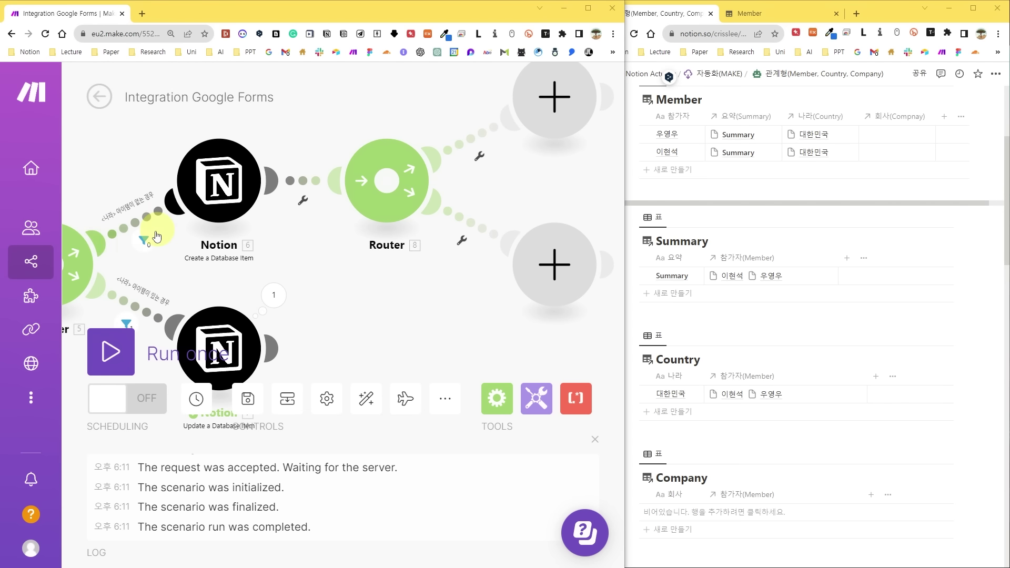
{"action": "left_click", "coordinate": [473, 140]}
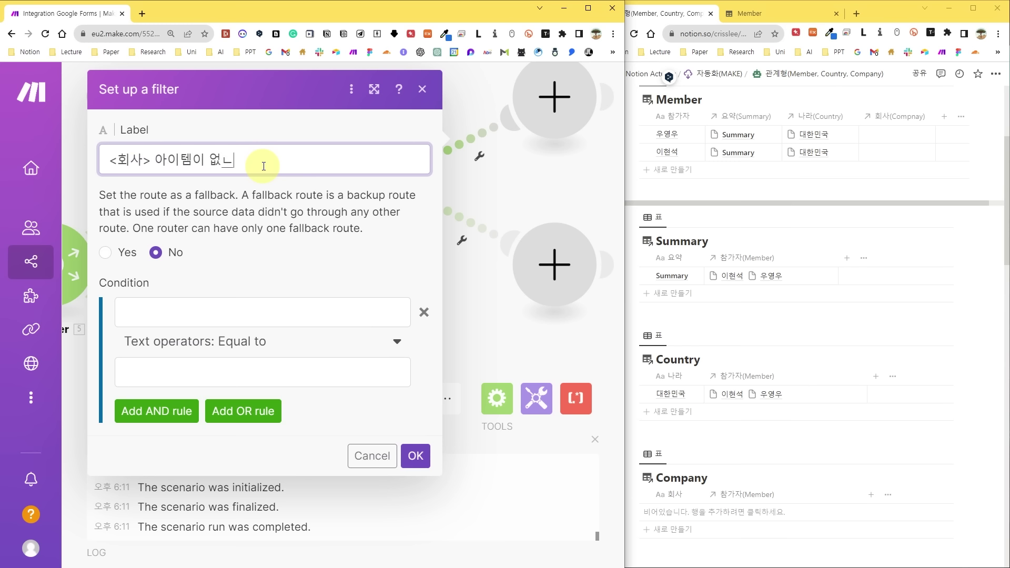
{"action": "type", "text": "<회사> 아이템이 없는 경우"}
{"action": "left_click", "coordinate": [389, 313]}
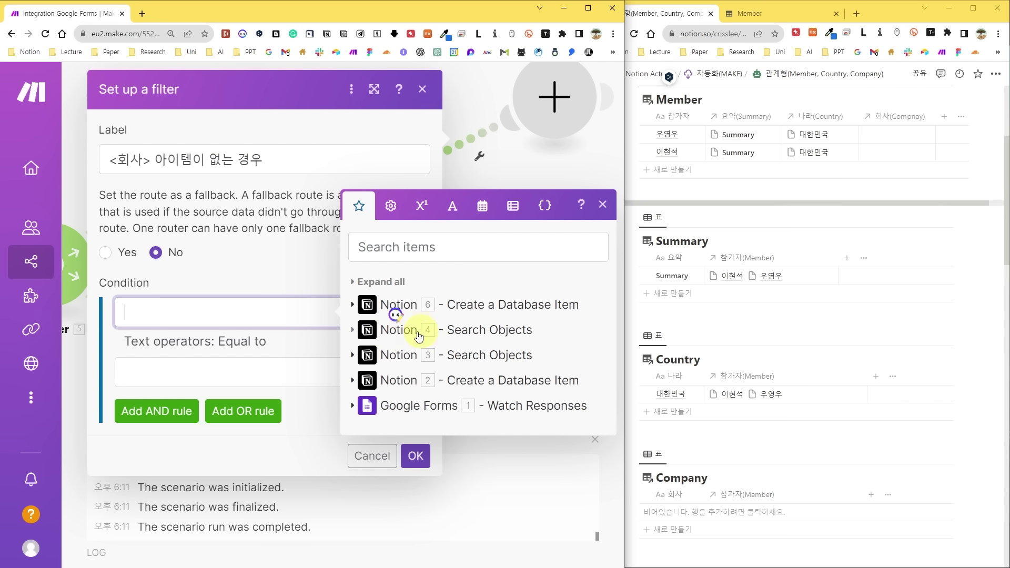
{"action": "left_click", "coordinate": [360, 333]}
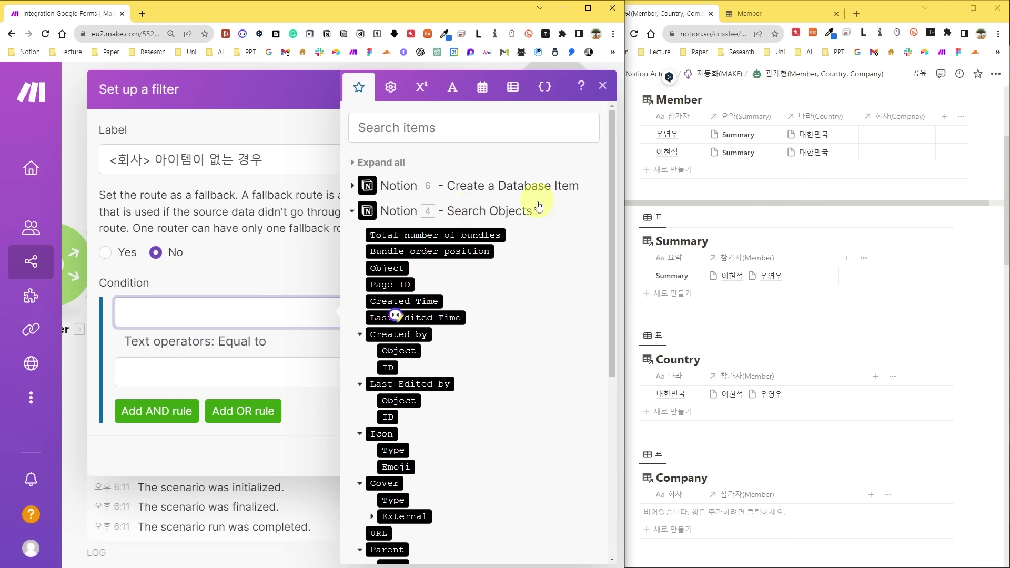
{"action": "left_click", "coordinate": [387, 269]}
{"action": "left_click", "coordinate": [247, 345]}
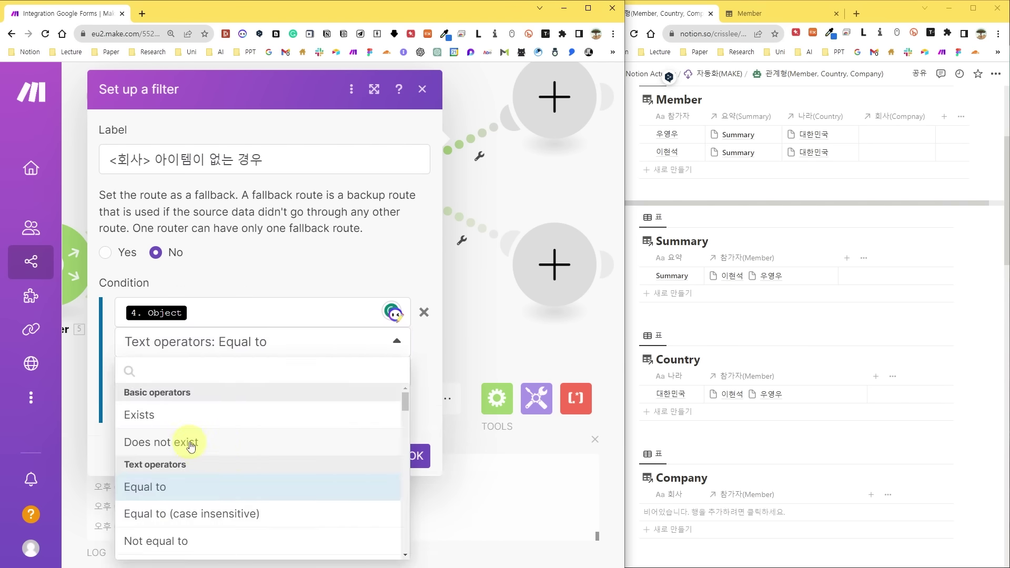
{"action": "left_click", "coordinate": [187, 445]}
{"action": "left_click", "coordinate": [416, 425]}
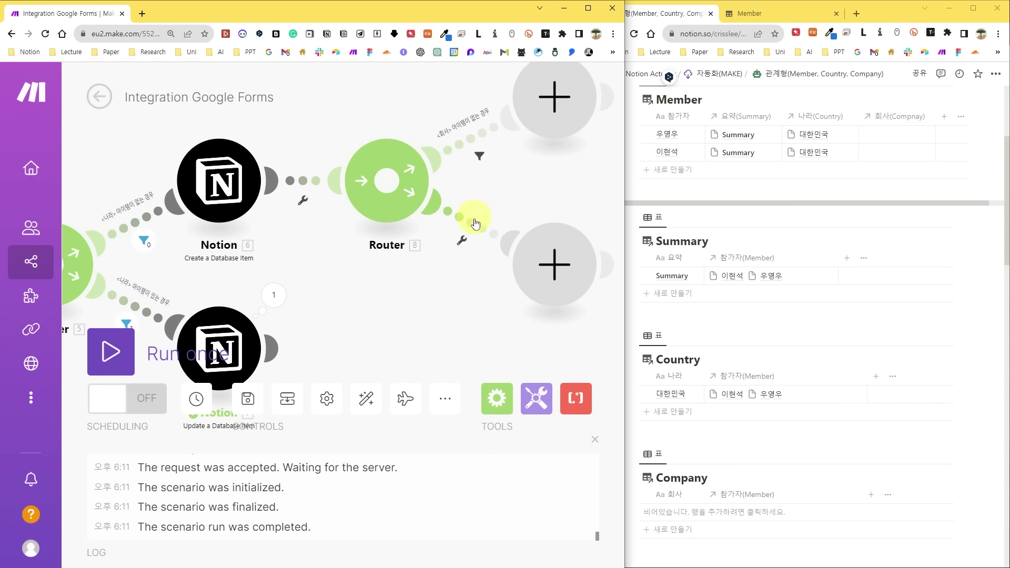
Filter the lower route '<회사> 아이템이 있는 경우' on 4. Object Exists.
{"action": "left_click", "coordinate": [464, 238]}
{"action": "left_click", "coordinate": [225, 159]}
{"action": "type", "text": "<회사> 아이템이 없는 경우"}
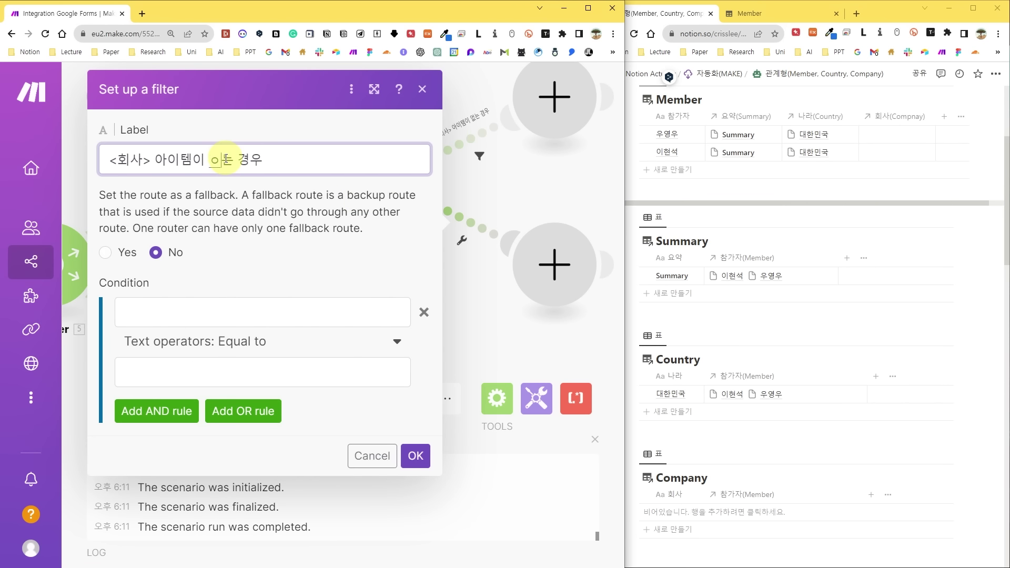
{"action": "left_click", "coordinate": [300, 311]}
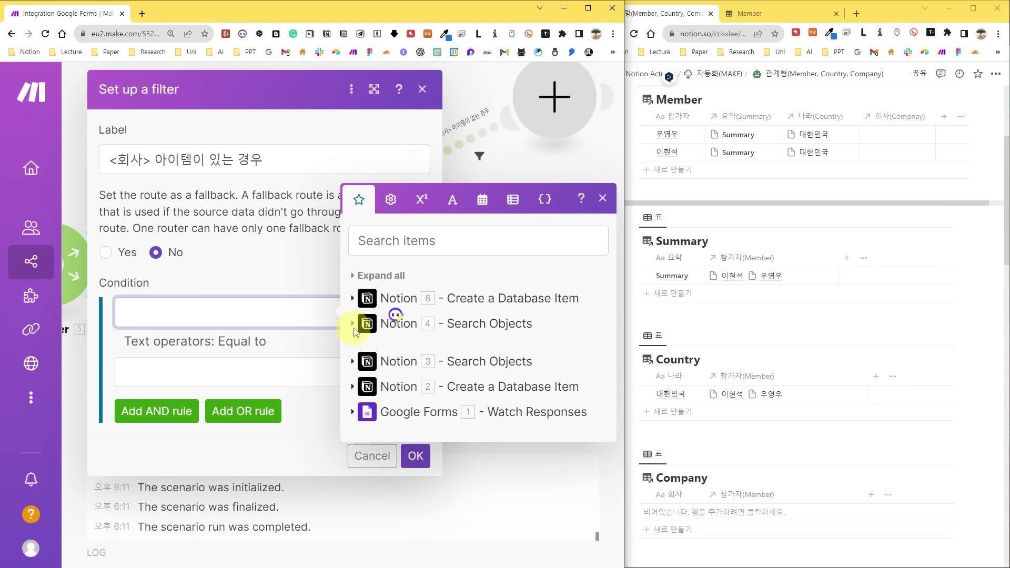
{"action": "left_click", "coordinate": [368, 323]}
{"action": "left_click", "coordinate": [386, 268]}
{"action": "left_click", "coordinate": [239, 342]}
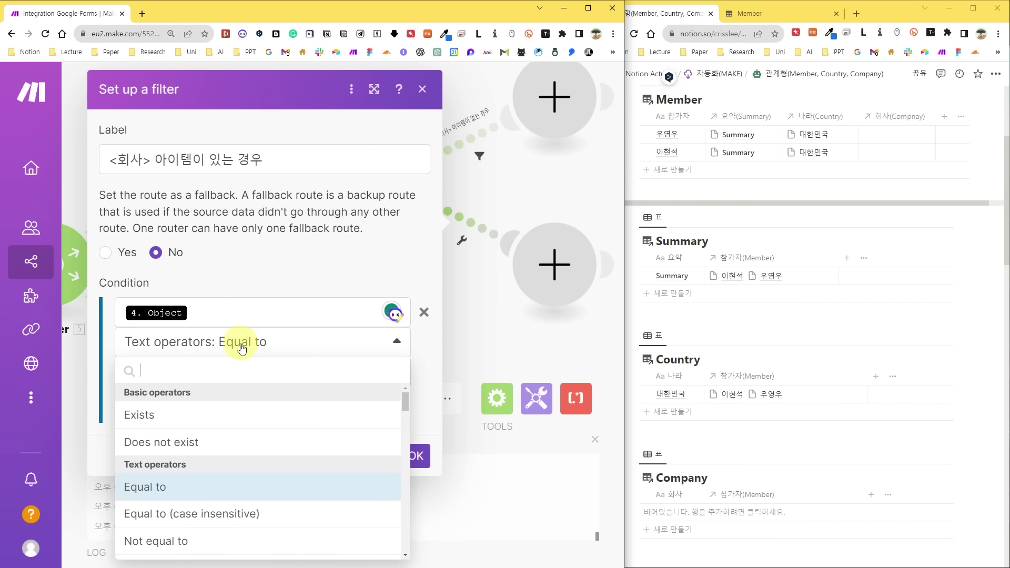
{"action": "left_click", "coordinate": [168, 415]}
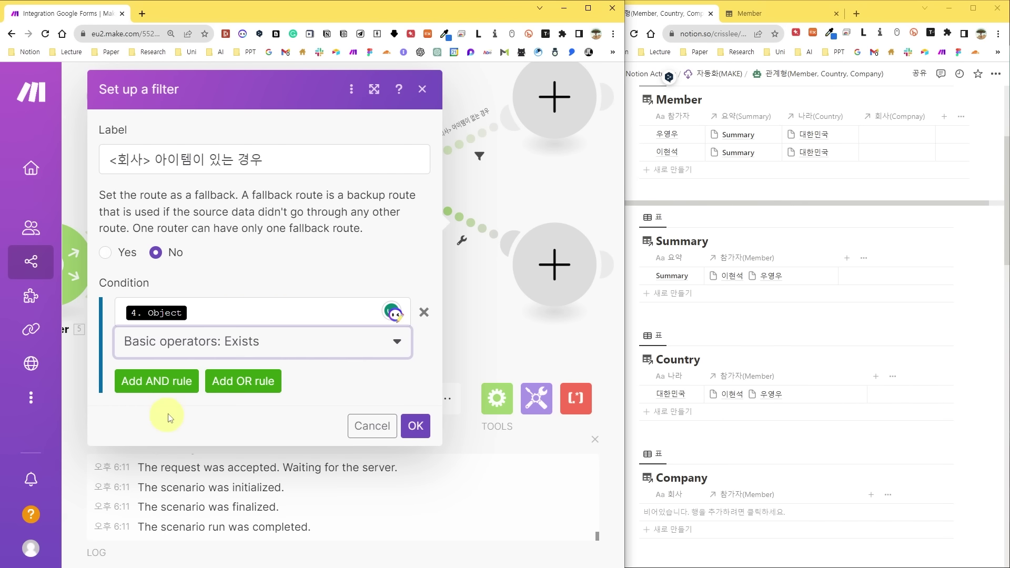
{"action": "left_click", "coordinate": [416, 426]}
{"action": "left_click", "coordinate": [442, 133]}
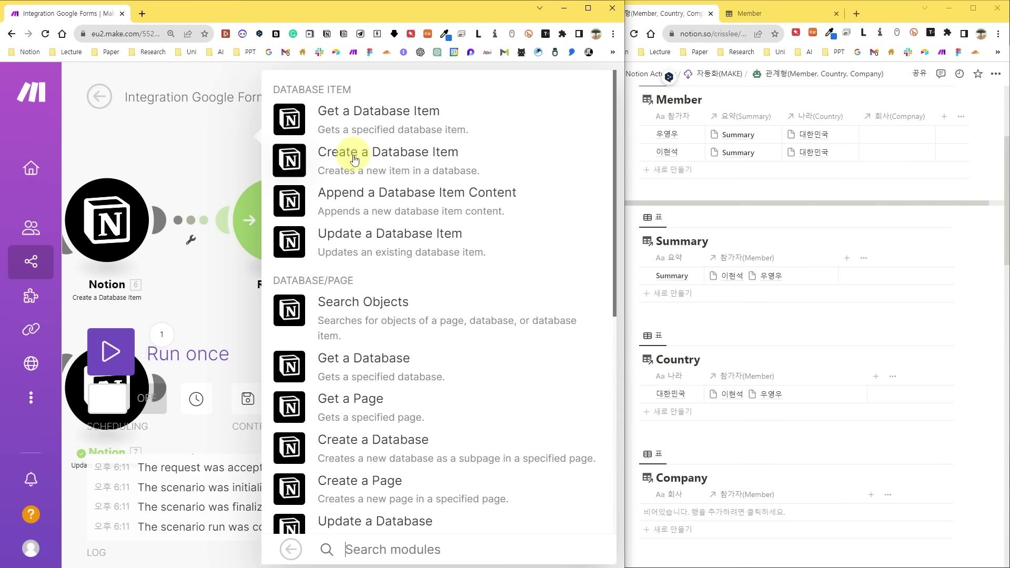
Create a Company item mapping 회사 from the form answer and 참가자 to the new member's item ID.
{"action": "left_click", "coordinate": [355, 159]}
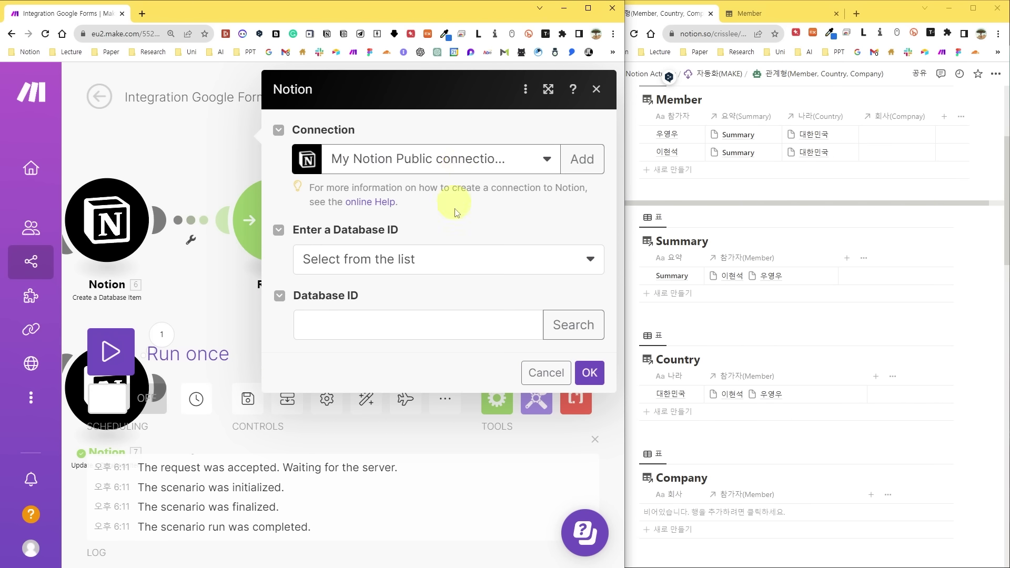
{"action": "left_click", "coordinate": [384, 331]}
{"action": "key", "text": "ctrl+v"}
{"action": "left_click", "coordinate": [350, 405]}
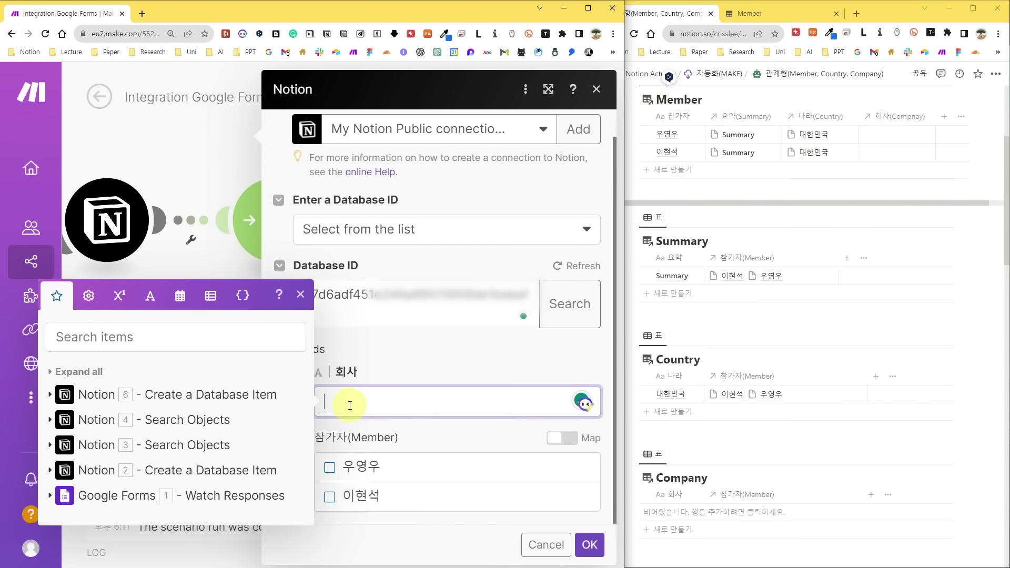
{"action": "left_click", "coordinate": [59, 497]}
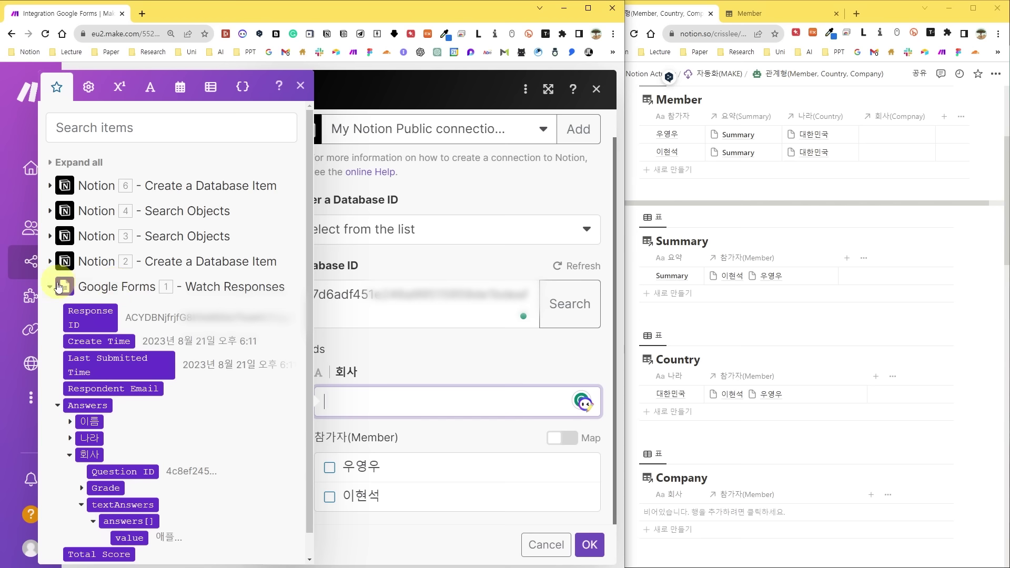
{"action": "left_click", "coordinate": [137, 538]}
{"action": "left_click", "coordinate": [482, 441]}
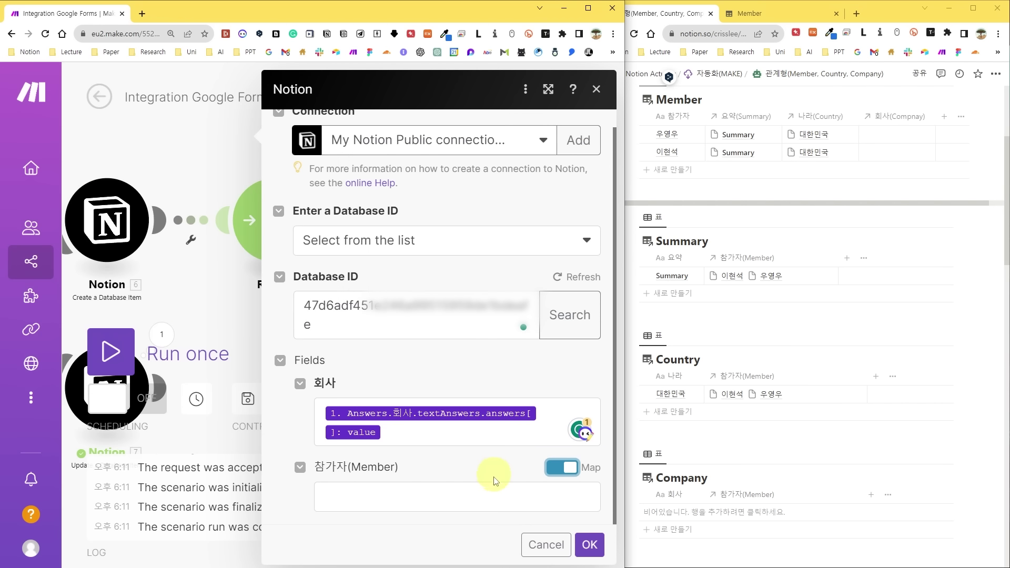
{"action": "left_click", "coordinate": [473, 497]}
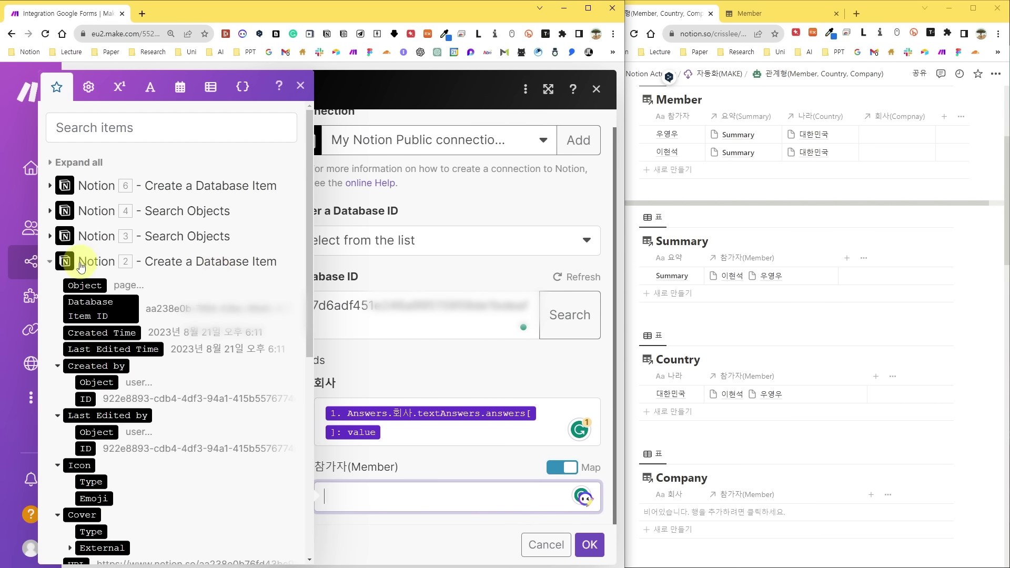
{"action": "left_click", "coordinate": [96, 314]}
{"action": "left_click", "coordinate": [589, 545]}
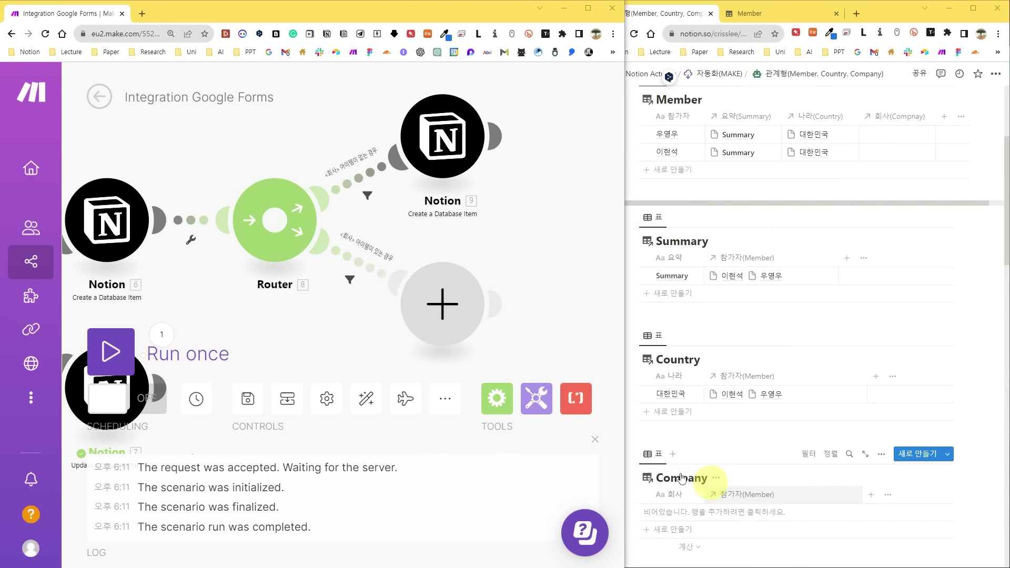
{"action": "left_click", "coordinate": [445, 304]}
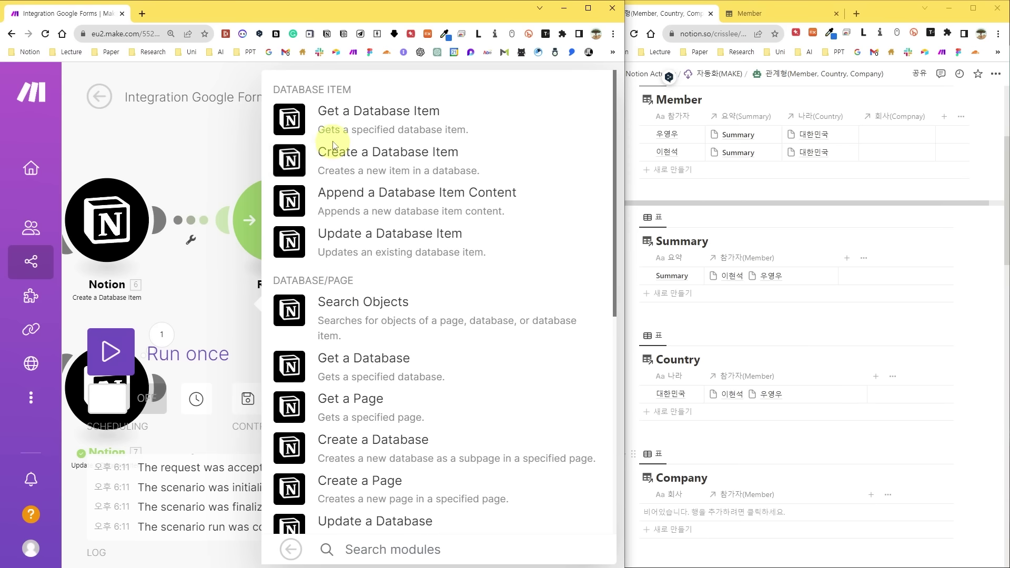
Add a Notion update on the new member item, mapping 회사(Compnay) to the Search Objects Page ID.
{"action": "left_click", "coordinate": [336, 233]}
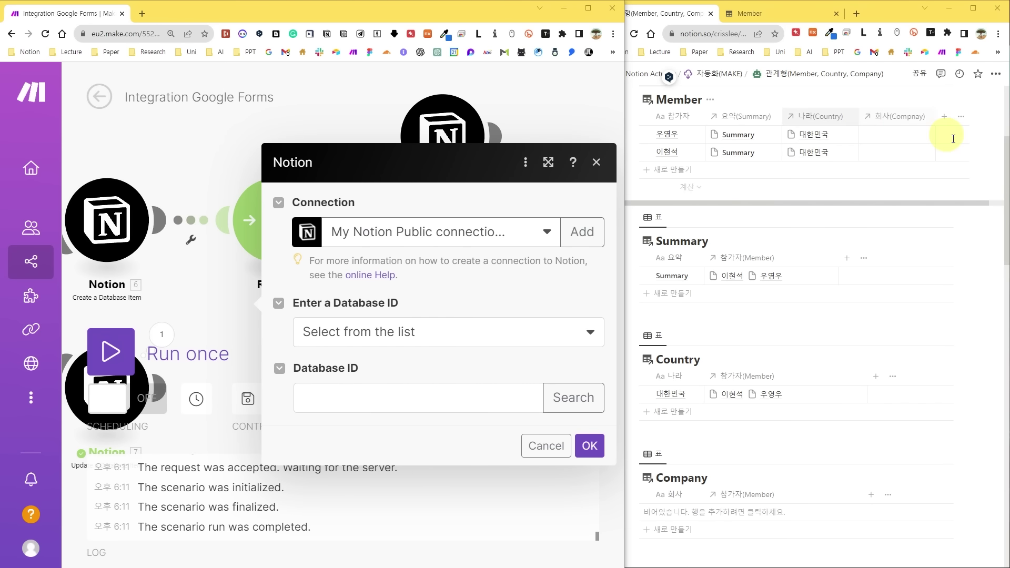
{"action": "left_click", "coordinate": [379, 399]}
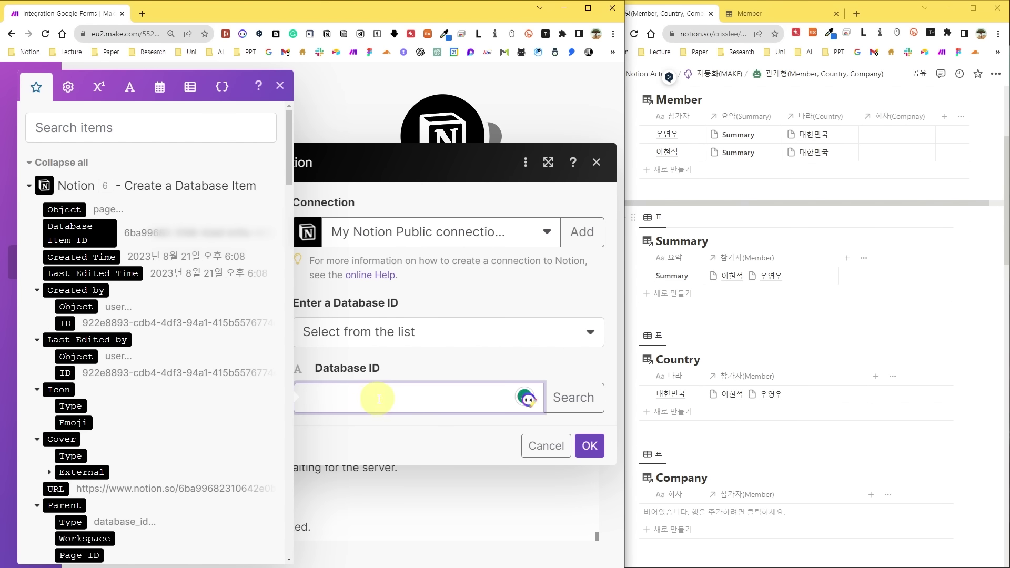
{"action": "key", "text": "ctrl+v"}
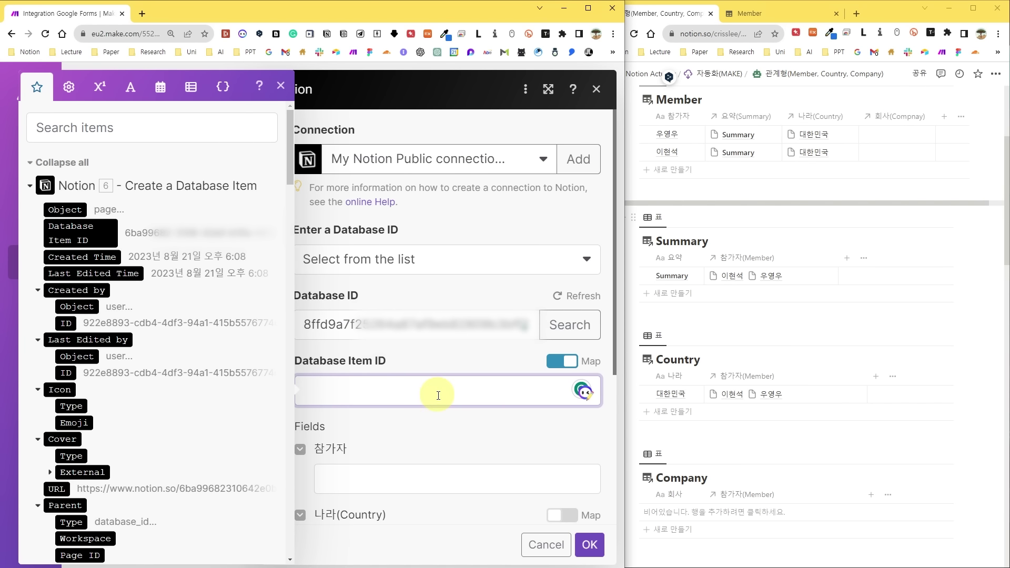
{"action": "left_click", "coordinate": [62, 162]}
{"action": "left_click", "coordinate": [30, 456]}
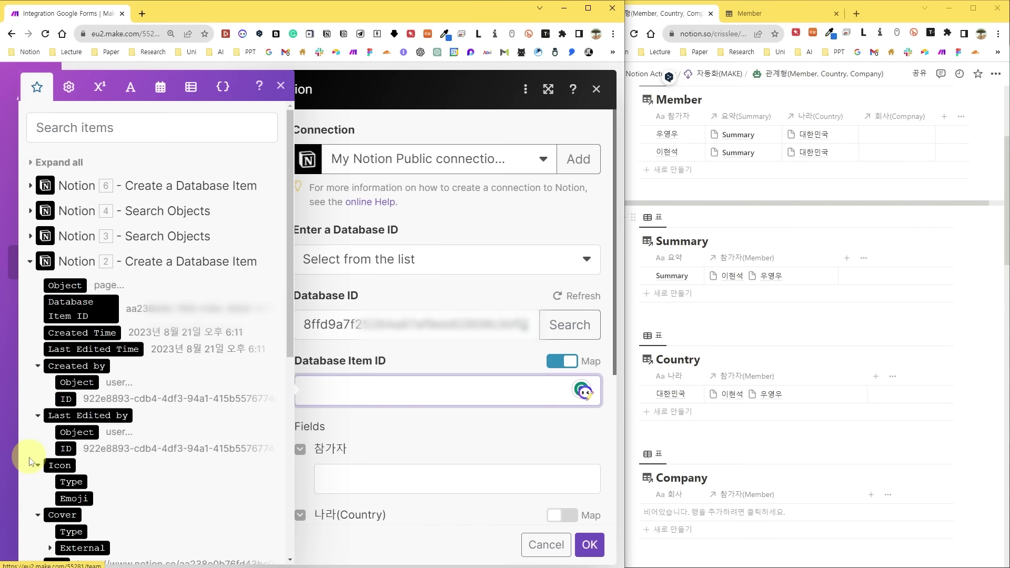
{"action": "left_click", "coordinate": [73, 304]}
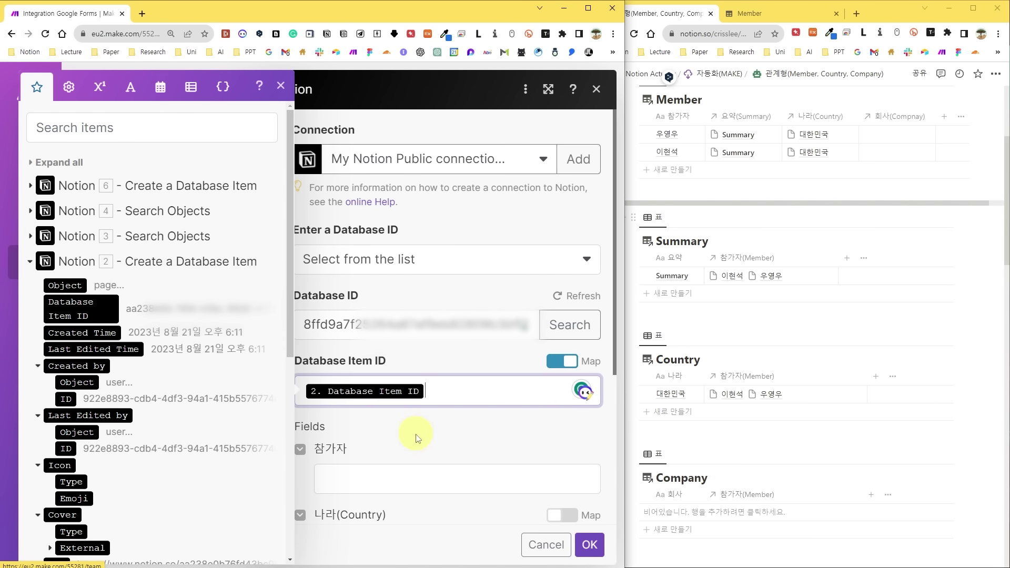
{"action": "left_click", "coordinate": [300, 449]}
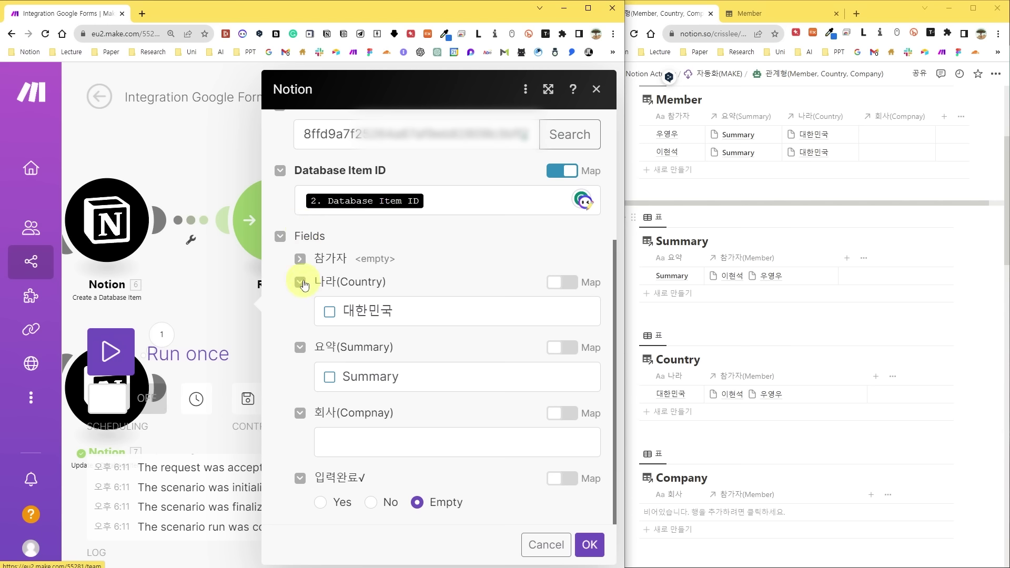
{"action": "left_click", "coordinate": [300, 284]}
{"action": "left_click", "coordinate": [449, 472]}
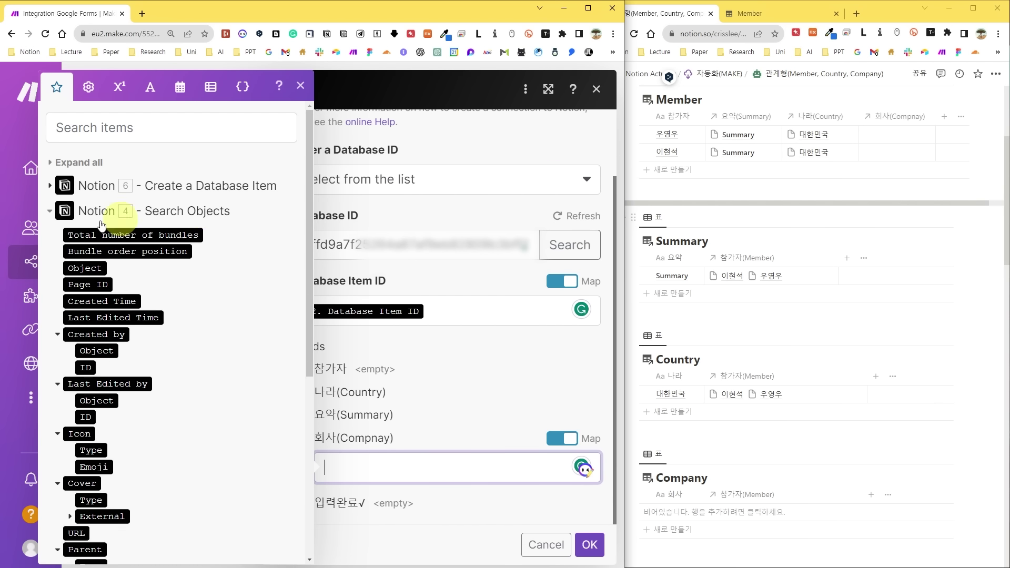
{"action": "left_click", "coordinate": [98, 286]}
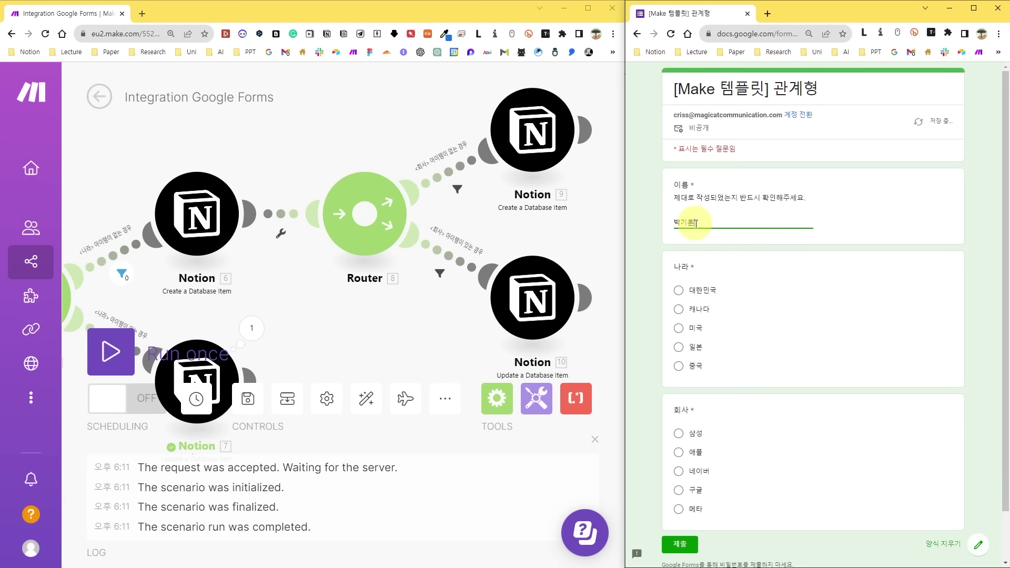
Submit a form response with 캐나다 and 삼성.
{"action": "left_click", "coordinate": [698, 309]}
{"action": "left_click", "coordinate": [694, 437]}
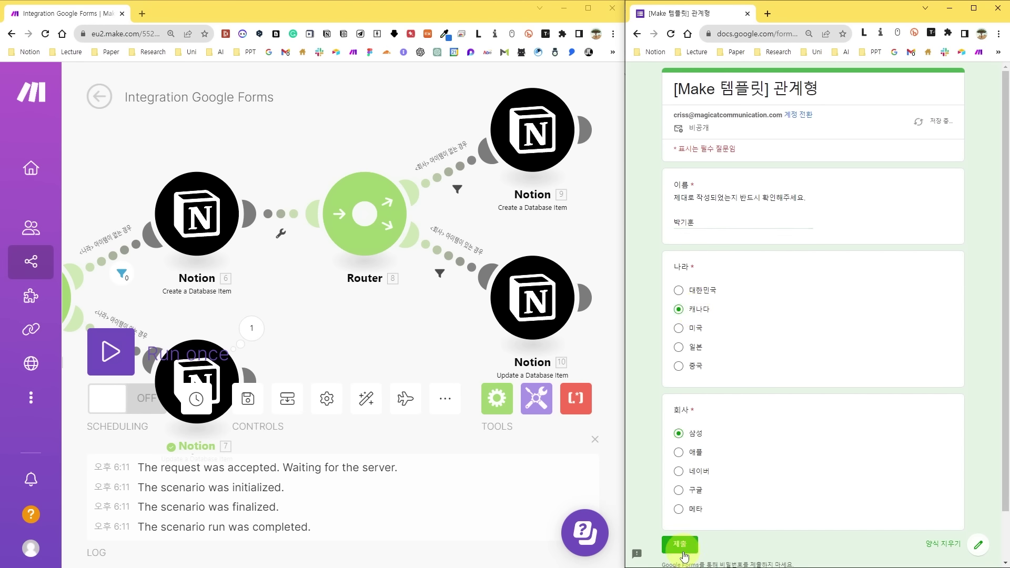
{"action": "left_click", "coordinate": [684, 545]}
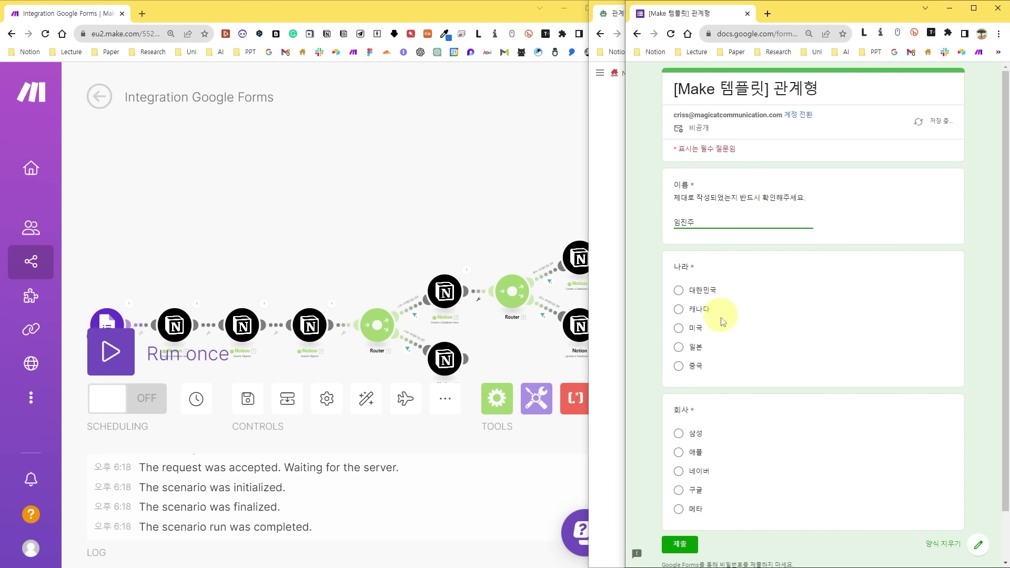
Submit another form response with 일본 and 삼성.
{"action": "left_click", "coordinate": [679, 346]}
{"action": "left_click", "coordinate": [679, 433]}
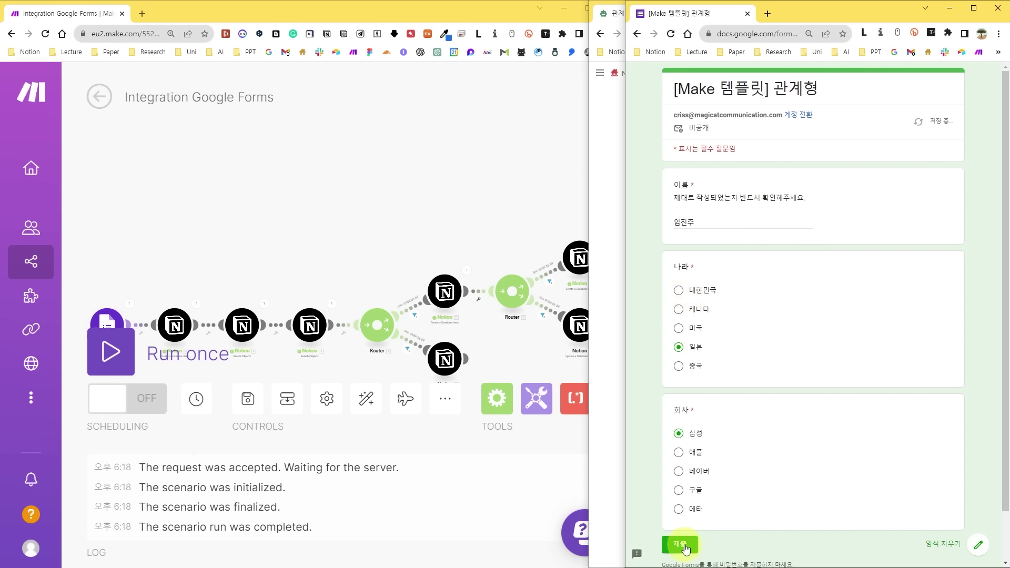
{"action": "left_click", "coordinate": [110, 355]}
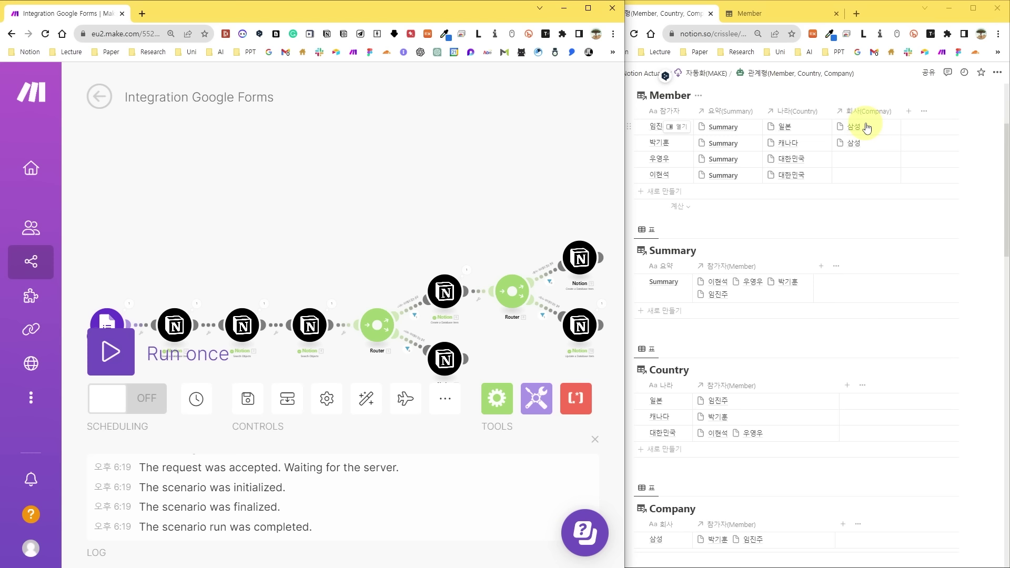
{"action": "scroll", "coordinate": [329, 300], "scroll_direction": "up", "scroll_amount": 3}
{"action": "scroll", "coordinate": [205, 257], "scroll_direction": "down", "scroll_amount": 1}
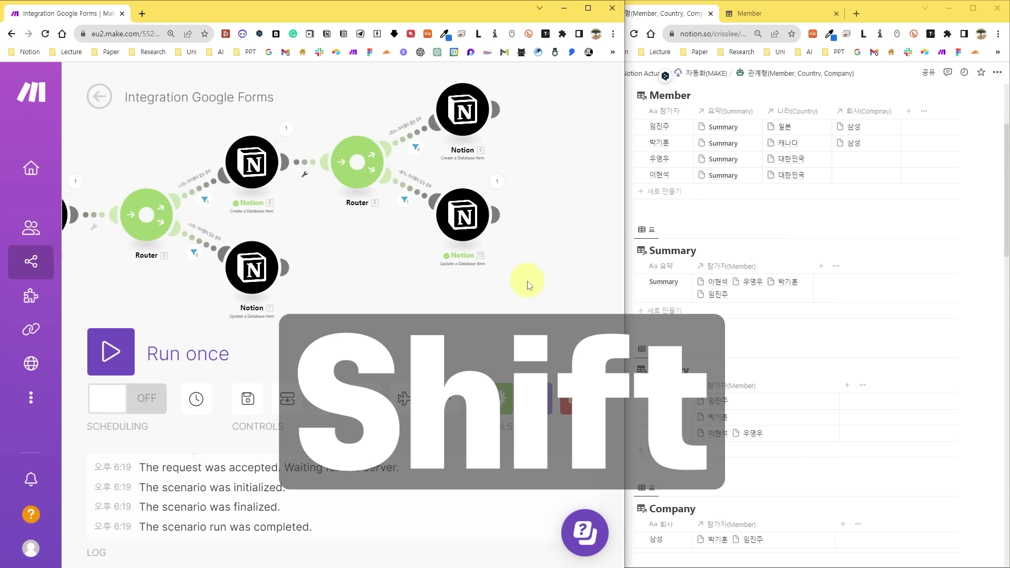
Duplicate Router 8 with Notion 9 and 10 and attach the copy after Notion 7.
{"action": "left_click_drag", "start_coordinate": [529, 284], "coordinate": [423, 177]}
{"action": "key", "text": "ctrl+c"}
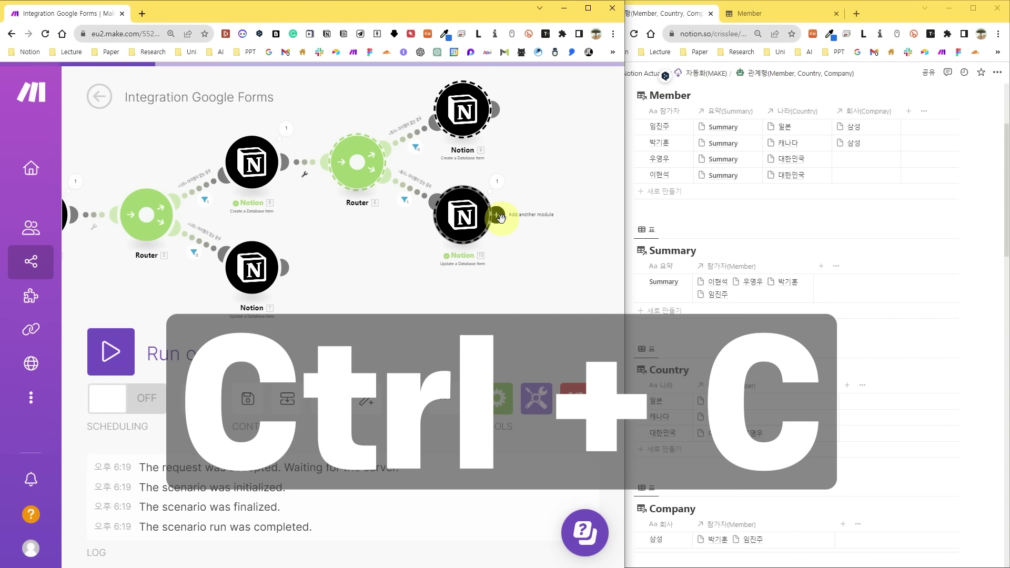
{"action": "key", "text": "ctrl+v"}
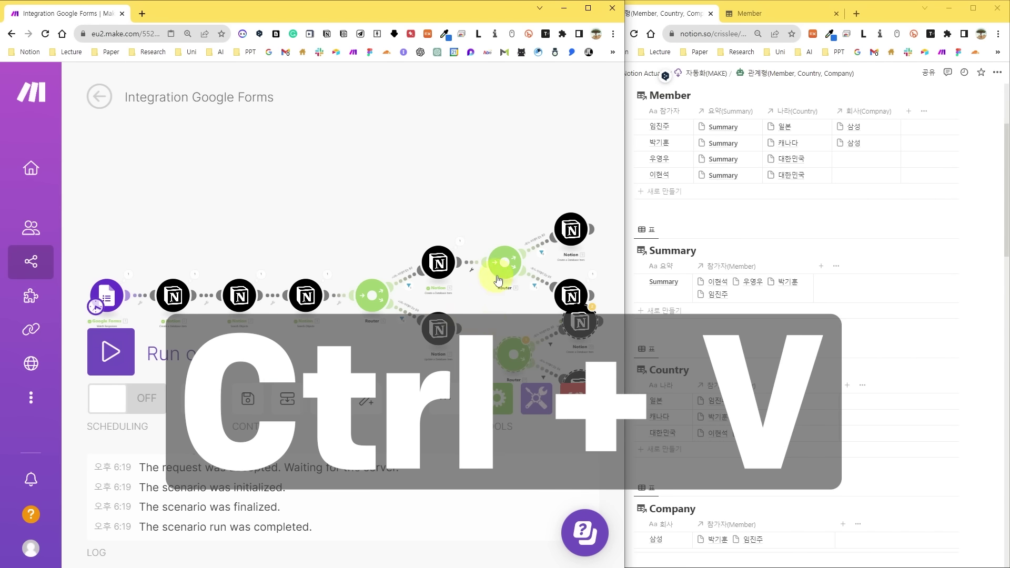
{"action": "key", "text": "space"}
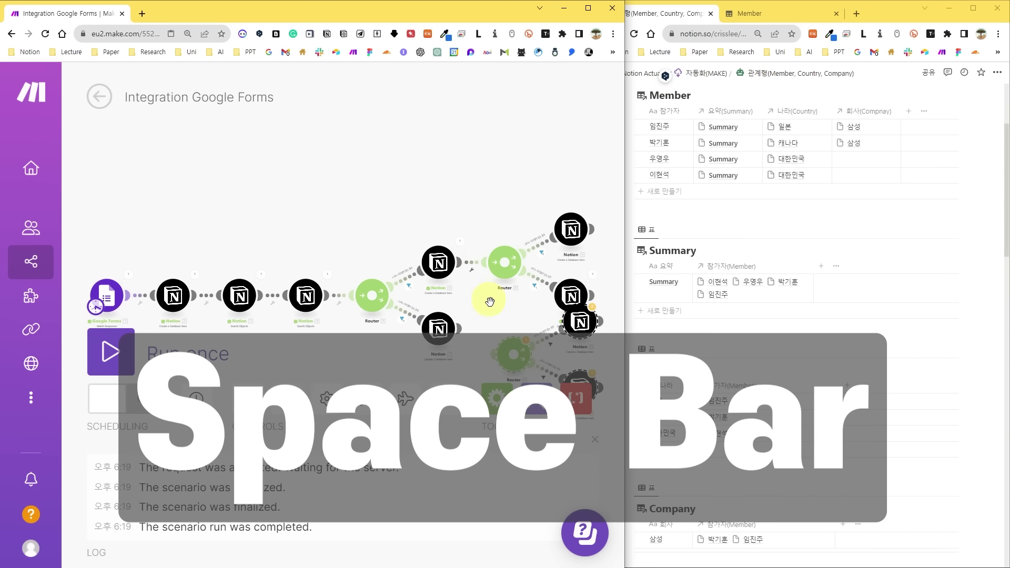
{"action": "left_click_drag", "start_coordinate": [490, 295], "coordinate": [396, 210]}
{"action": "scroll", "coordinate": [374, 231], "scroll_direction": "up", "scroll_amount": 2}
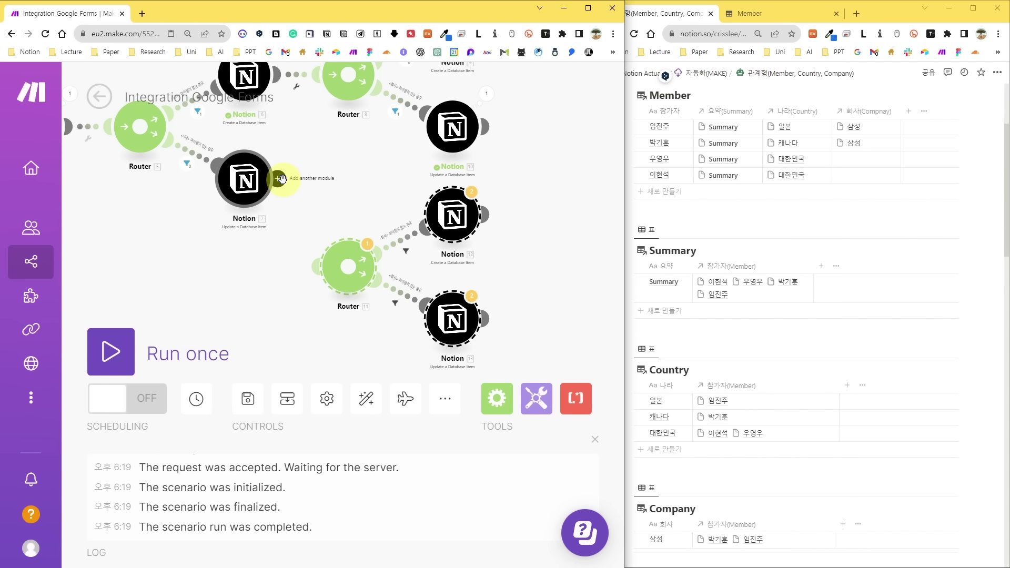
{"action": "left_click", "coordinate": [279, 182]}
Select all modules, auto-align the scenario layout, and bring up the Notion tables.
{"action": "scroll", "coordinate": [497, 258], "scroll_direction": "down", "scroll_amount": 3}
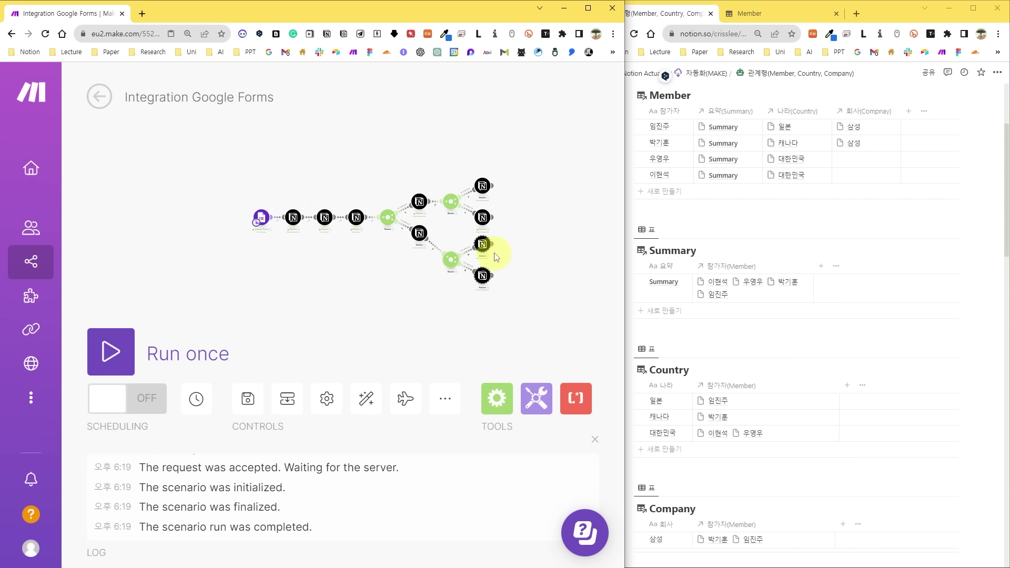
{"action": "left_click_drag", "start_coordinate": [522, 215], "coordinate": [550, 216]}
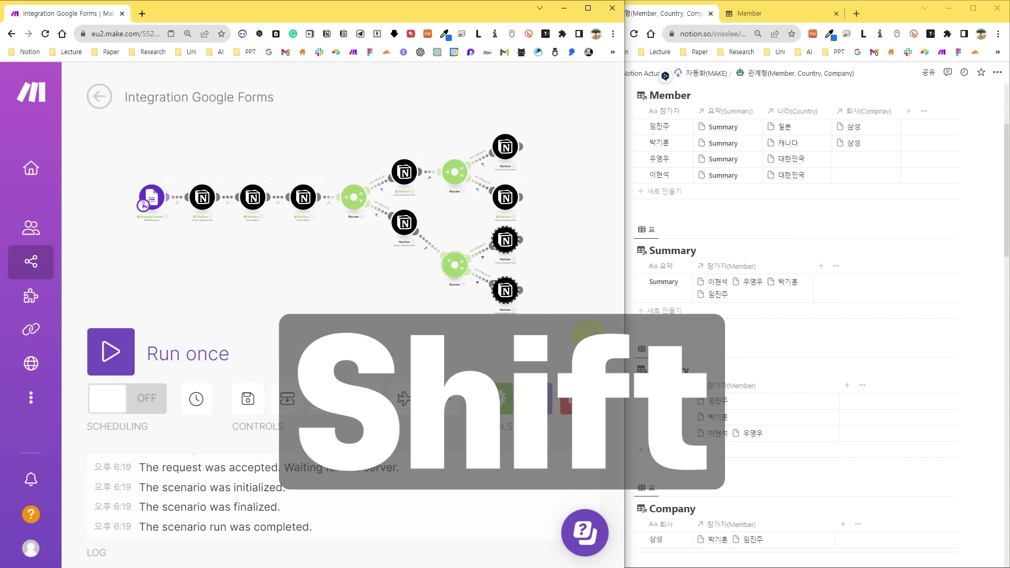
{"action": "left_click_drag", "start_coordinate": [581, 316], "coordinate": [110, 113]}
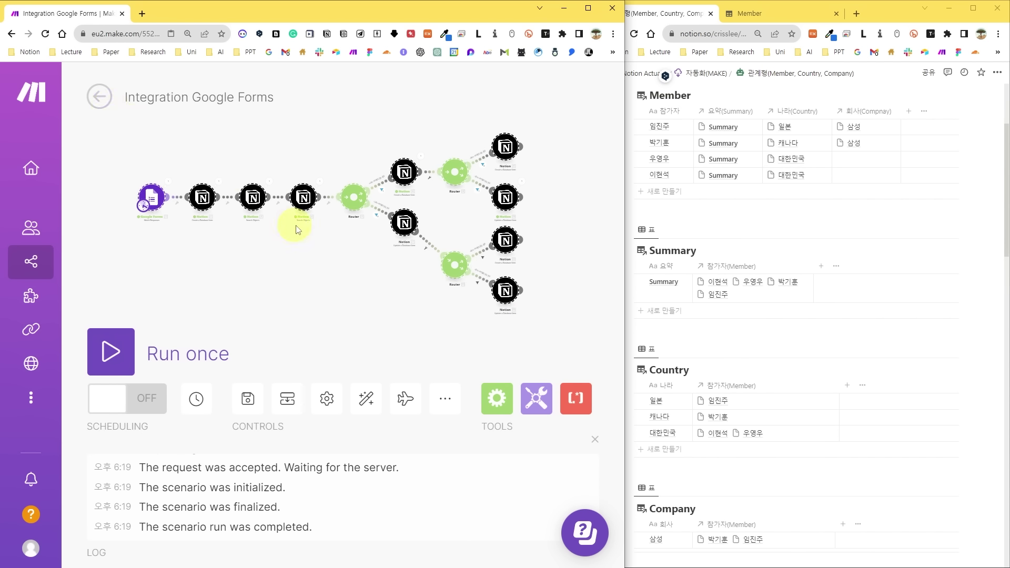
{"action": "left_click", "coordinate": [367, 401]}
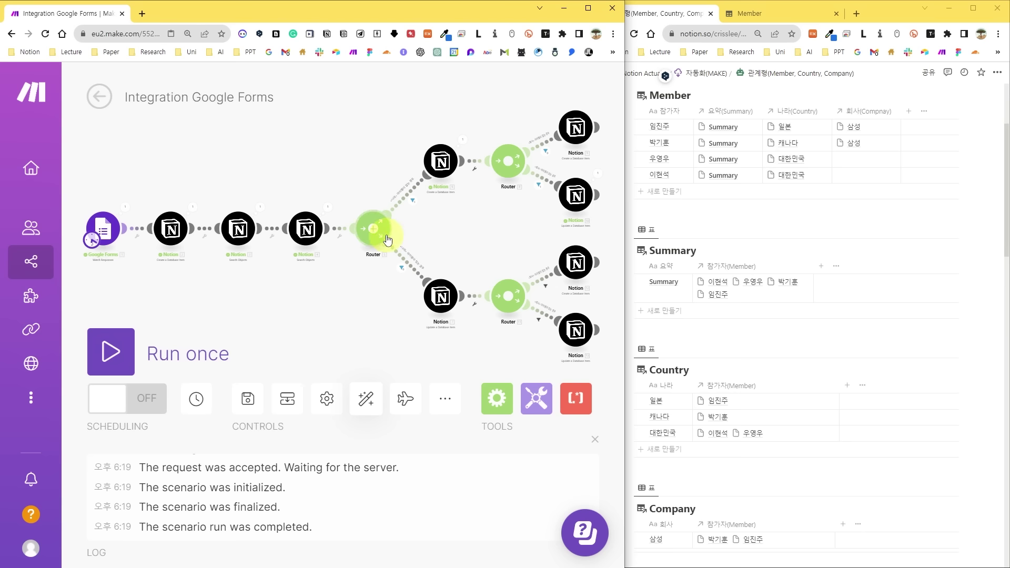
{"action": "scroll", "coordinate": [440, 296], "scroll_direction": "up", "scroll_amount": 3}
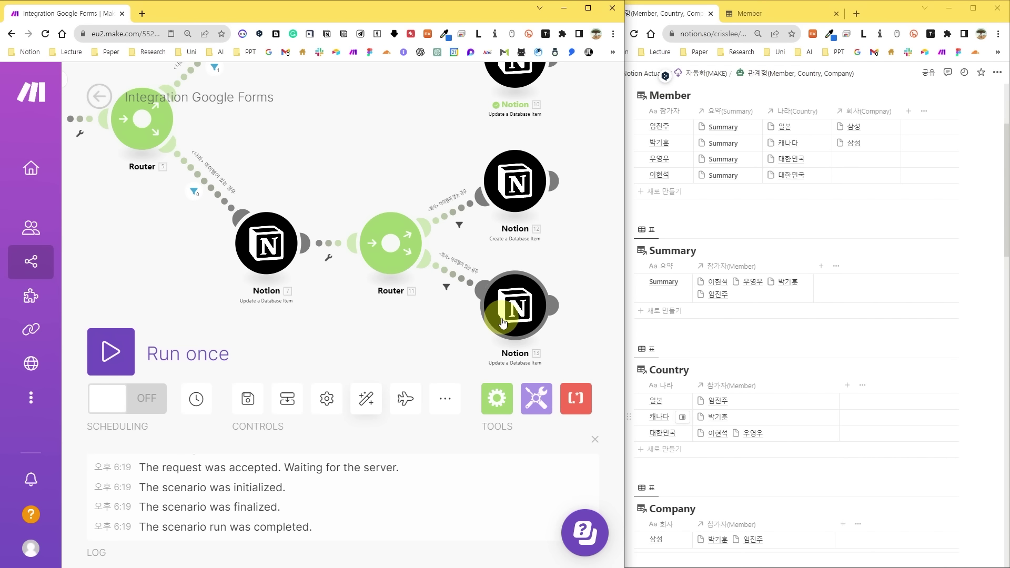
{"action": "left_click", "coordinate": [647, 316]}
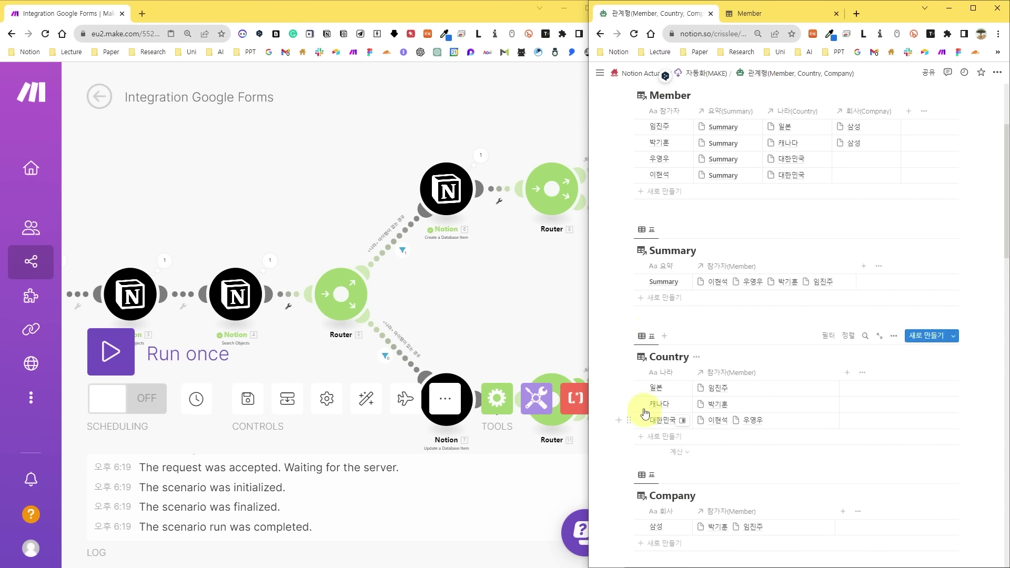
Submit a response with 일본 and 애플, run the scenario once, and check Notion.
{"action": "key", "text": "alt+Tab"}
{"action": "left_click", "coordinate": [679, 347]}
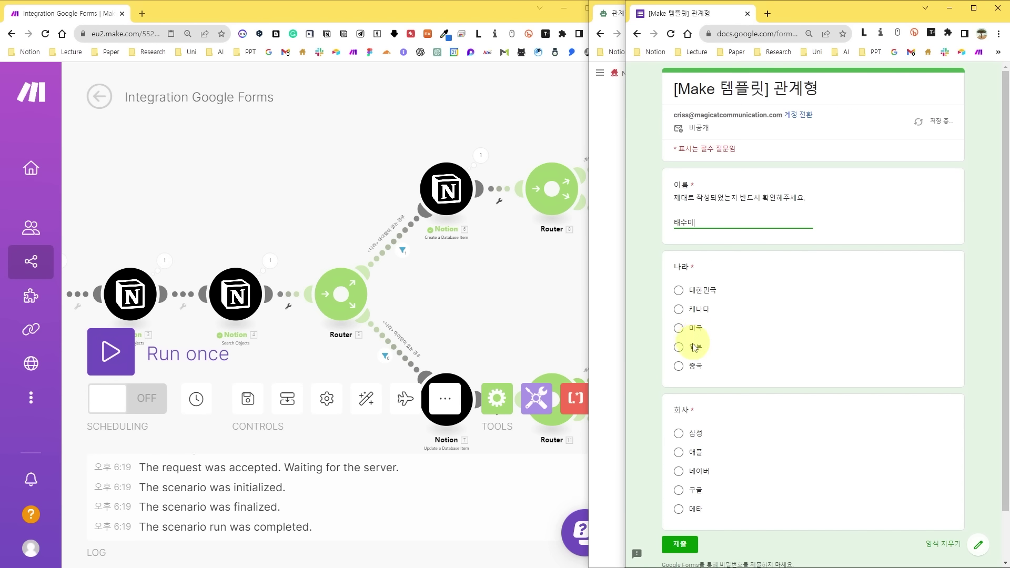
{"action": "left_click", "coordinate": [682, 452]}
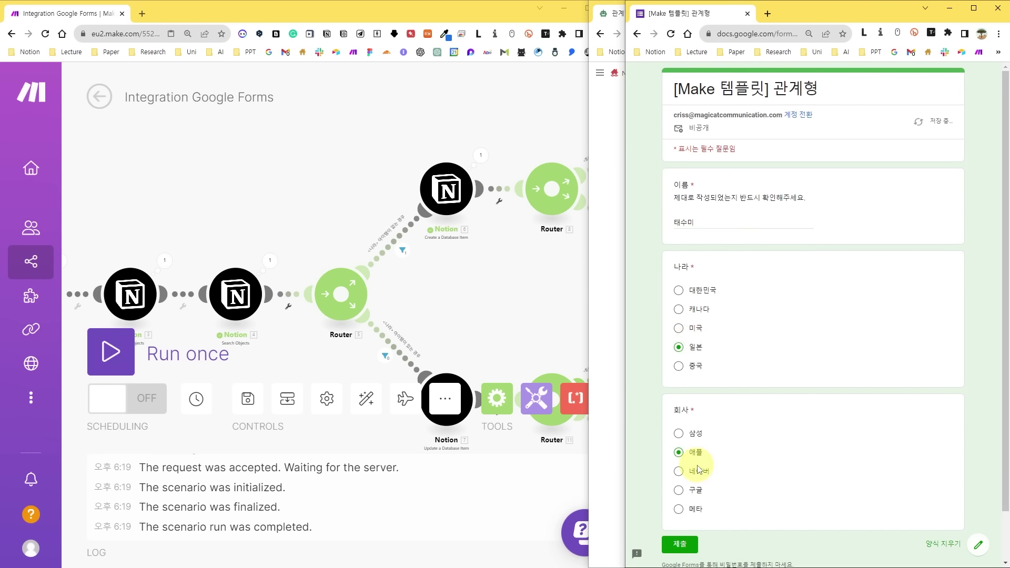
{"action": "left_click", "coordinate": [680, 547]}
{"action": "key", "text": "alt+Tab"}
{"action": "left_click_drag", "start_coordinate": [512, 302], "coordinate": [323, 195]}
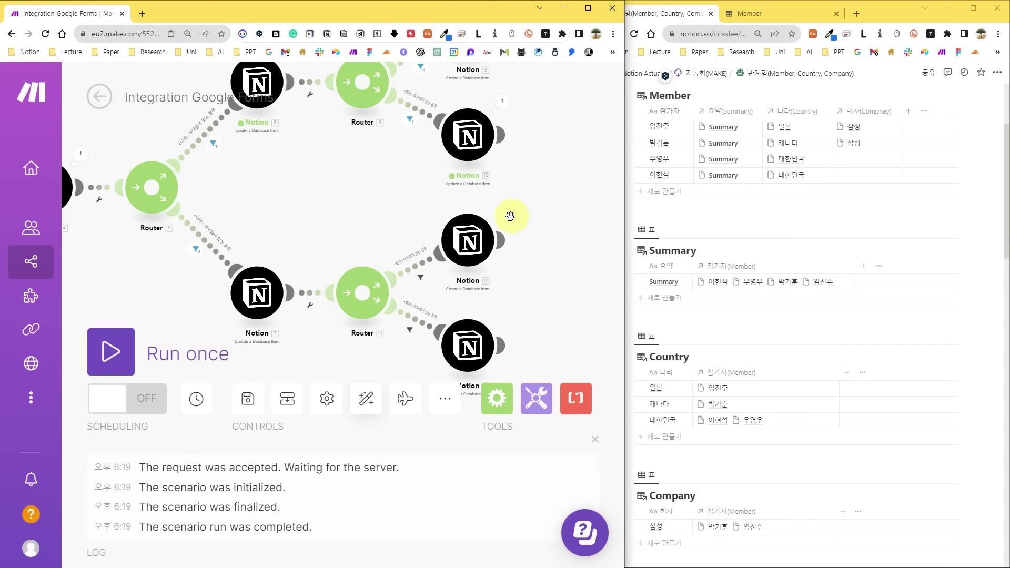
{"action": "scroll", "coordinate": [510, 215], "scroll_direction": "down", "scroll_amount": 3}
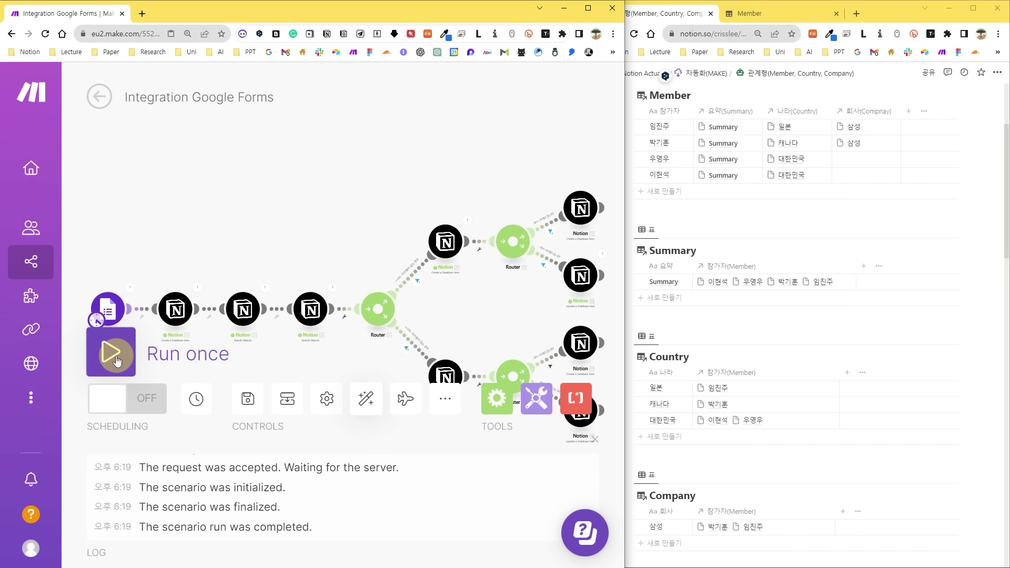
{"action": "left_click", "coordinate": [152, 357]}
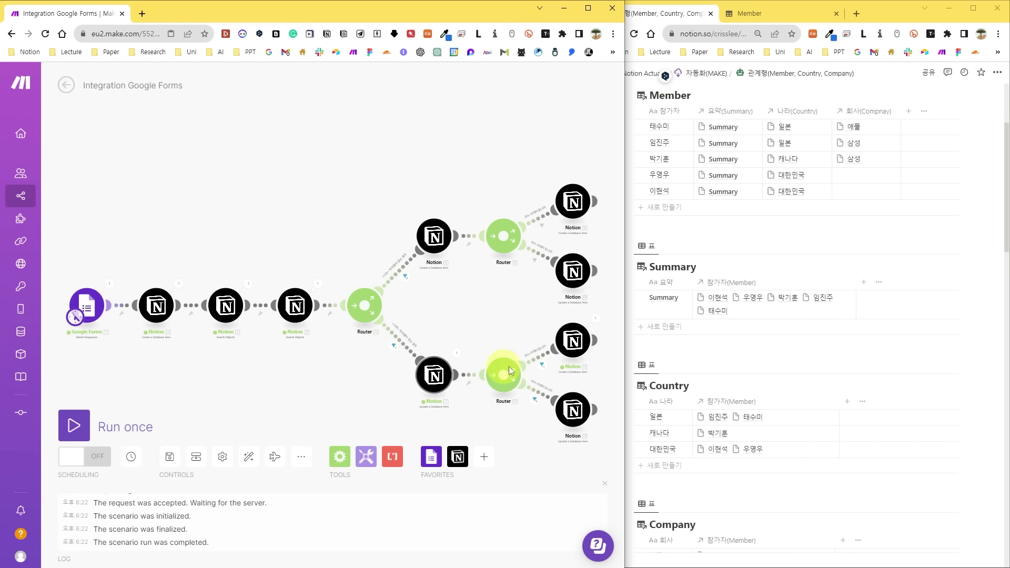
{"action": "left_click", "coordinate": [970, 228]}
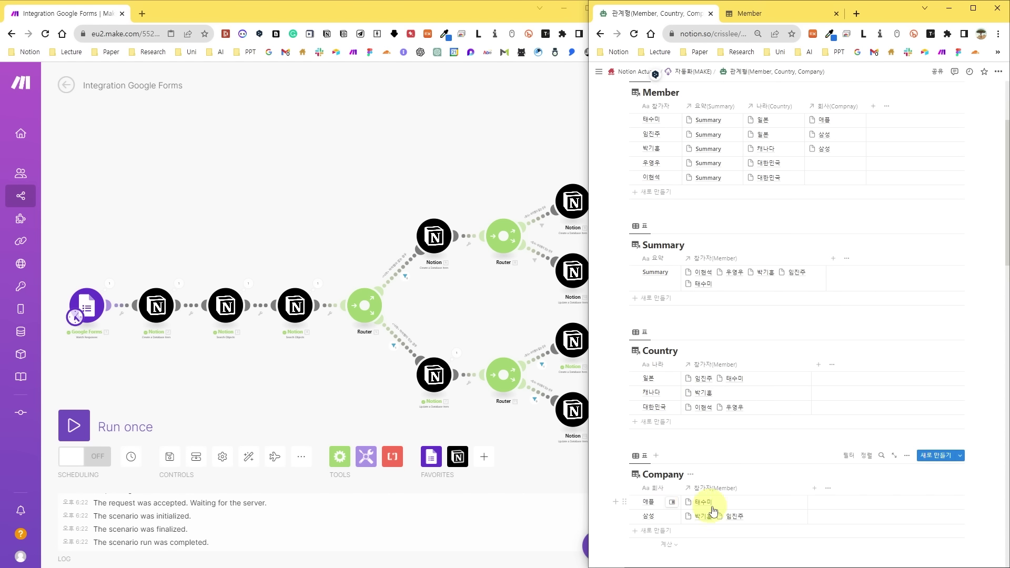
Submit a response with 캐나다 and 애플 and run the scenario again.
{"action": "key", "text": "alt+Tab"}
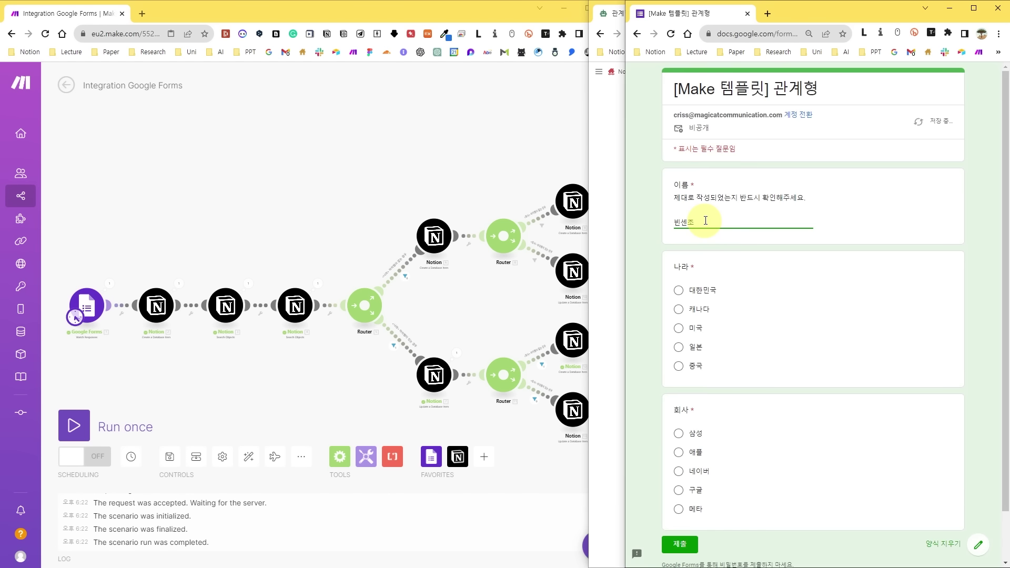
{"action": "left_click", "coordinate": [697, 310]}
{"action": "left_click", "coordinate": [697, 454]}
{"action": "left_click", "coordinate": [687, 542]}
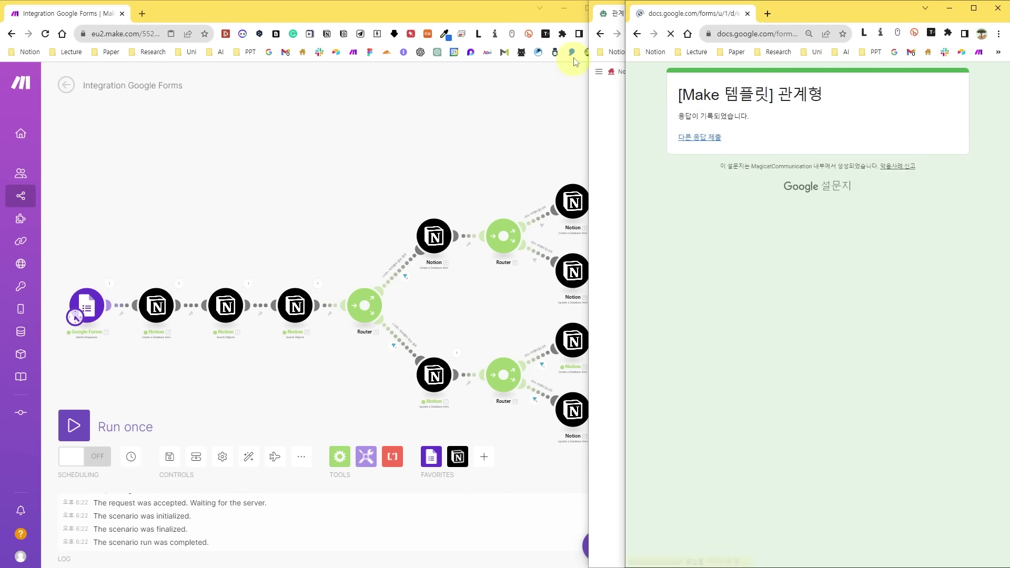
{"action": "left_click", "coordinate": [76, 427]}
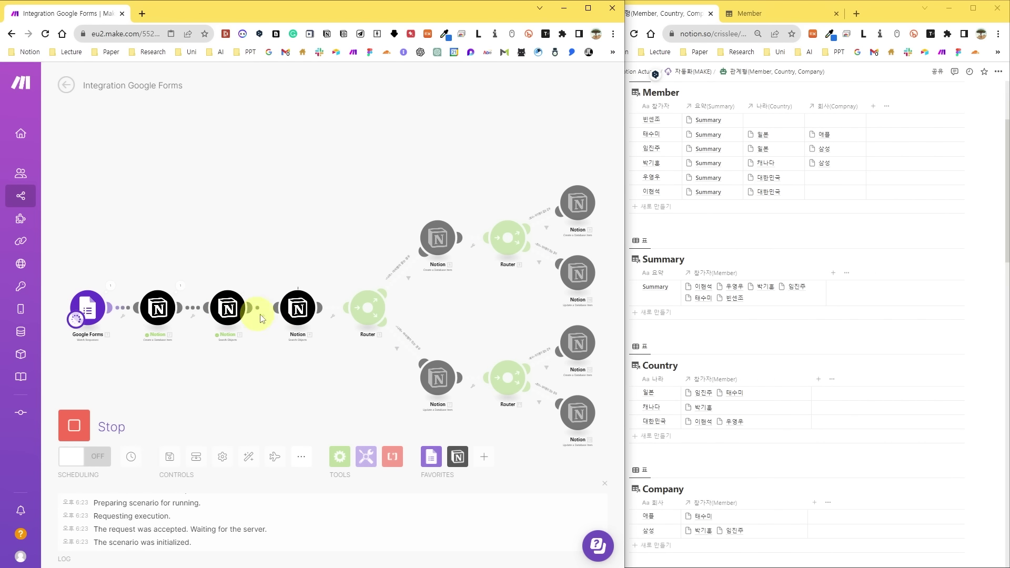